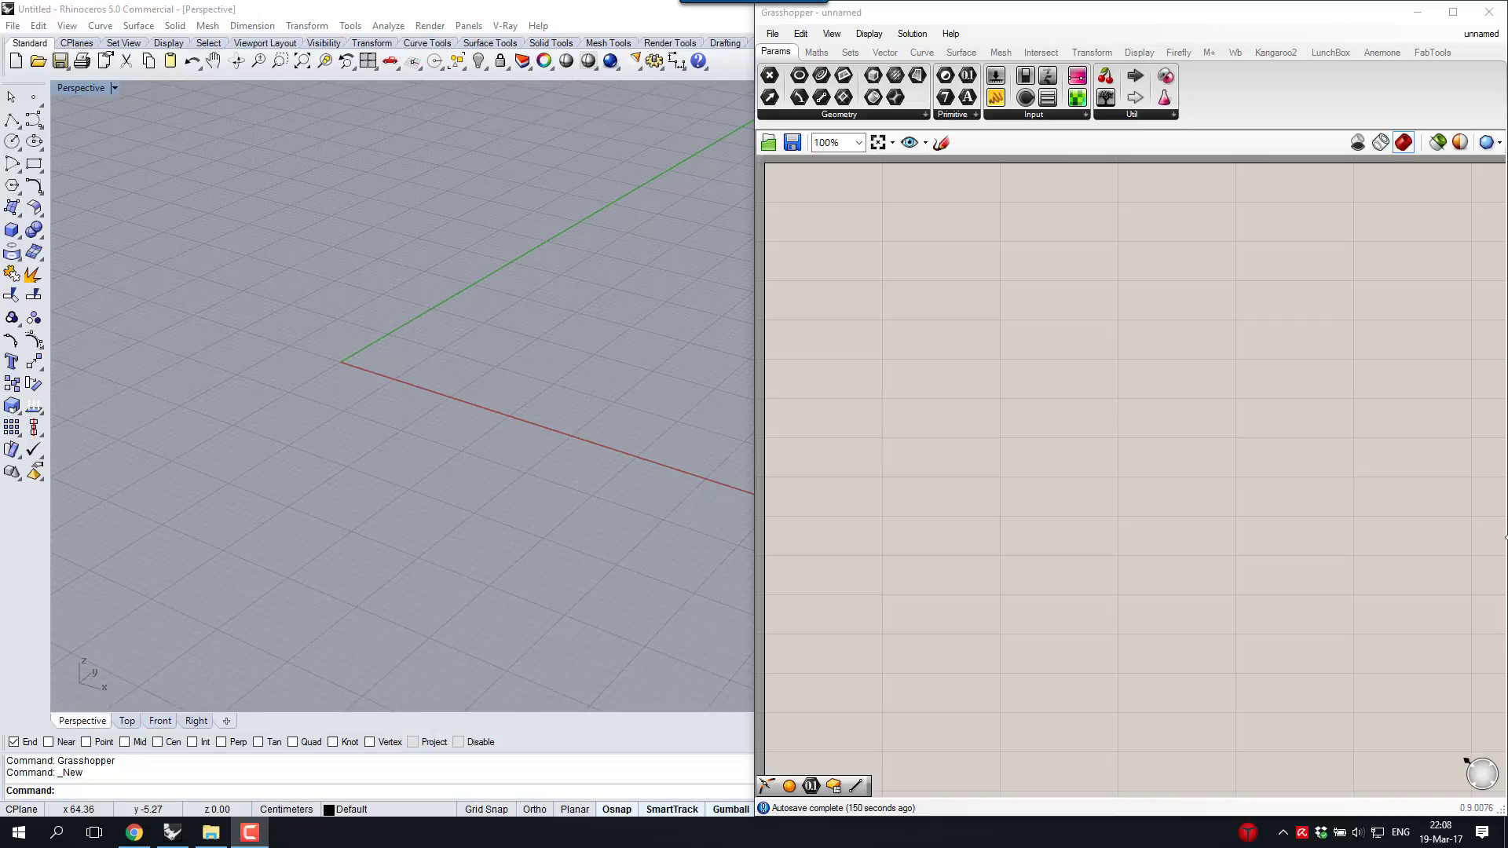
# Place a Construct Domain component on the empty canvas
pyautogui.click(816, 53)
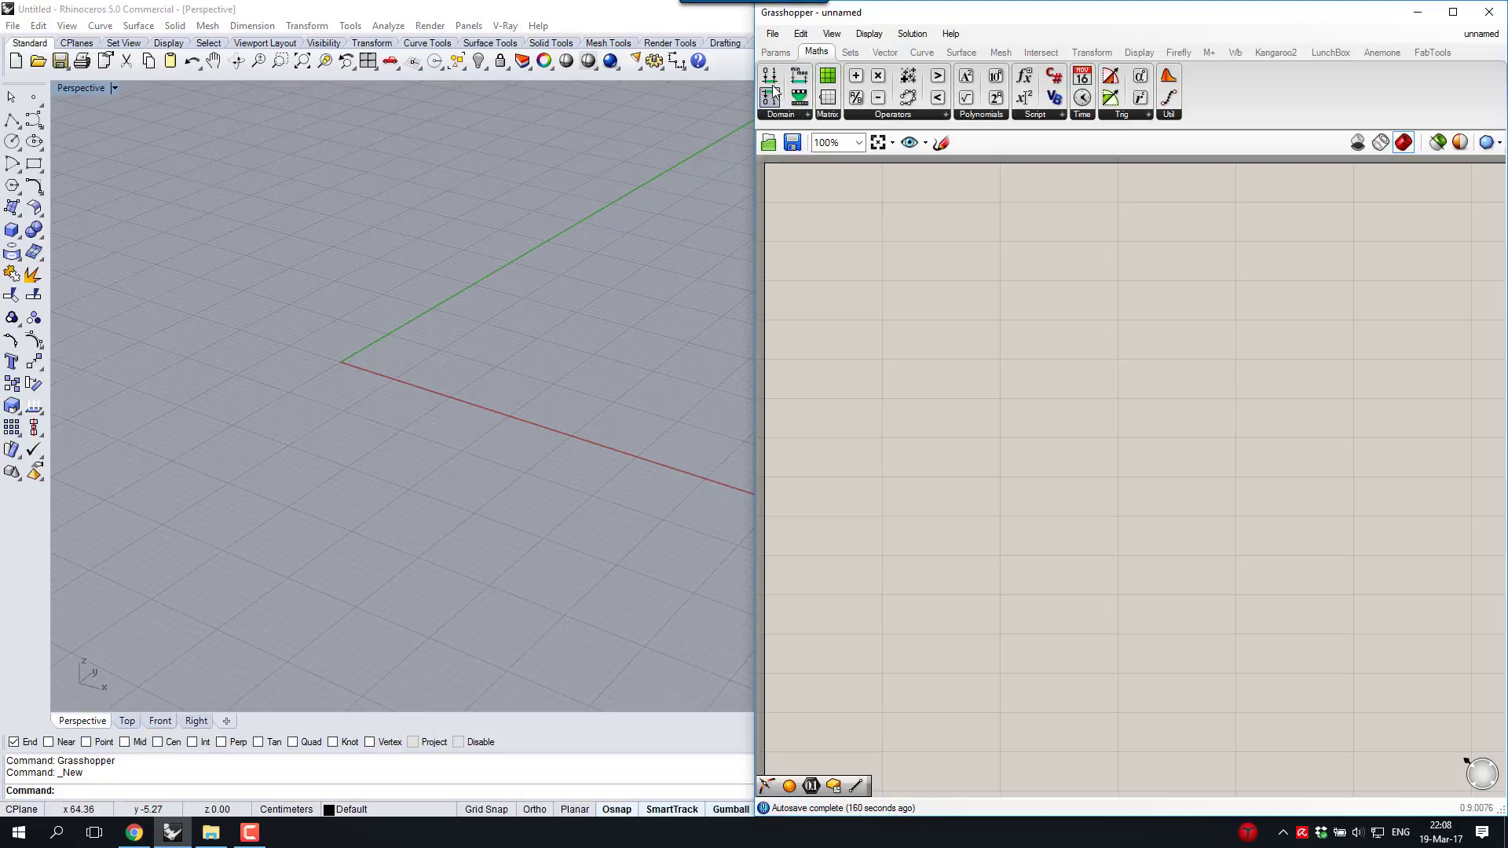
pyautogui.moveTo(772, 88); pyautogui.dragTo(932, 317)
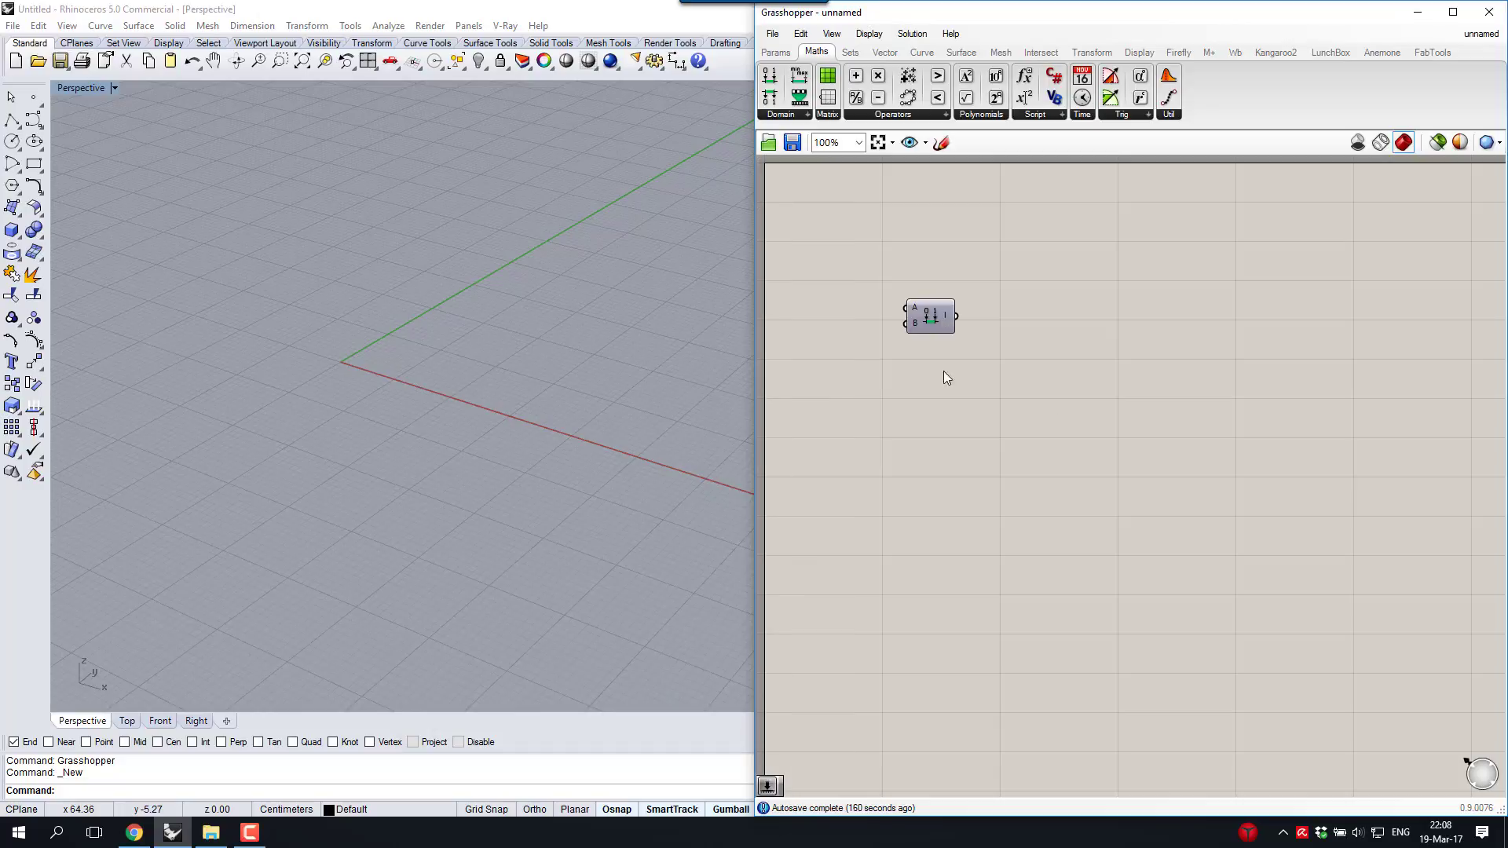
pyautogui.scroll(4, 856, 271)
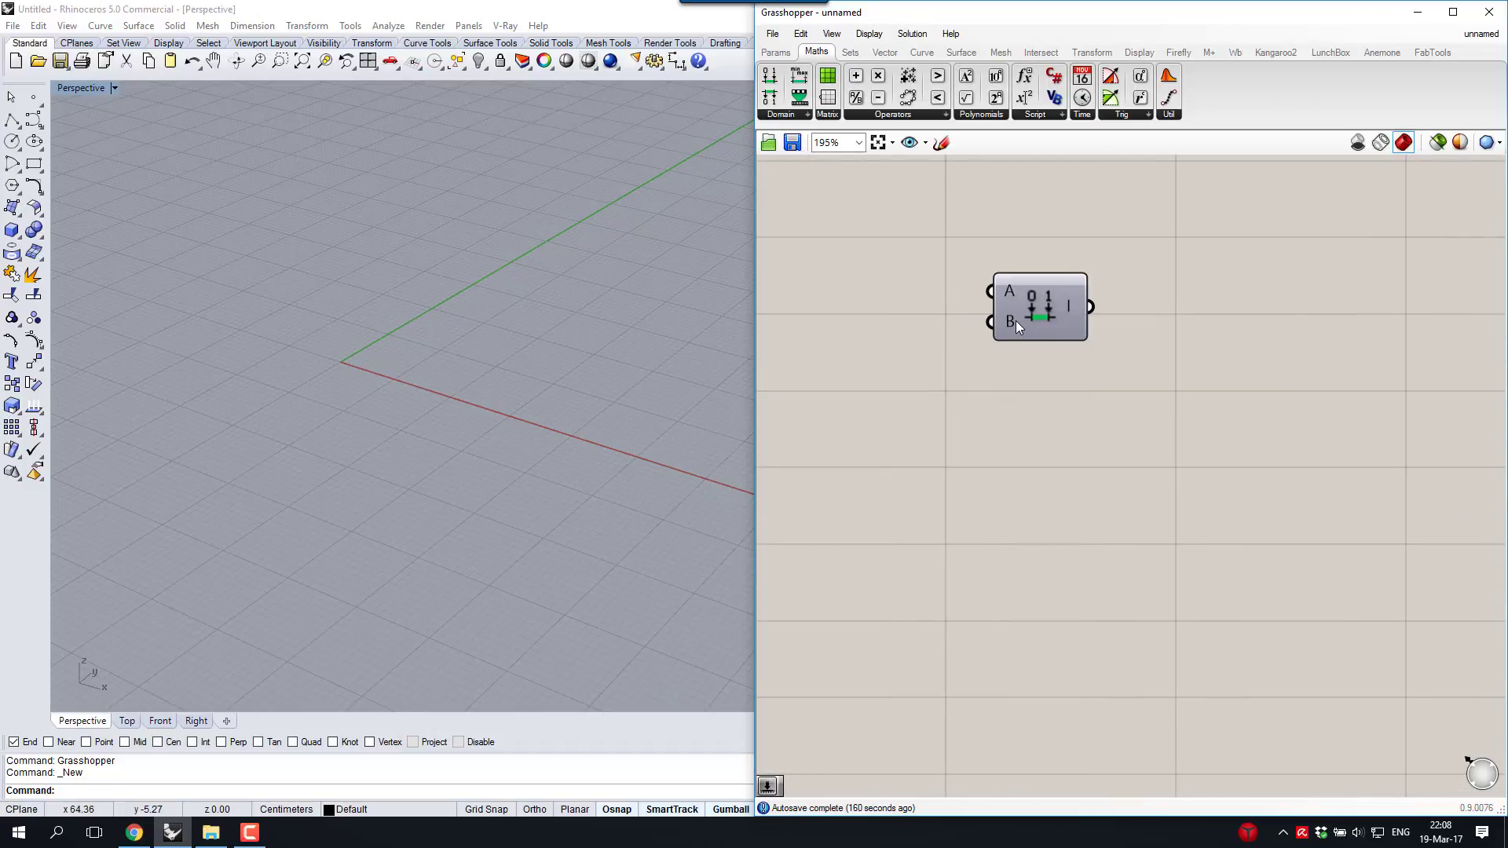
# Create a number slider with the value 100 and connect it to the A input of the Construct Domain component
pyautogui.moveTo(767, 53)
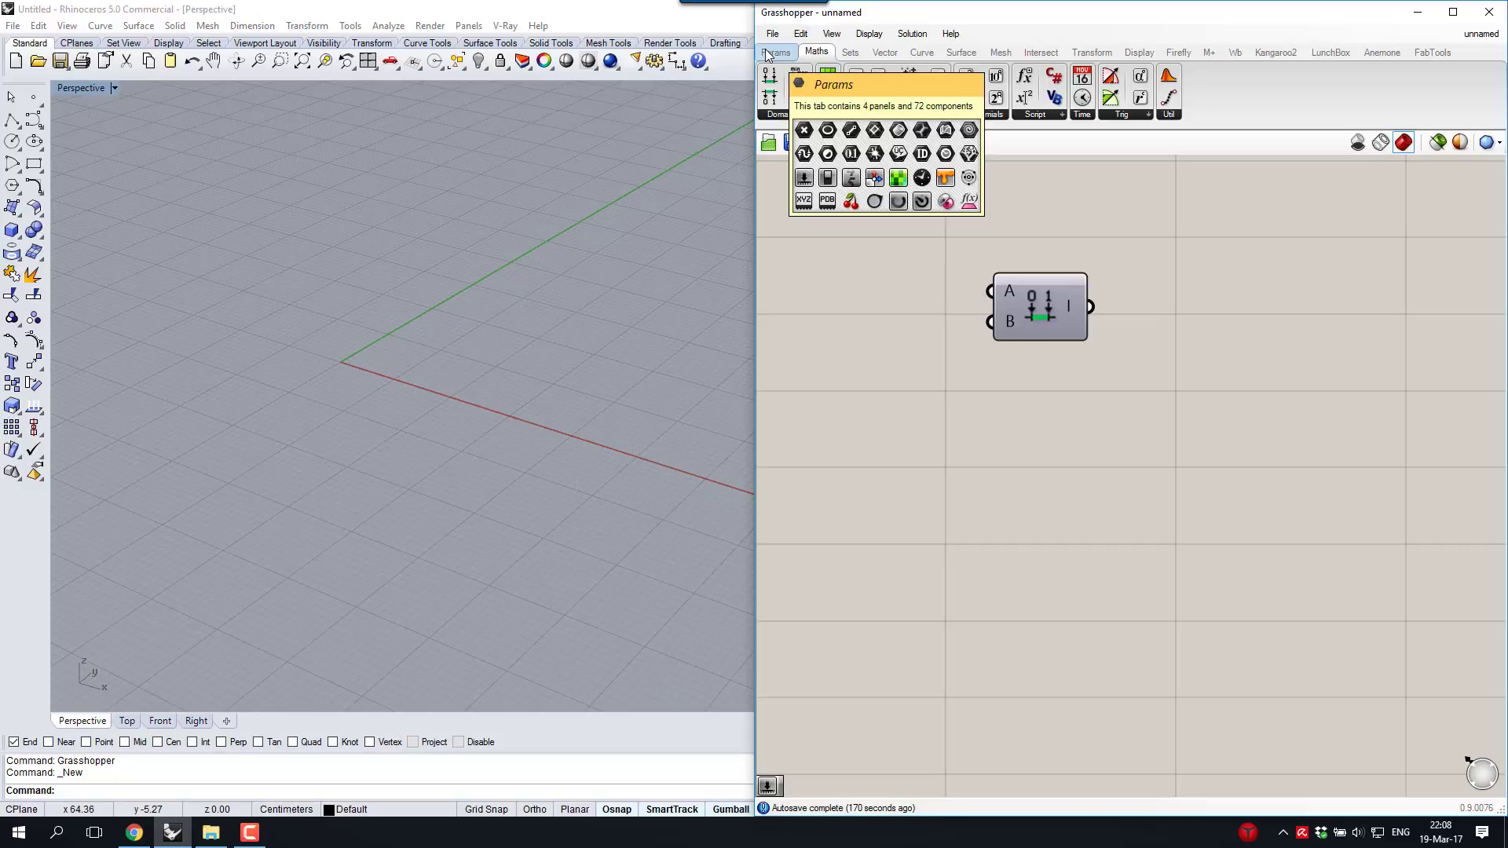
pyautogui.doubleClick(824, 219)
pyautogui.write('100')
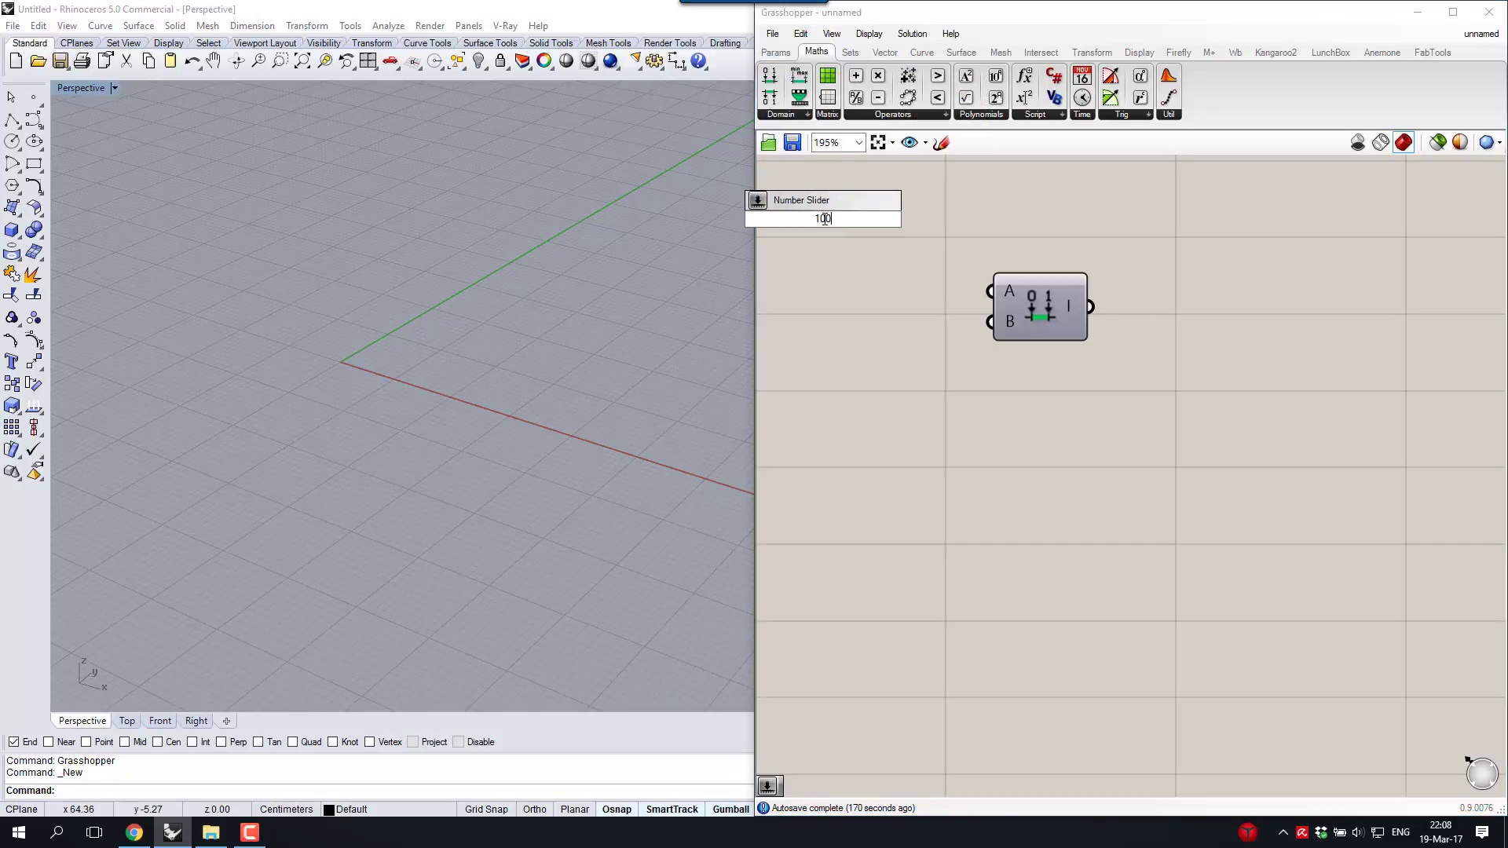
pyautogui.press('Return')
pyautogui.moveTo(873, 232); pyautogui.dragTo(1088, 348)
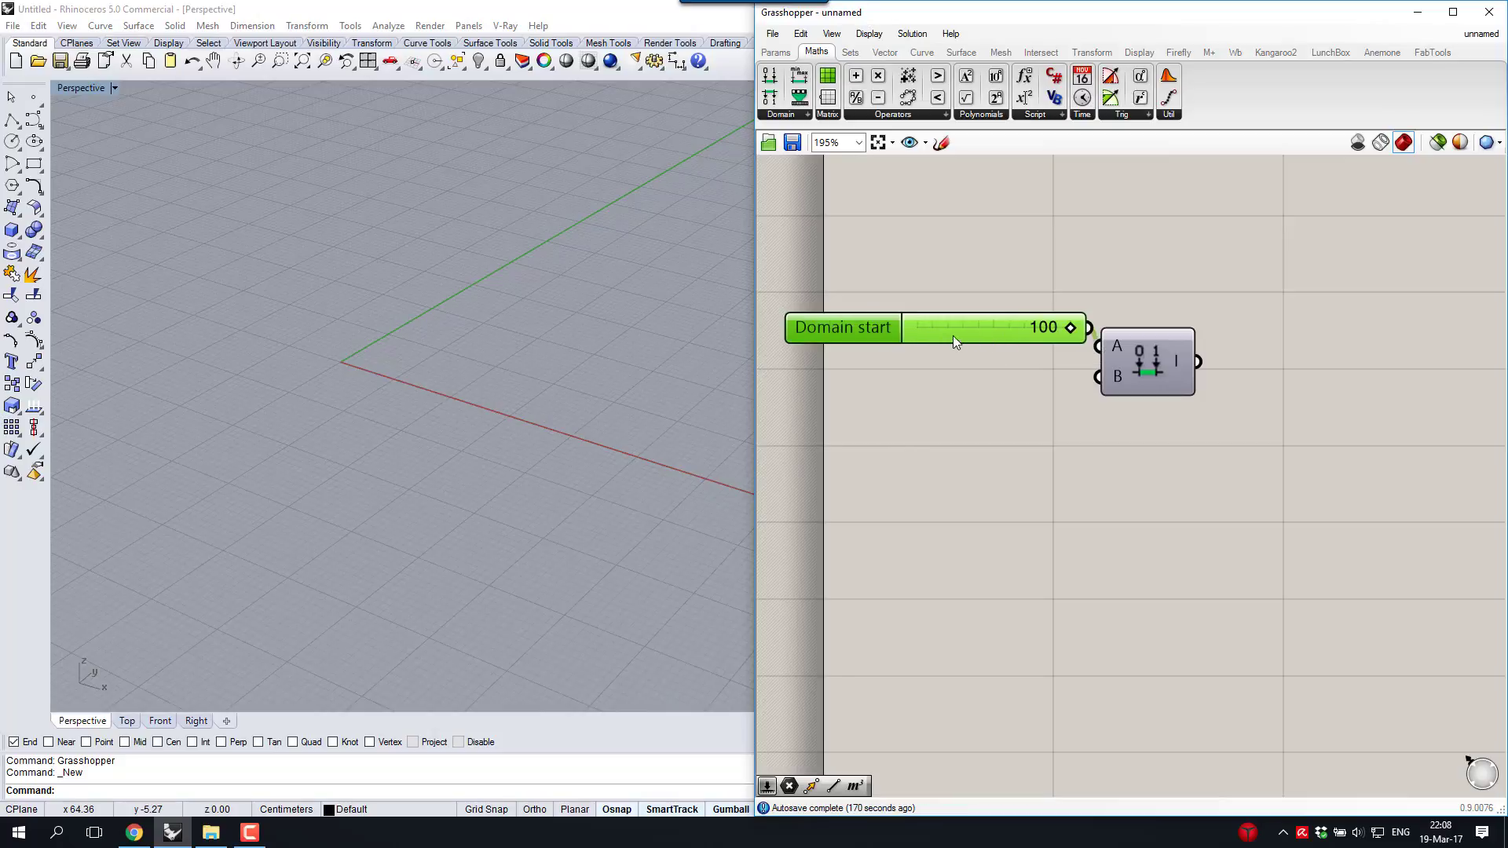
# Duplicate the domain start slider below the original and connect the copy to the domain component's B input
pyautogui.keyDown('alt'); pyautogui.moveTo(941, 341); pyautogui.dragTo(969, 380); pyautogui.keyUp('alt')
pyautogui.moveTo(1102, 375); pyautogui.dragTo(1099, 377)
pyautogui.scroll(-3, 1013, 372)
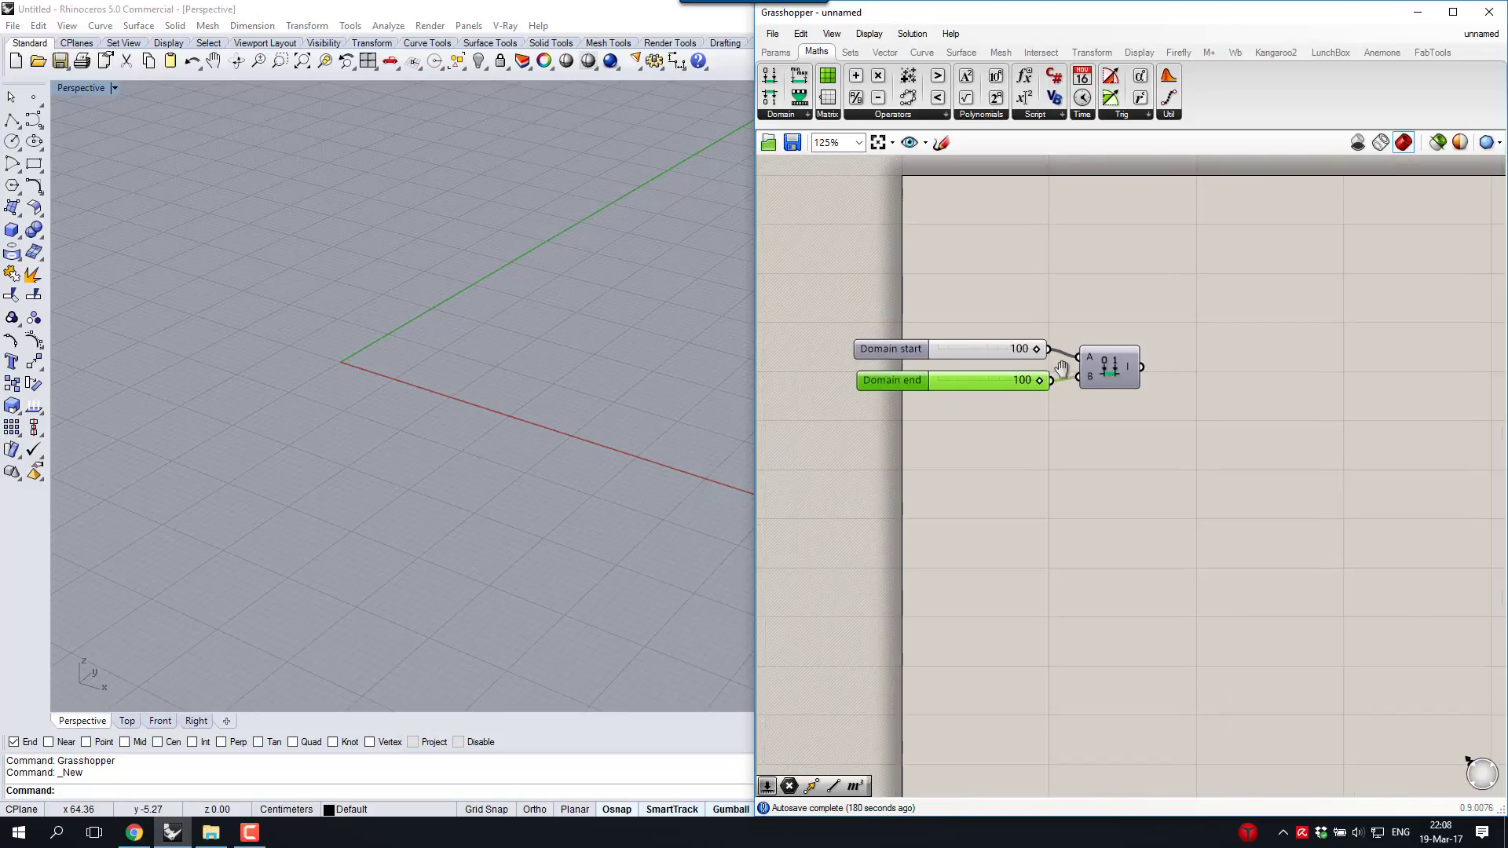
# Add a panel beside the Construct Domain component and connect the domain output to it
pyautogui.click(776, 52)
pyautogui.moveTo(996, 101); pyautogui.dragTo(1272, 406)
pyautogui.scroll(3, 1272, 405)
pyautogui.click(1214, 328)
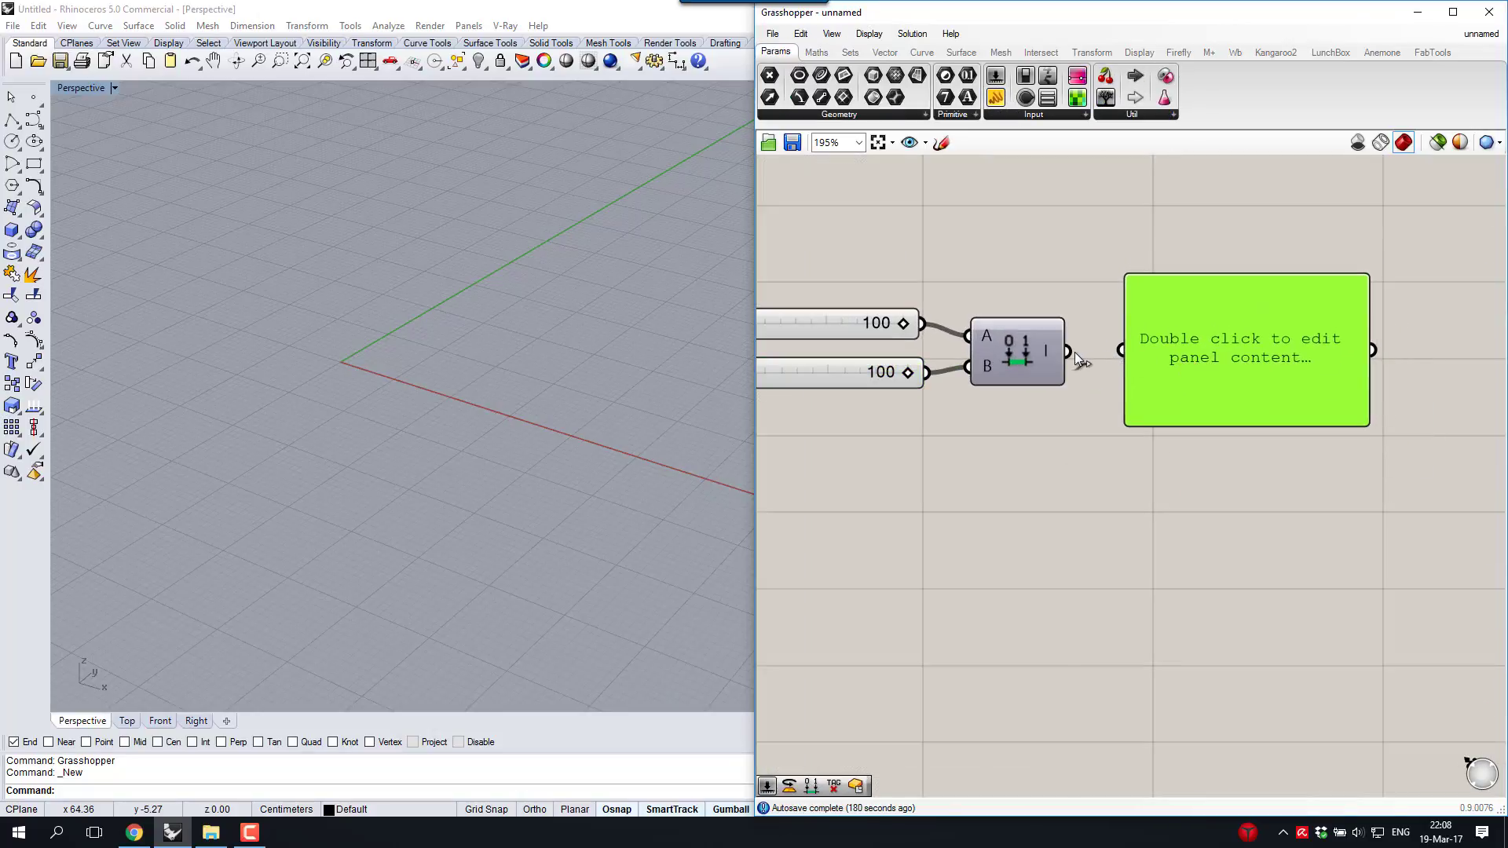
pyautogui.moveTo(1069, 352); pyautogui.dragTo(1121, 357)
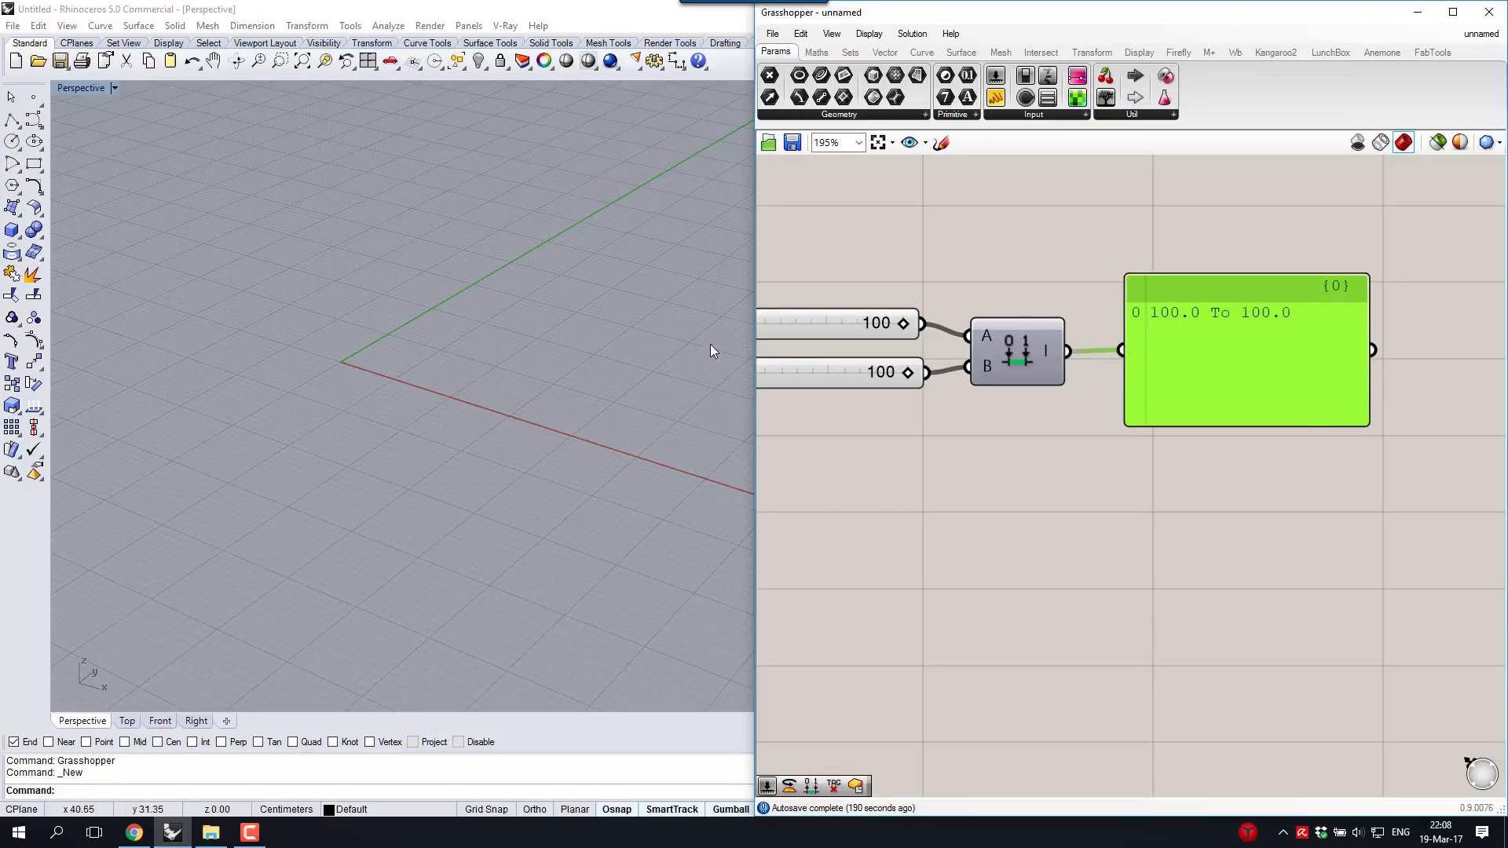
# Adjust the domain sliders, setting the domain start to 7 and the domain end to 79
pyautogui.moveTo(894, 333); pyautogui.dragTo(964, 329, button='right')
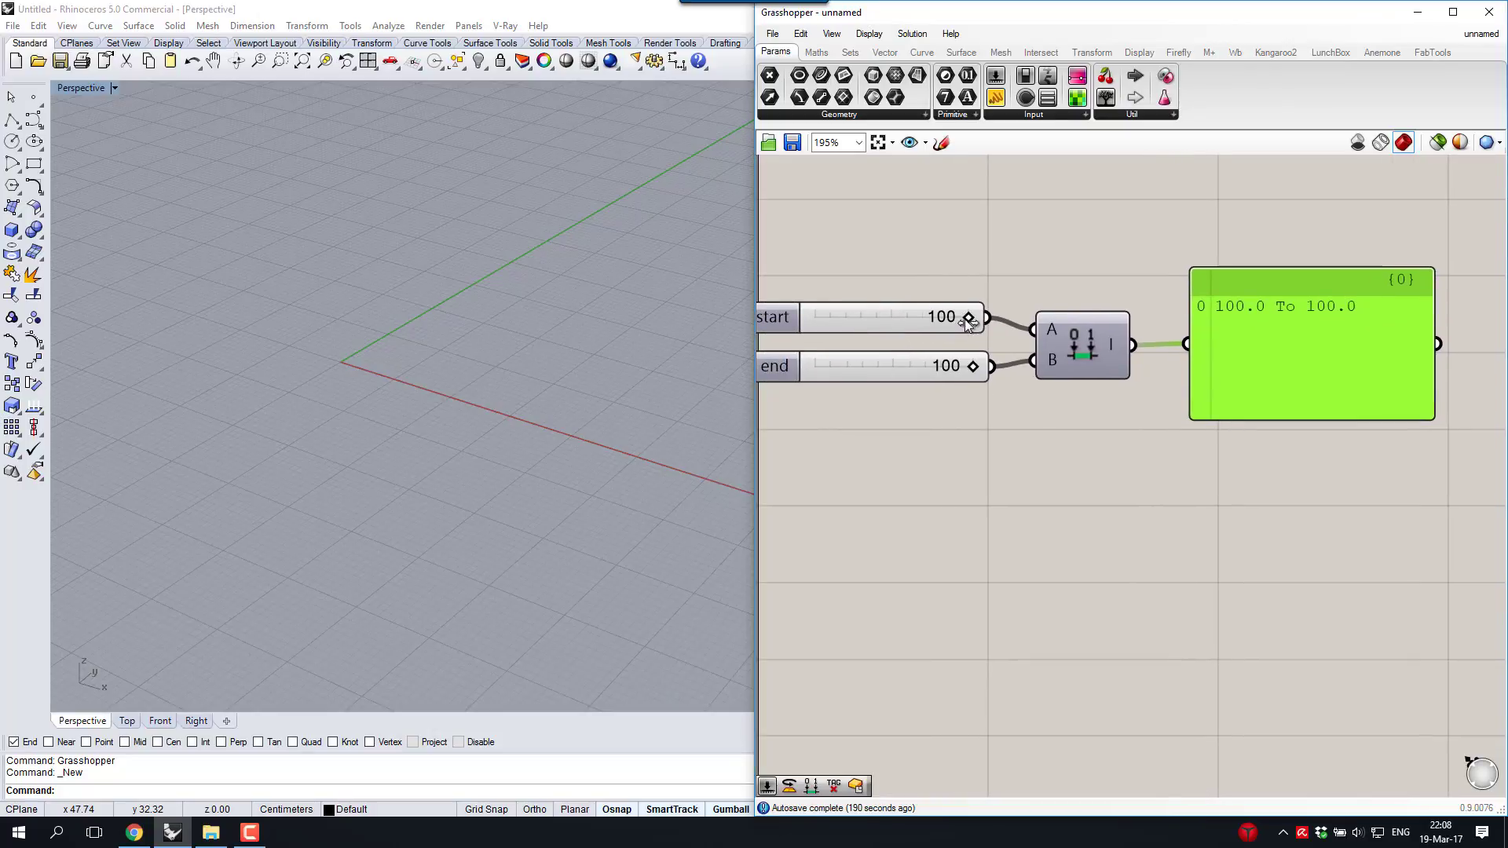
pyautogui.scroll(-2, 990, 314)
pyautogui.click(1103, 276)
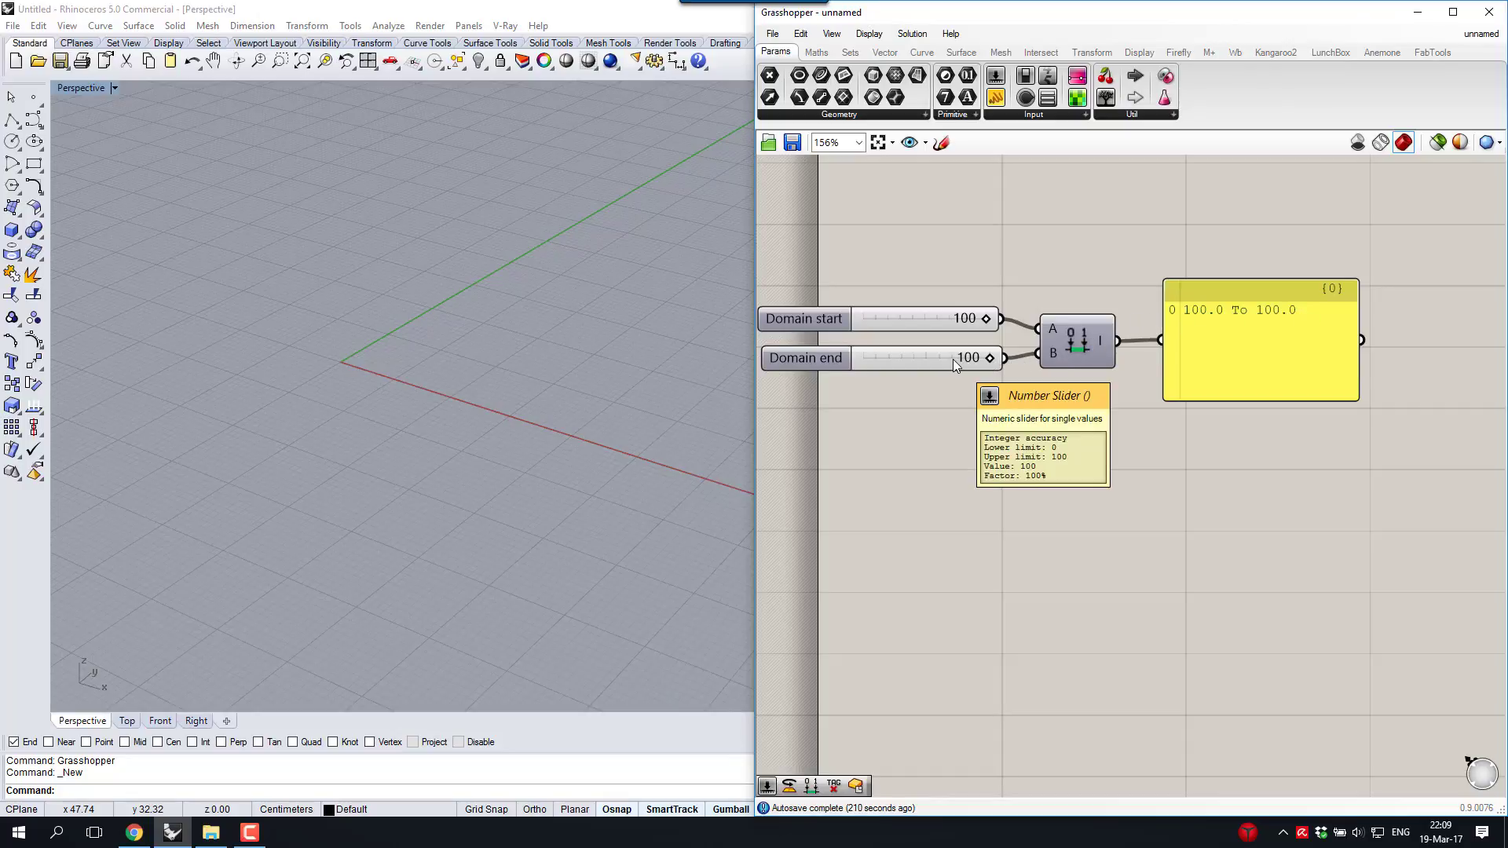
pyautogui.moveTo(954, 360); pyautogui.dragTo(885, 371)
pyautogui.click(1006, 187)
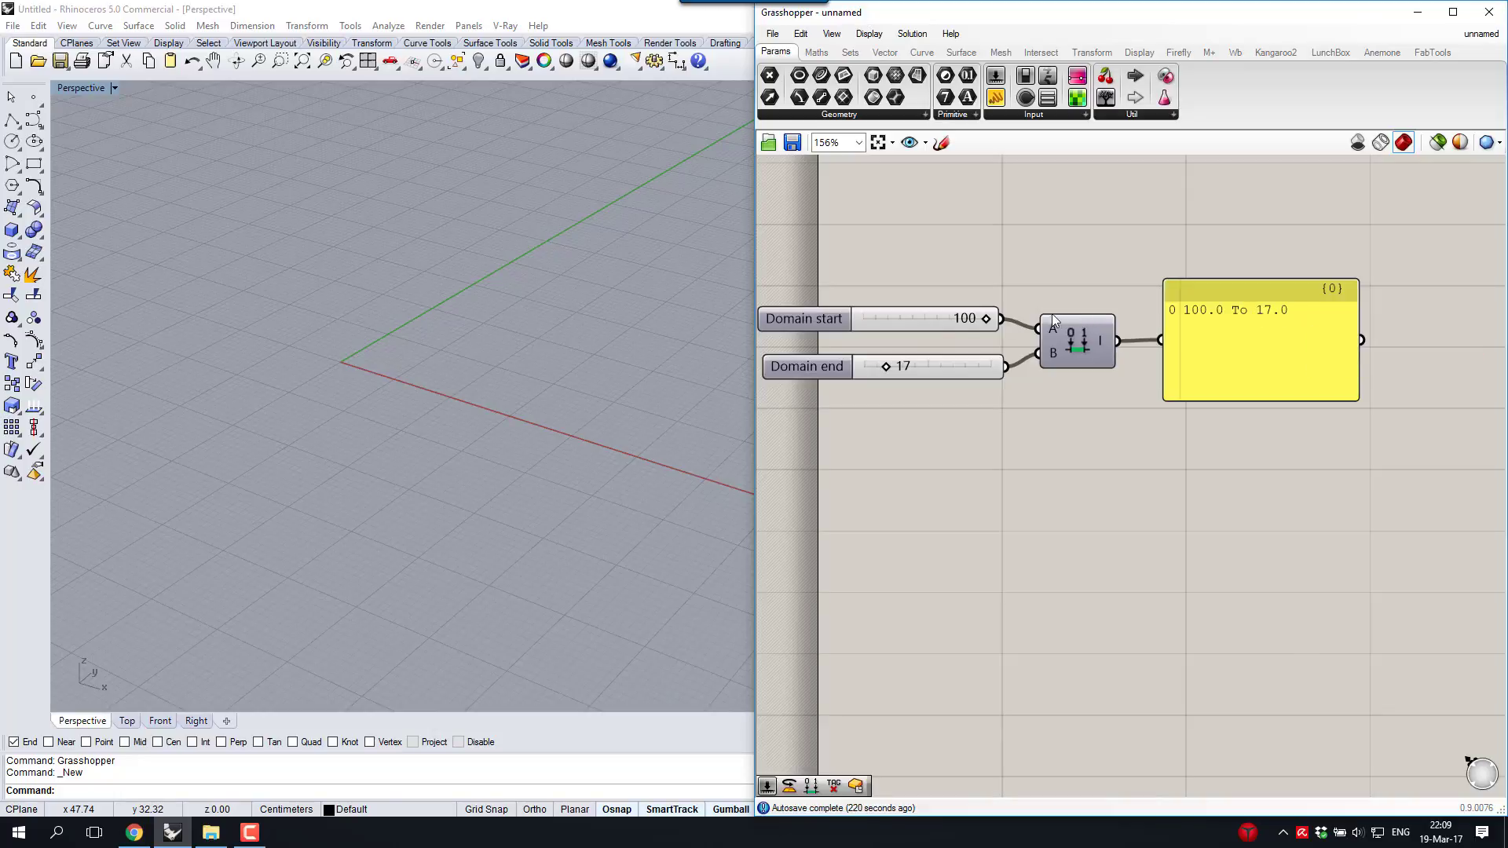
pyautogui.moveTo(906, 365); pyautogui.dragTo(877, 328)
# Add a Range component and connect its output to the panel, enlarging the panel to fit the whole list
pyautogui.doubleClick(953, 233)
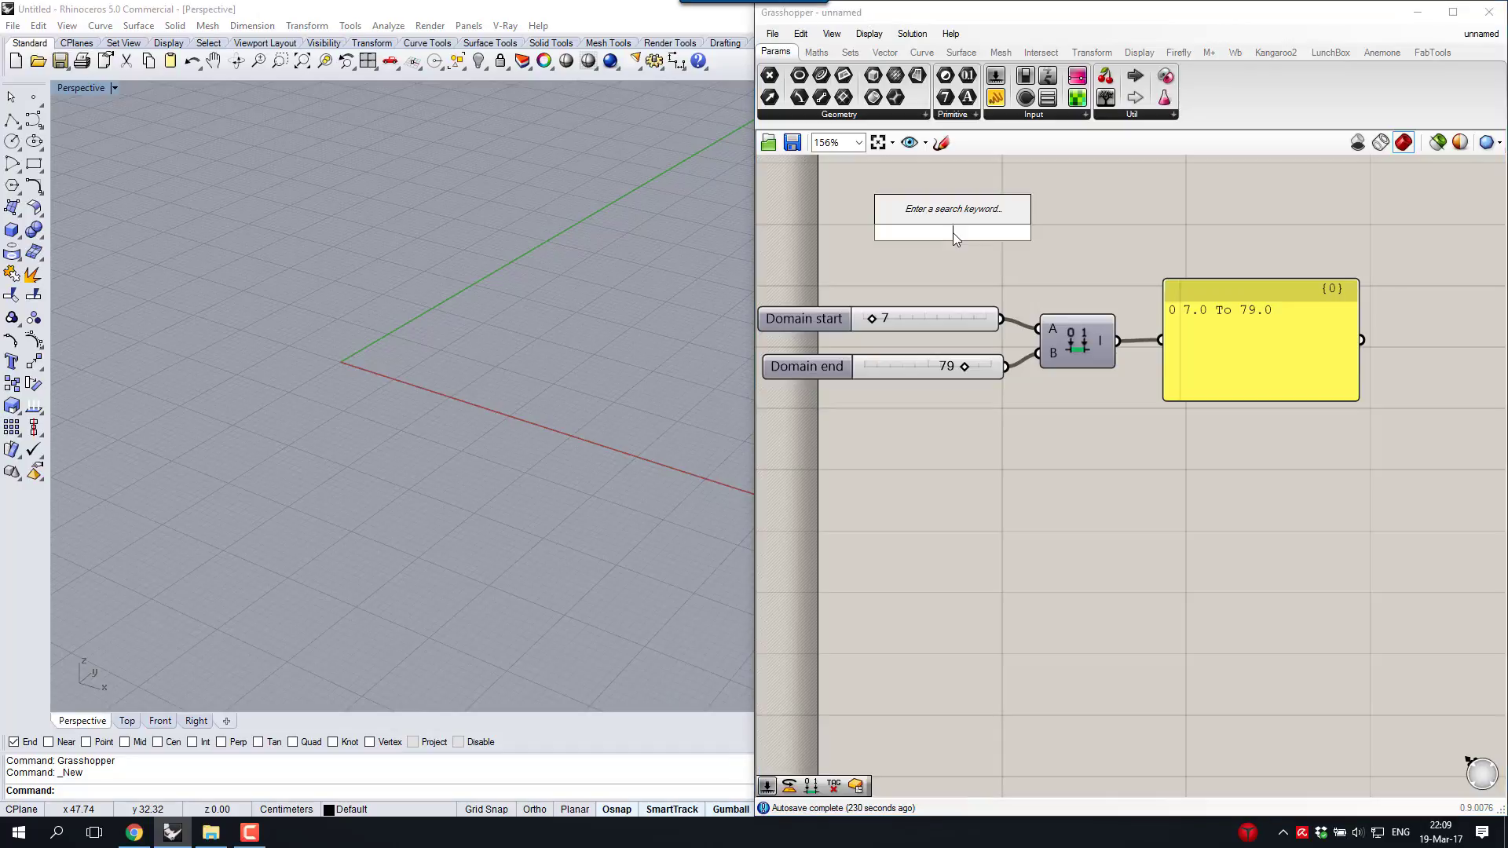
pyautogui.write('range')
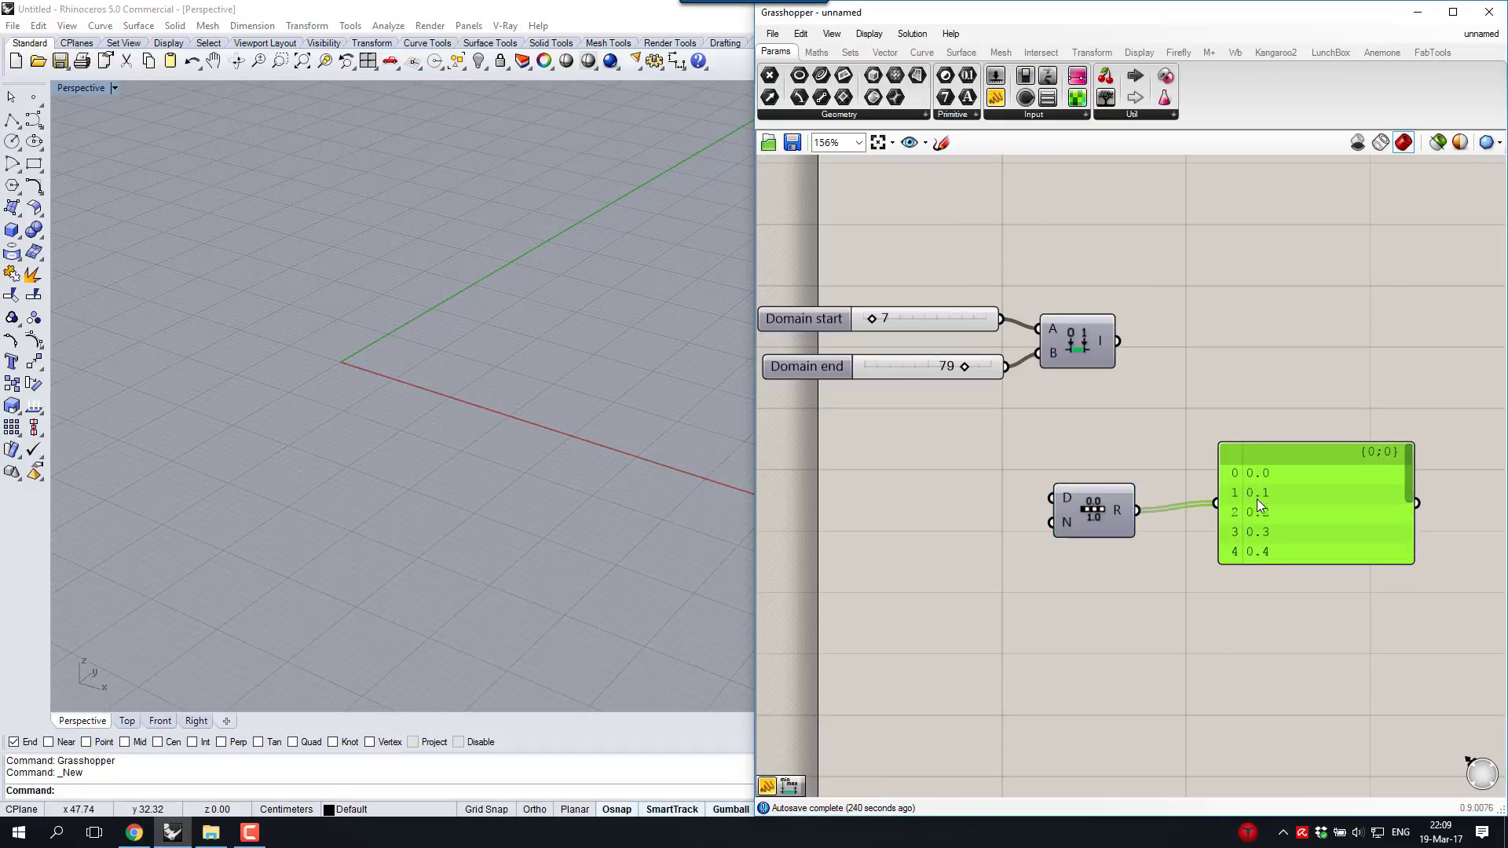
pyautogui.moveTo(1256, 498); pyautogui.dragTo(1250, 511)
pyautogui.moveTo(1288, 571); pyautogui.dragTo(1298, 690)
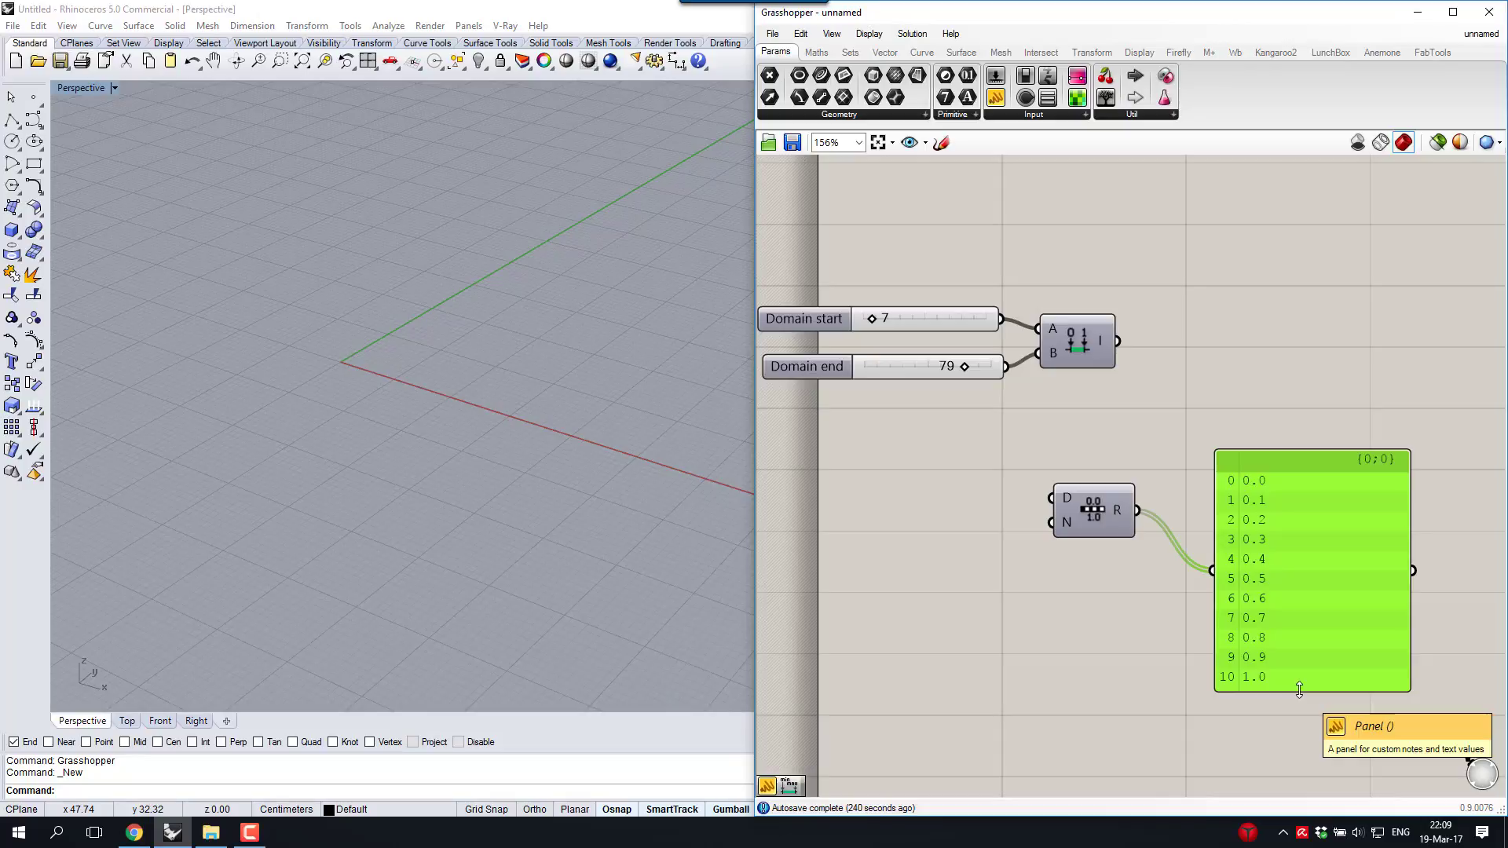
pyautogui.click(1097, 529)
pyautogui.moveTo(1097, 534); pyautogui.dragTo(1101, 559)
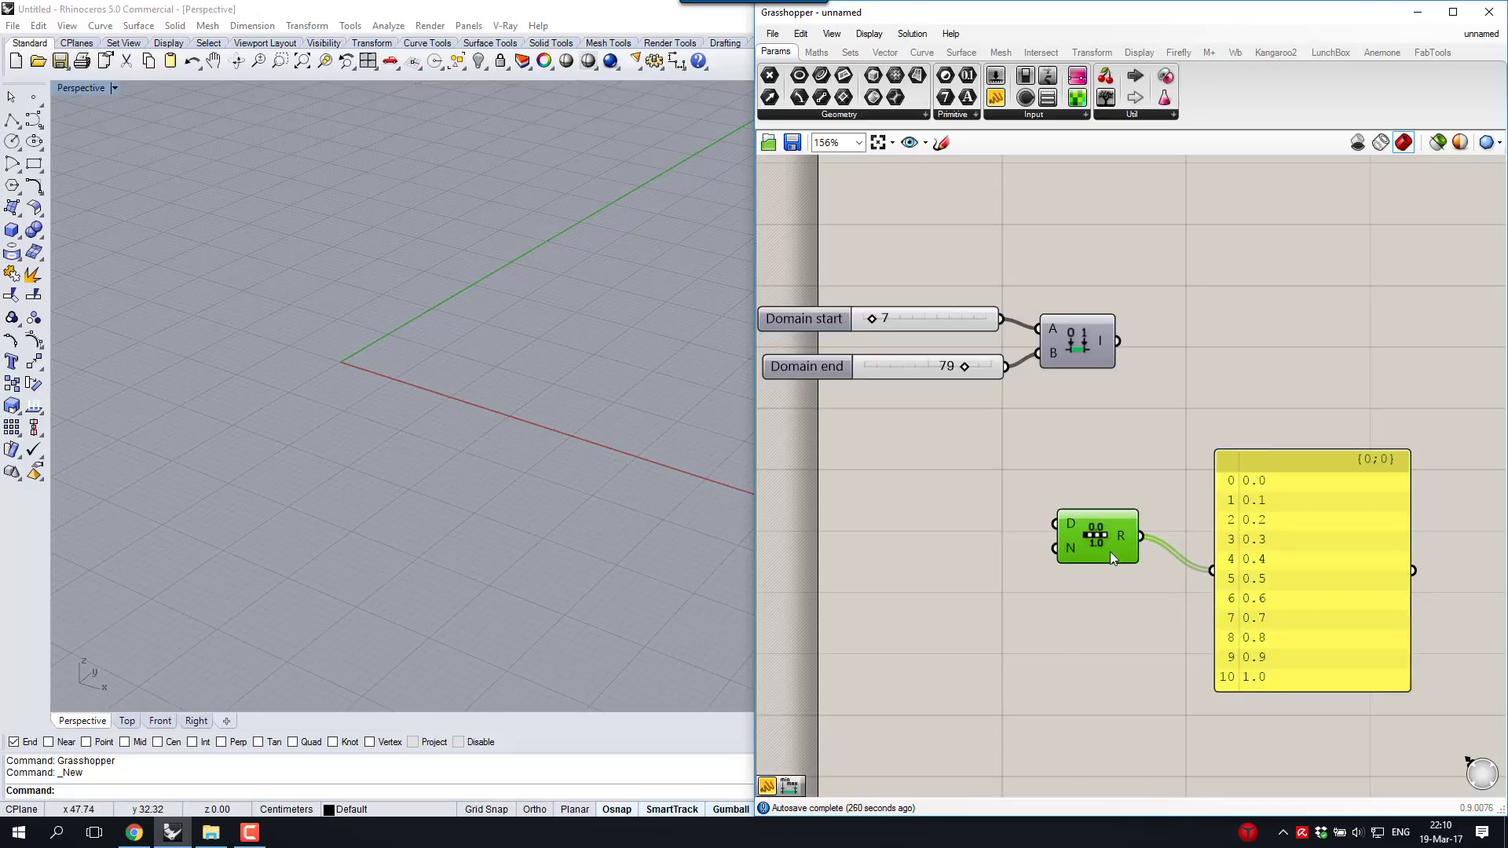
# Connect the constructed domain to the Range component's D input and set the domain start to 17
pyautogui.moveTo(1101, 535); pyautogui.dragTo(1092, 417)
pyautogui.moveTo(1319, 495); pyautogui.dragTo(1371, 351)
pyautogui.moveTo(868, 317)
pyautogui.mouseDown()
pyautogui.moveTo(850, 316)
pyautogui.moveTo(879, 318)
pyautogui.mouseUp()
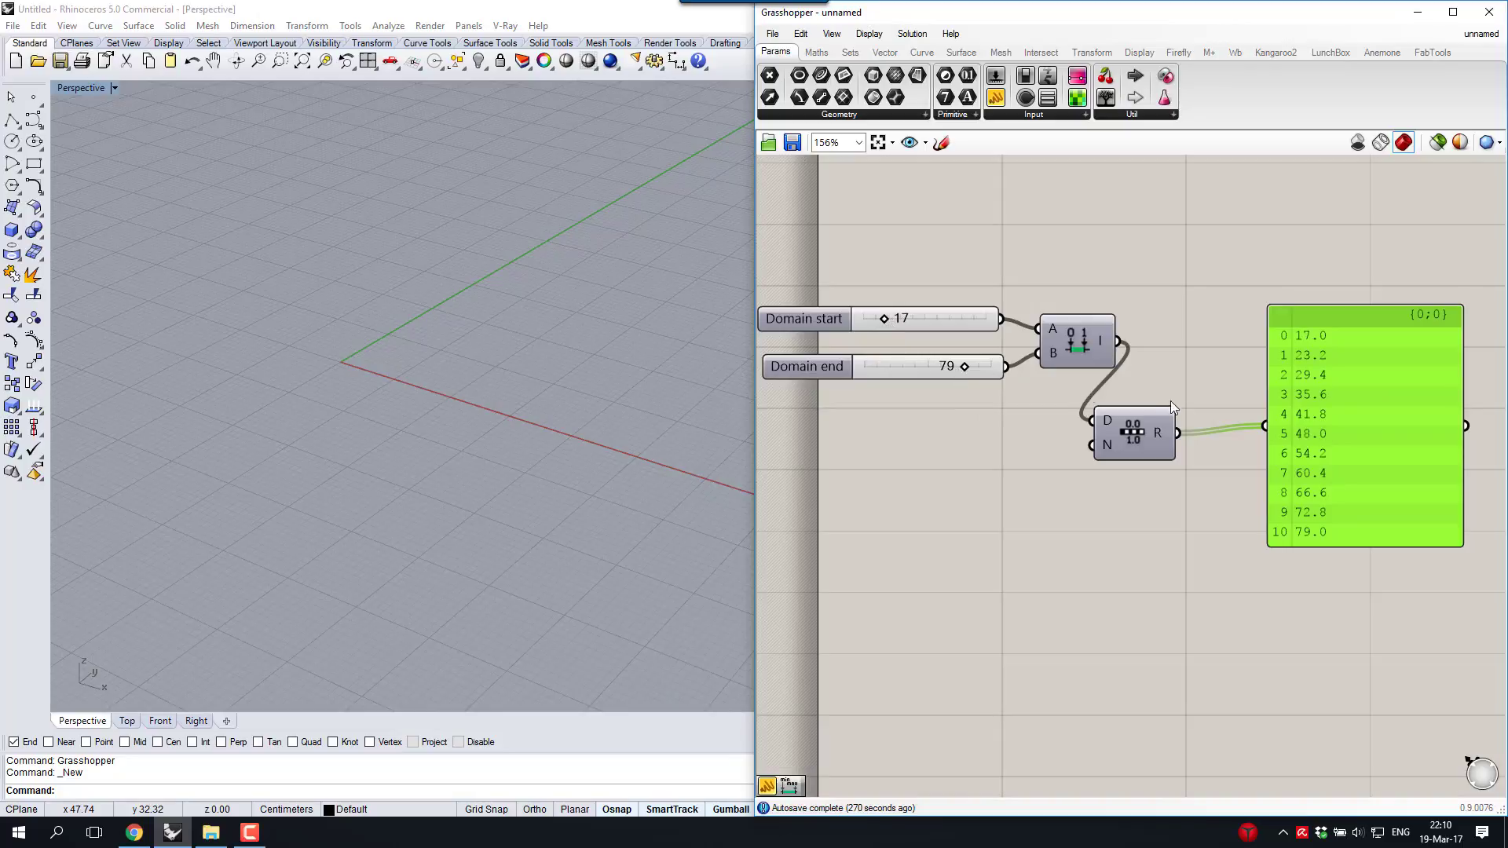
# Move the Range component up so it sits directly beside the Construct Domain component
pyautogui.moveTo(1170, 407); pyautogui.dragTo(1050, 407, button='right')
pyautogui.moveTo(1144, 414); pyautogui.dragTo(1203, 413, button='right')
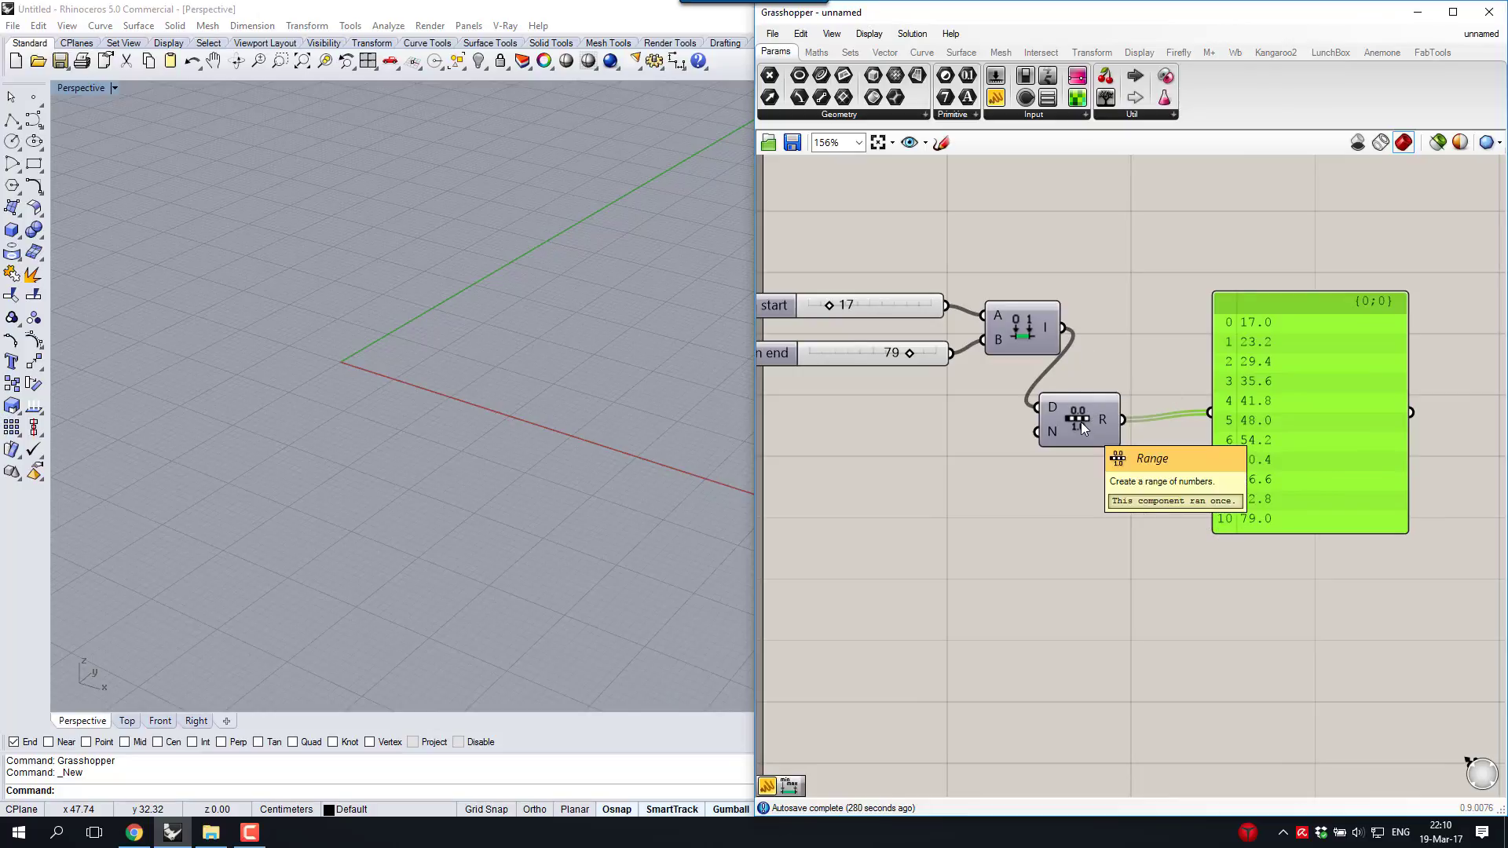
pyautogui.moveTo(1080, 422); pyautogui.dragTo(1133, 353)
pyautogui.click(1250, 252)
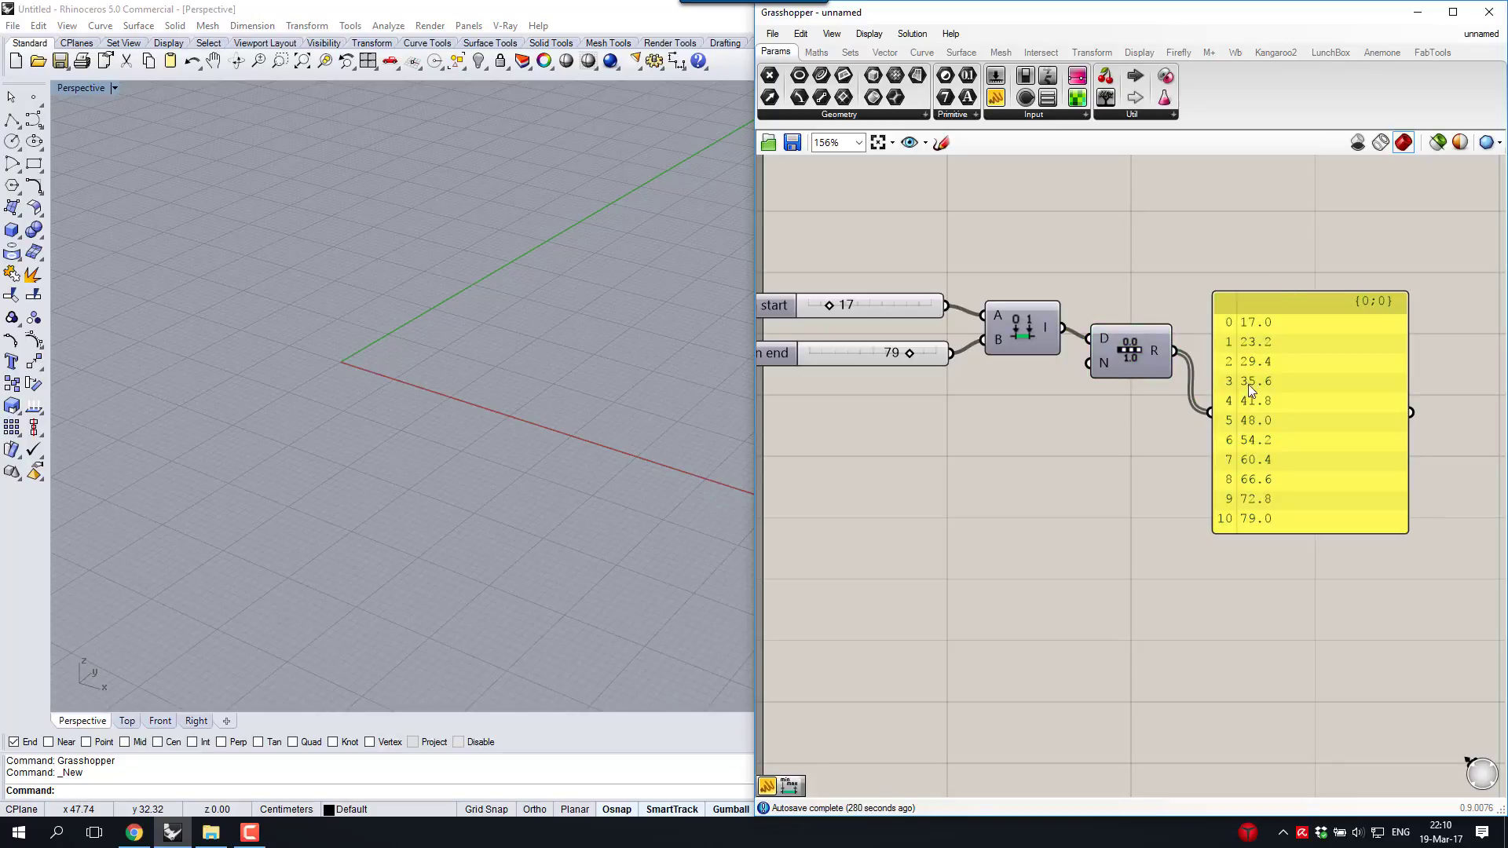
# Delete the panel that displays the Range output
pyautogui.moveTo(1247, 384); pyautogui.dragTo(1255, 347)
pyautogui.press('Delete')
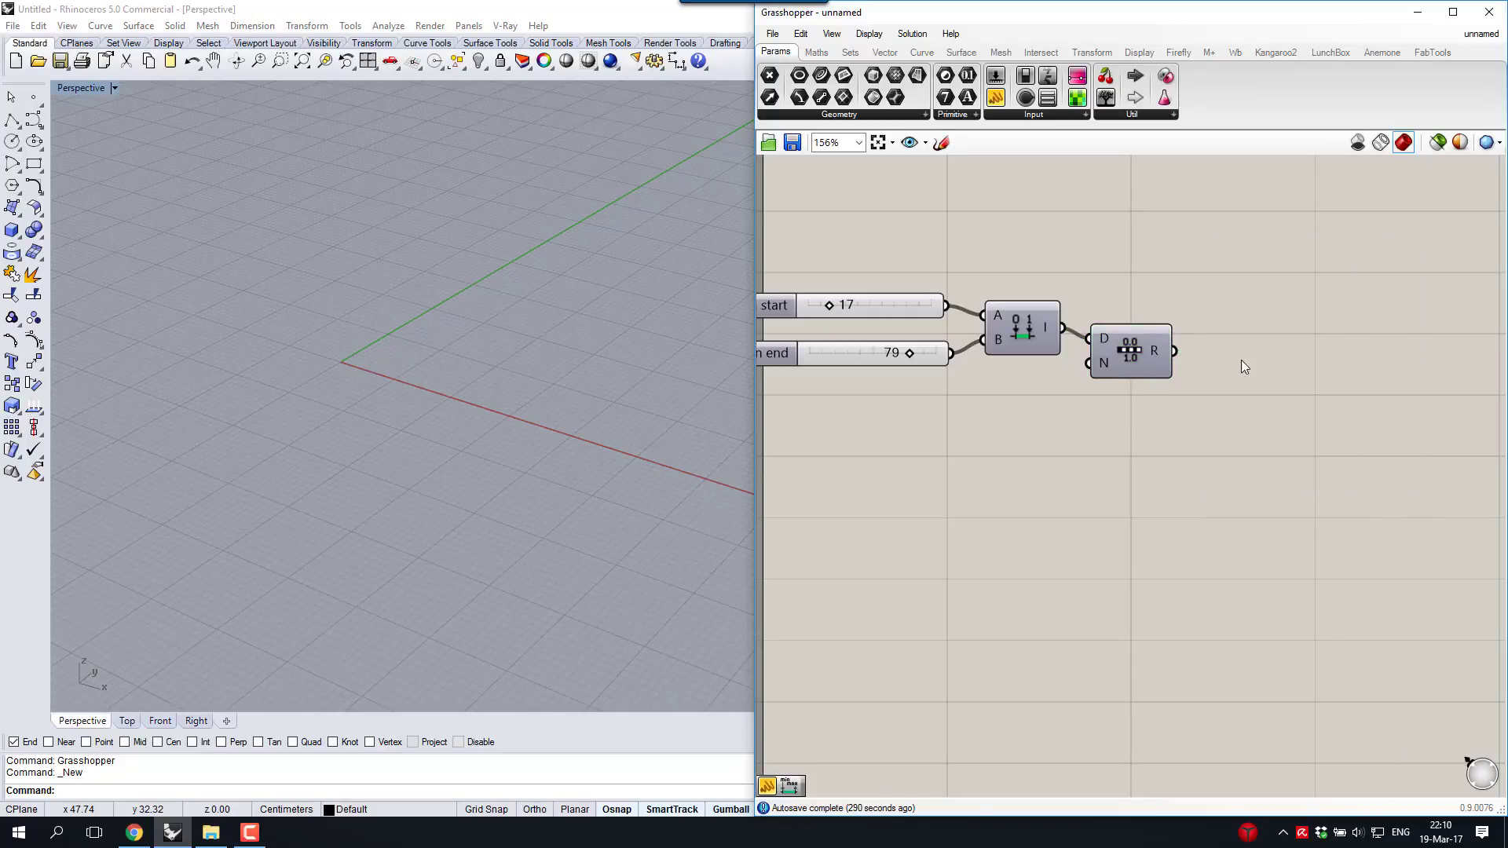
pyautogui.moveTo(1088, 379); pyautogui.dragTo(1138, 384, button='right')
pyautogui.moveTo(1245, 268); pyautogui.dragTo(1200, 294)
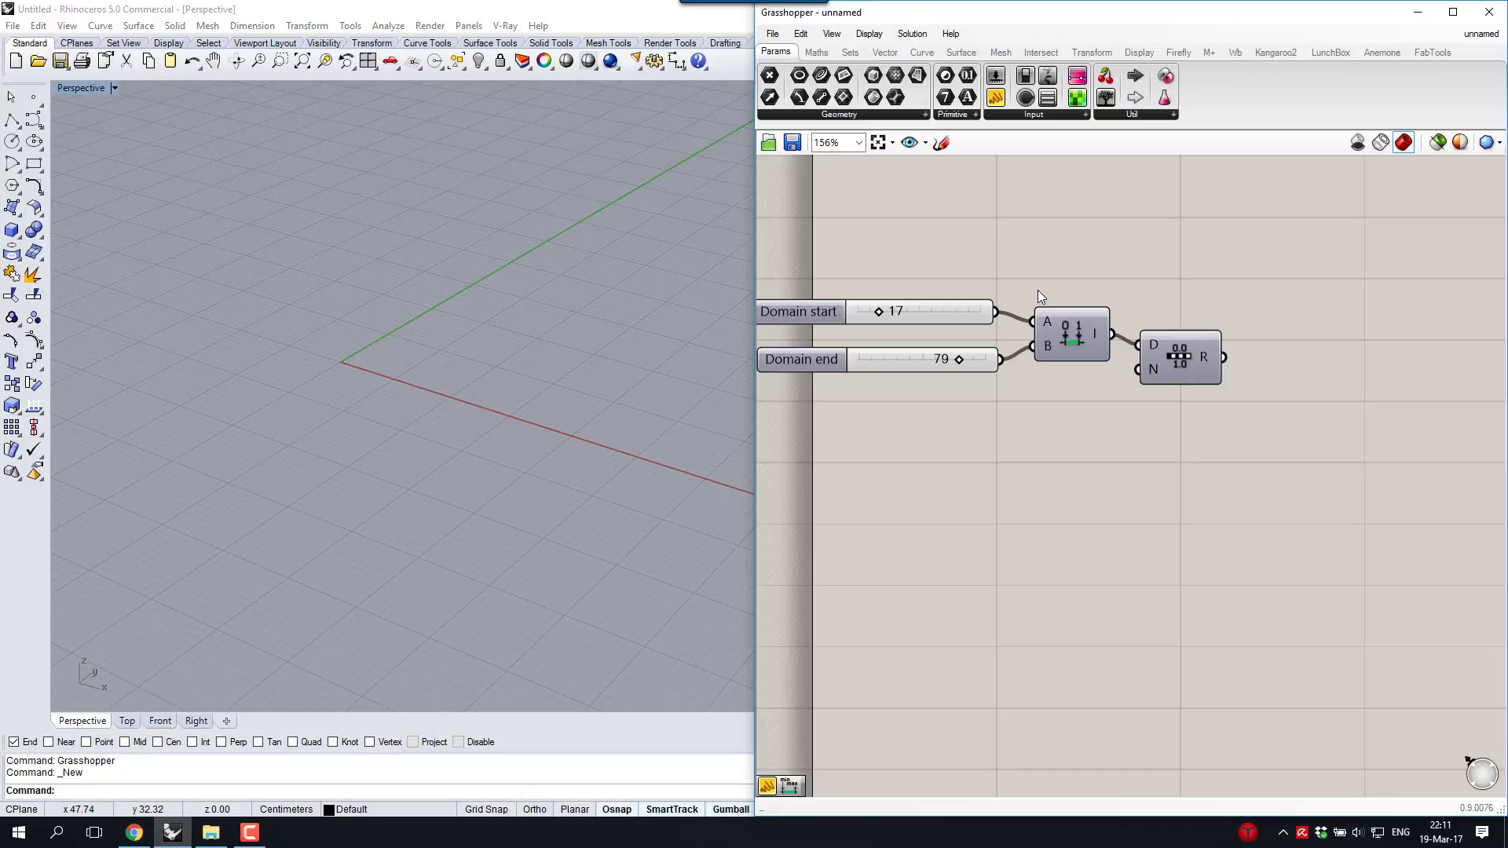
# Add a panel below the domain sliders containing the numbers 1, 2, 3, 4 and 5 on separate lines
pyautogui.moveTo(995, 97); pyautogui.dragTo(974, 533)
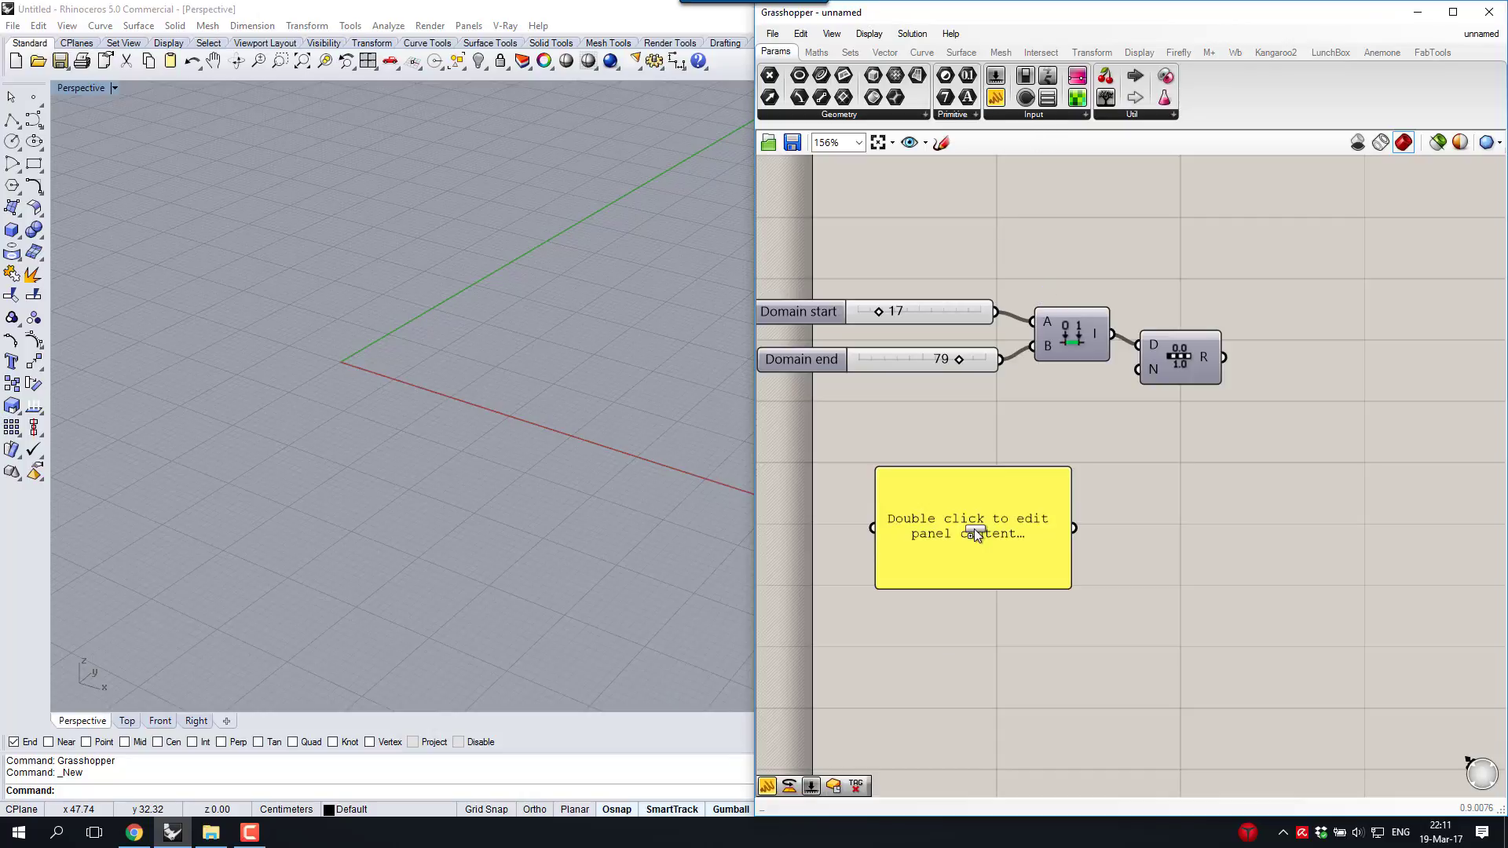
pyautogui.doubleClick(973, 533)
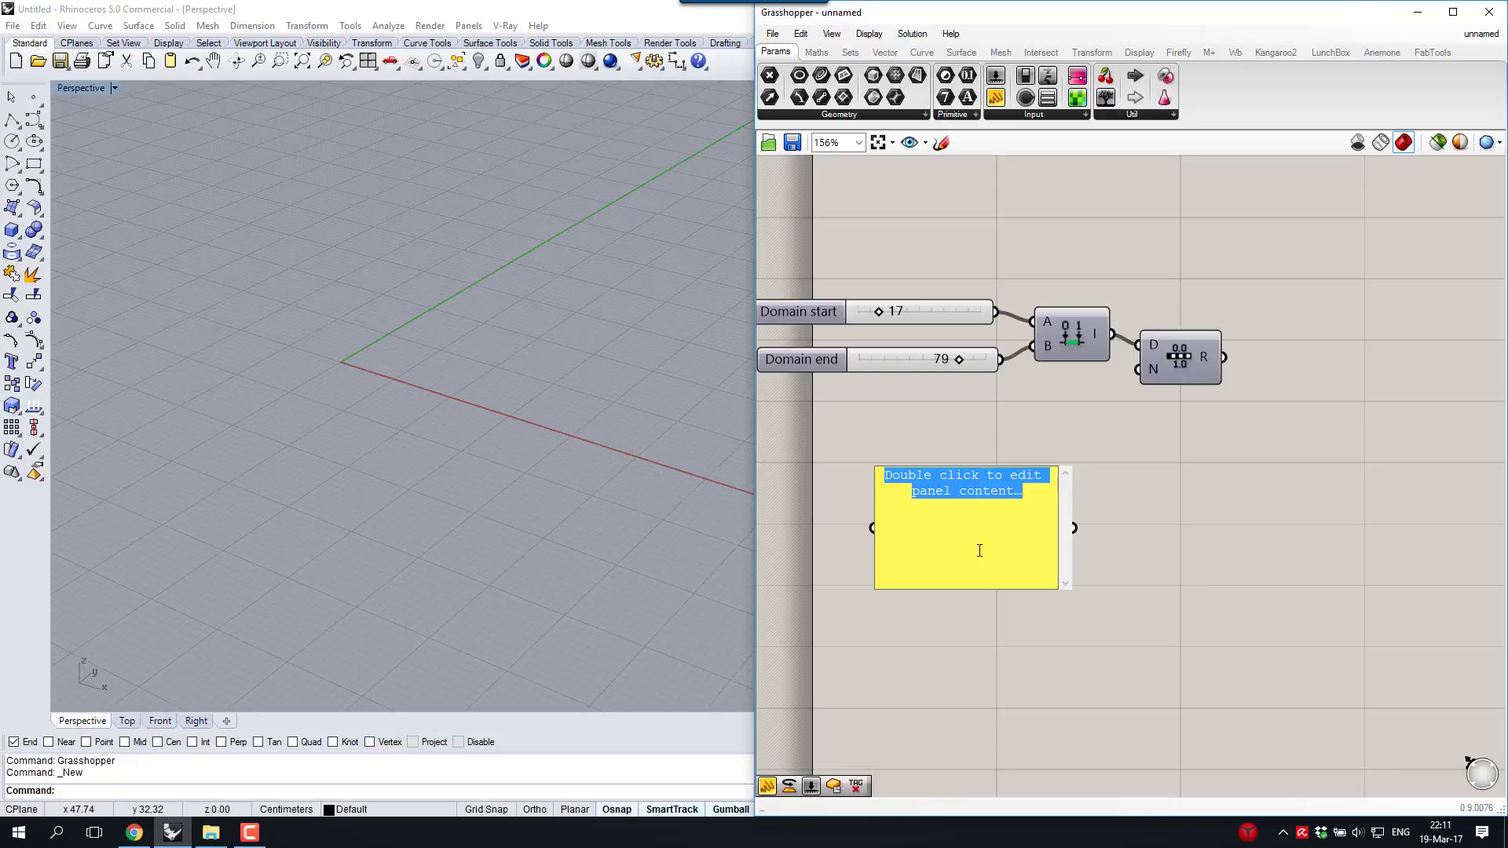
pyautogui.write('1')
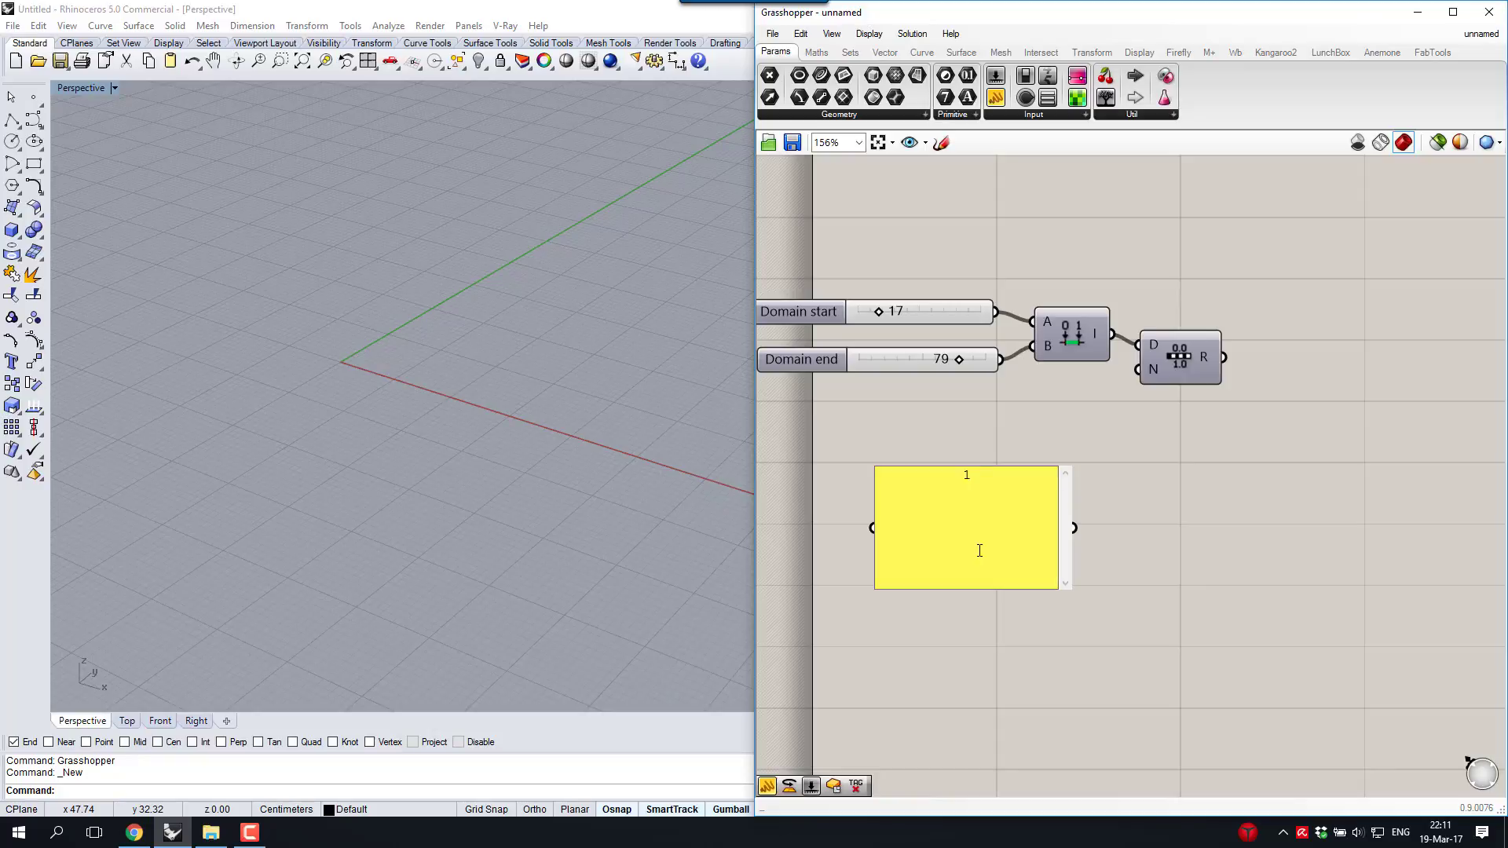
pyautogui.press('Return')
pyautogui.write('2')
pyautogui.press('Return')
pyautogui.write('3')
pyautogui.press('Return')
pyautogui.write('4 ')
pyautogui.write('5')
pyautogui.press('Return')
# Toggle the Multiline Data option of the number panel and leave it off so each line is a separate item
pyautogui.rightClick(980, 511)
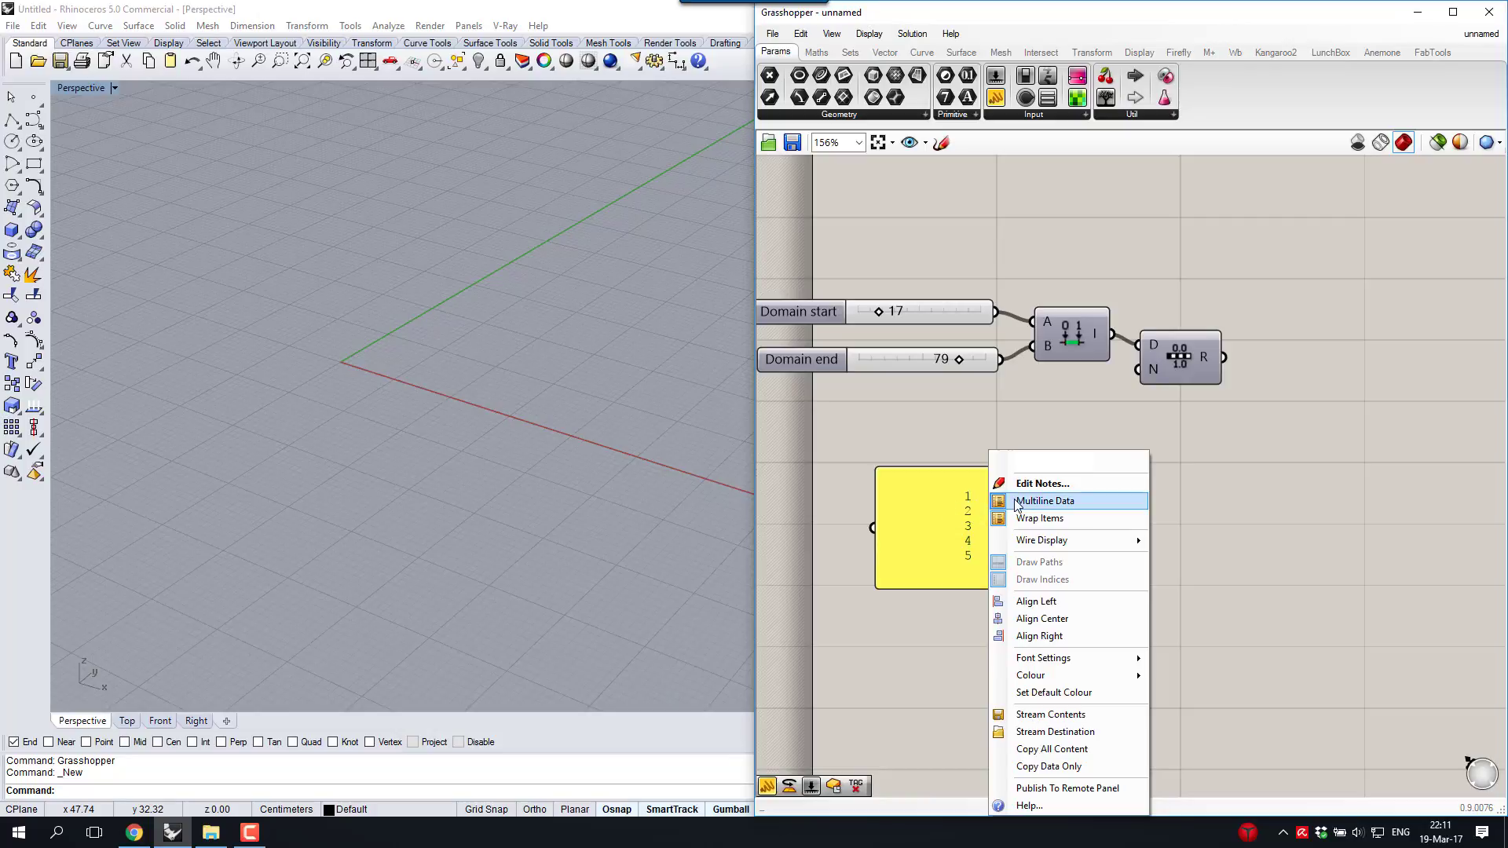
pyautogui.click(1045, 500)
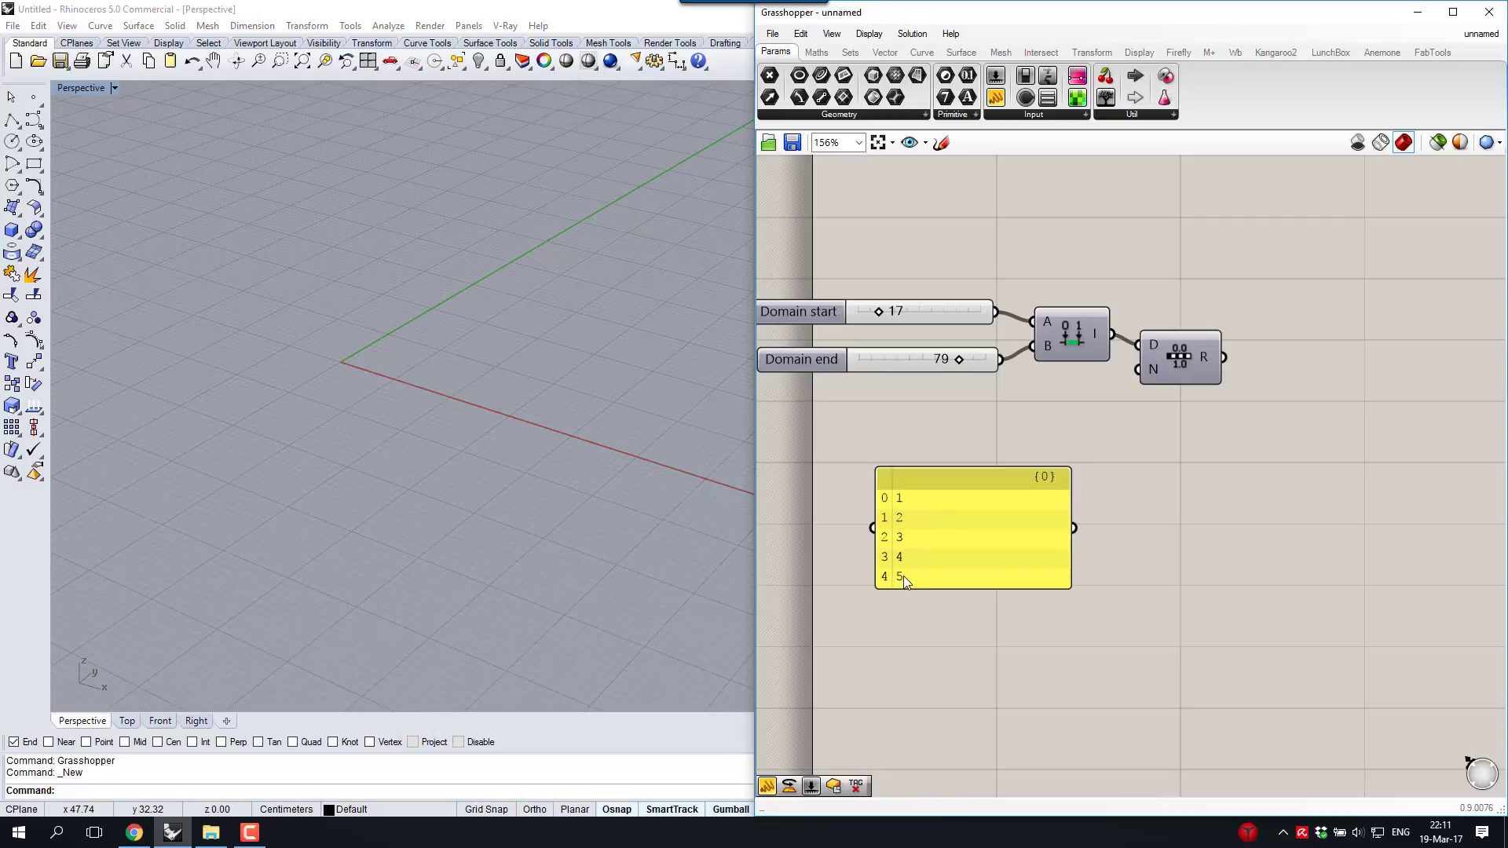
pyautogui.rightClick(903, 577)
pyautogui.click(986, 503)
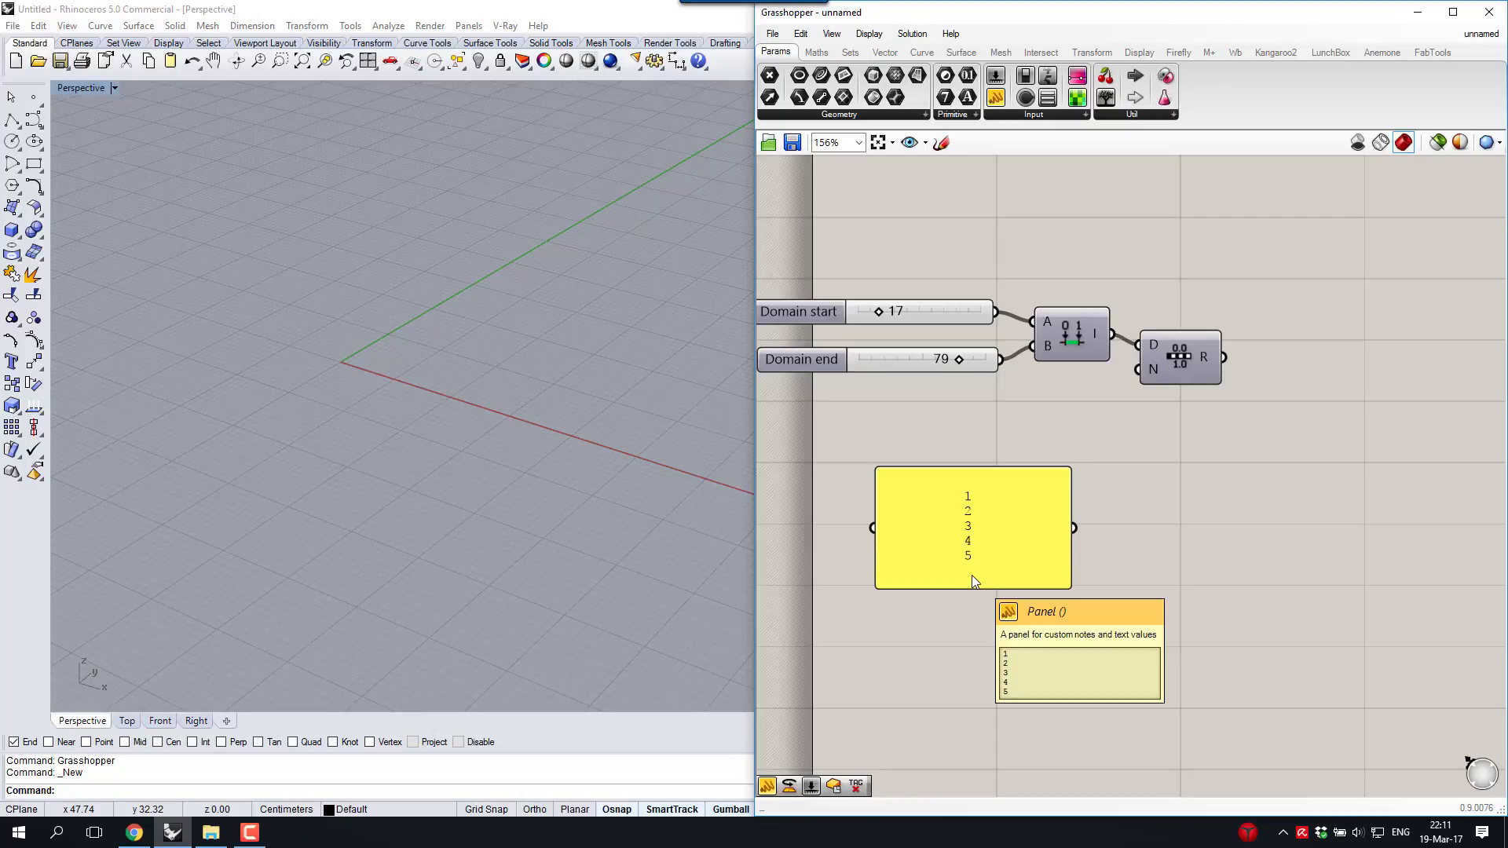
pyautogui.rightClick(972, 547)
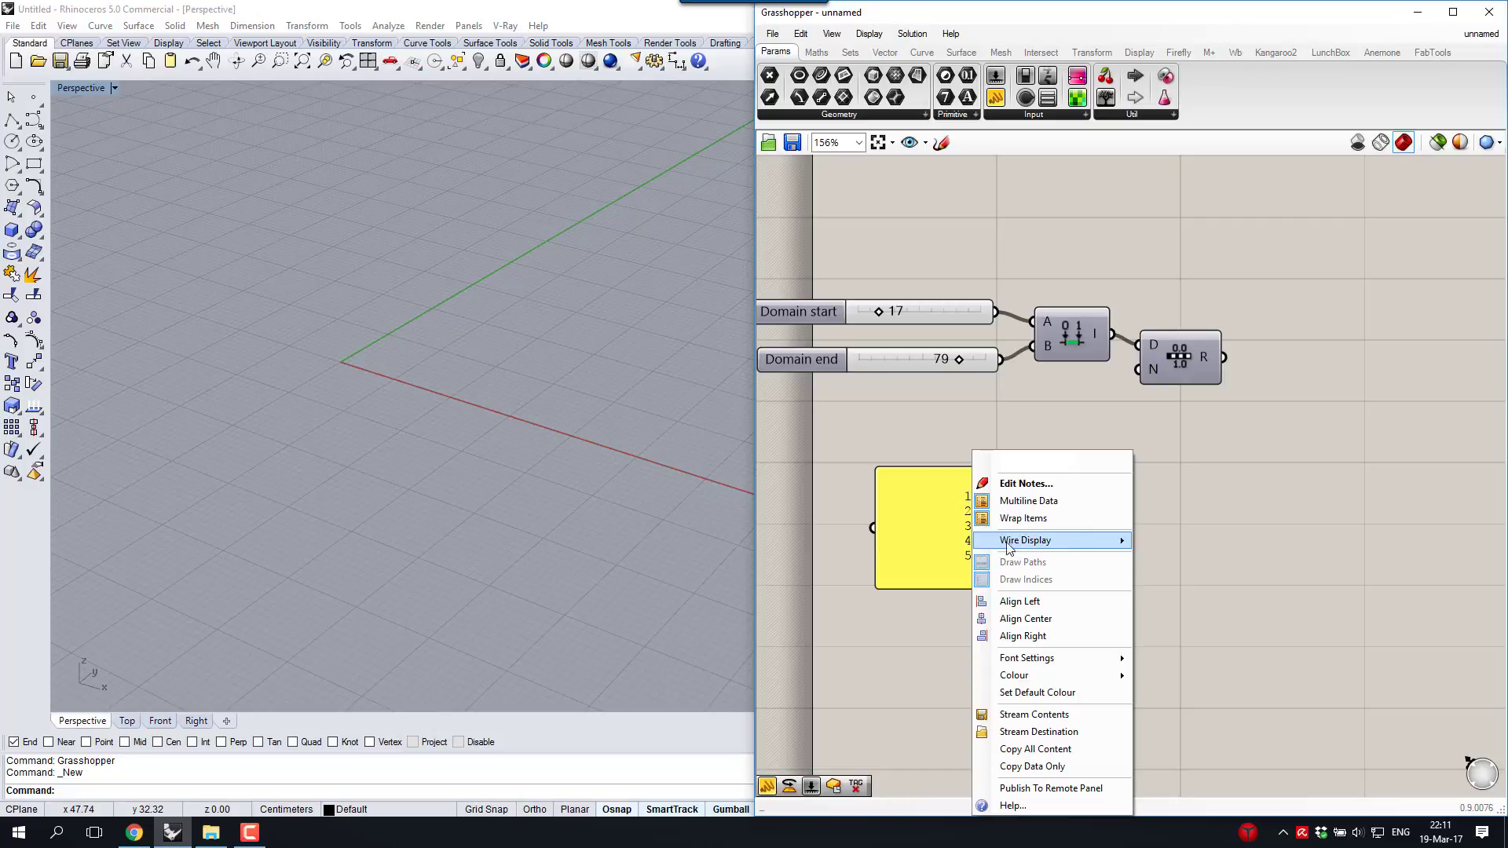
pyautogui.click(988, 499)
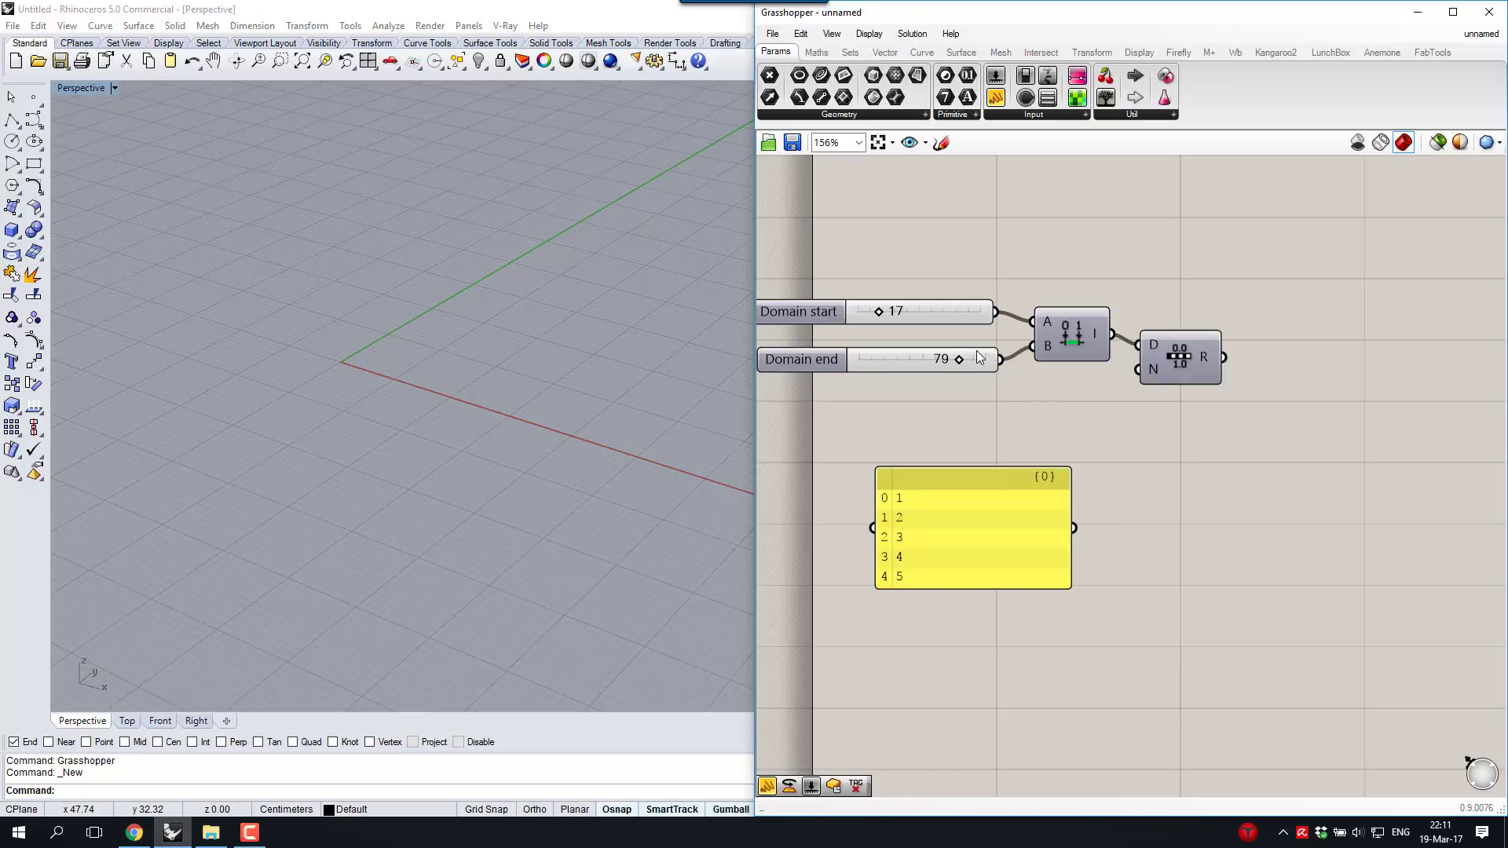
# Place a Remap Numbers component beside the number panel
pyautogui.click(816, 52)
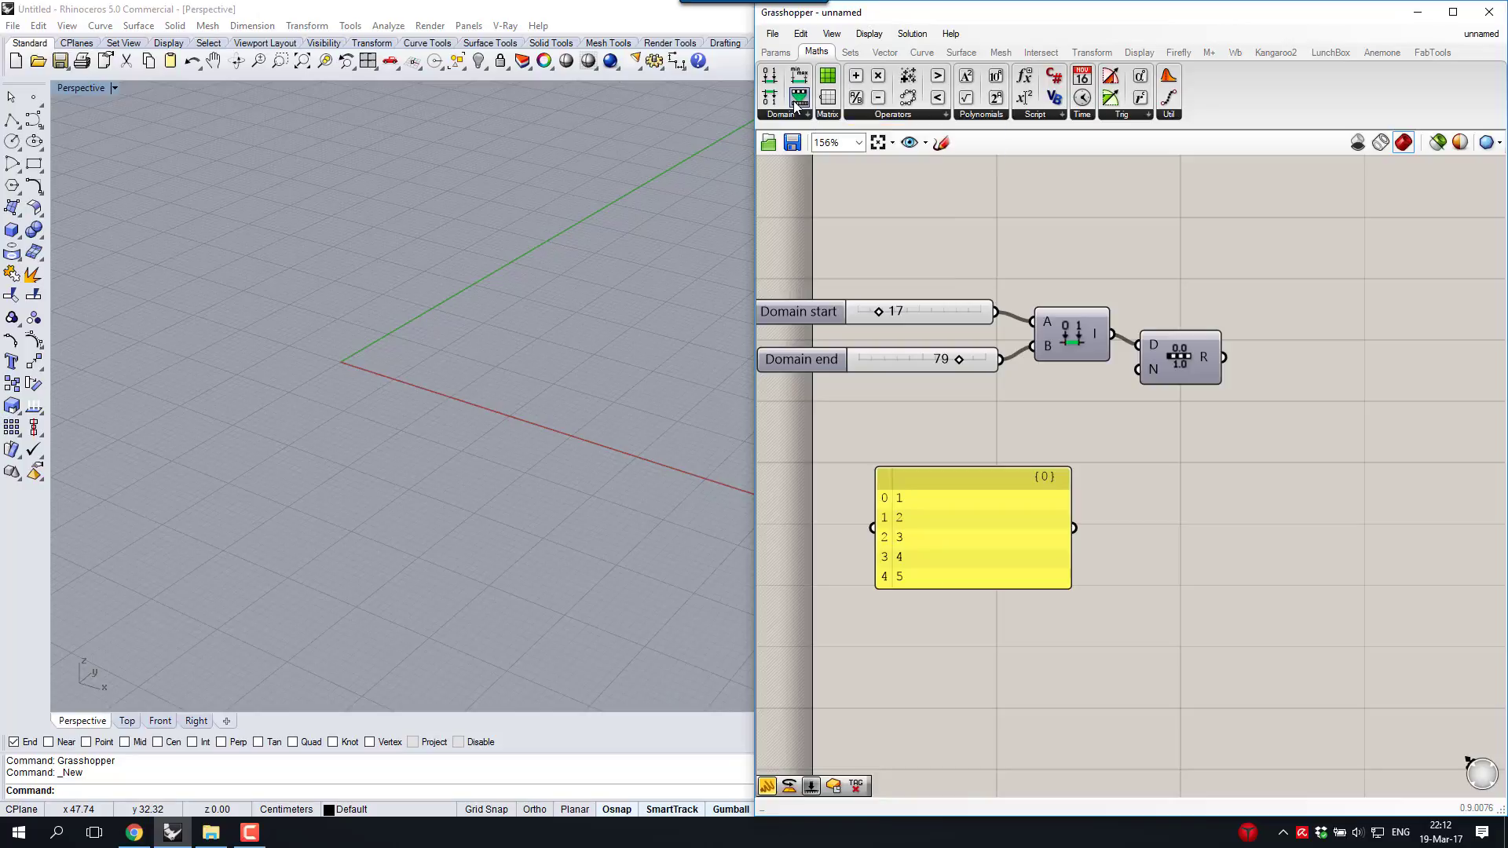
pyautogui.moveTo(795, 103); pyautogui.dragTo(1360, 626)
pyautogui.moveTo(1216, 521); pyautogui.dragTo(1214, 516)
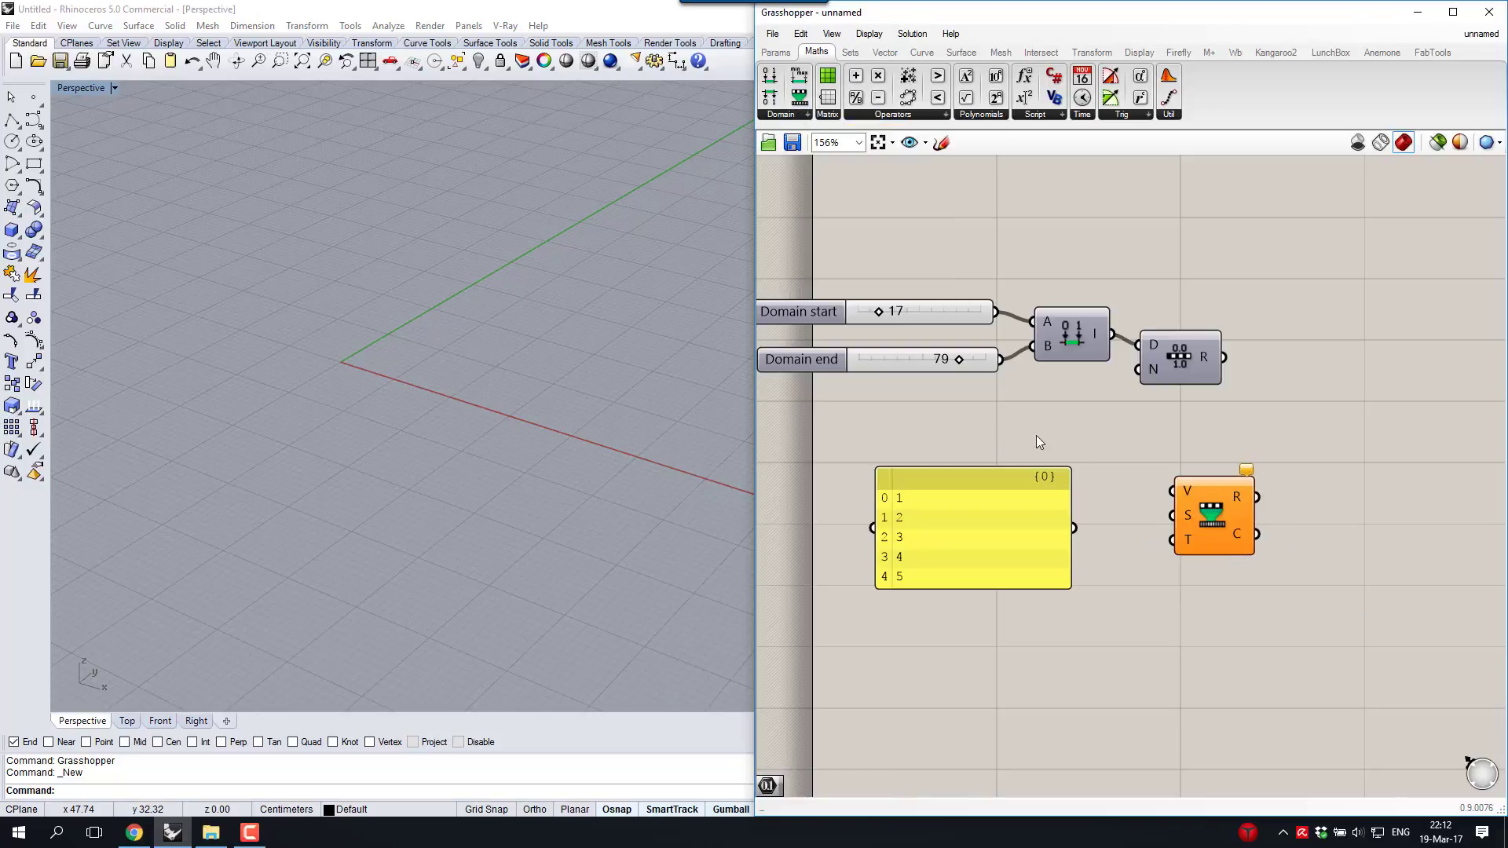
pyautogui.click(930, 527)
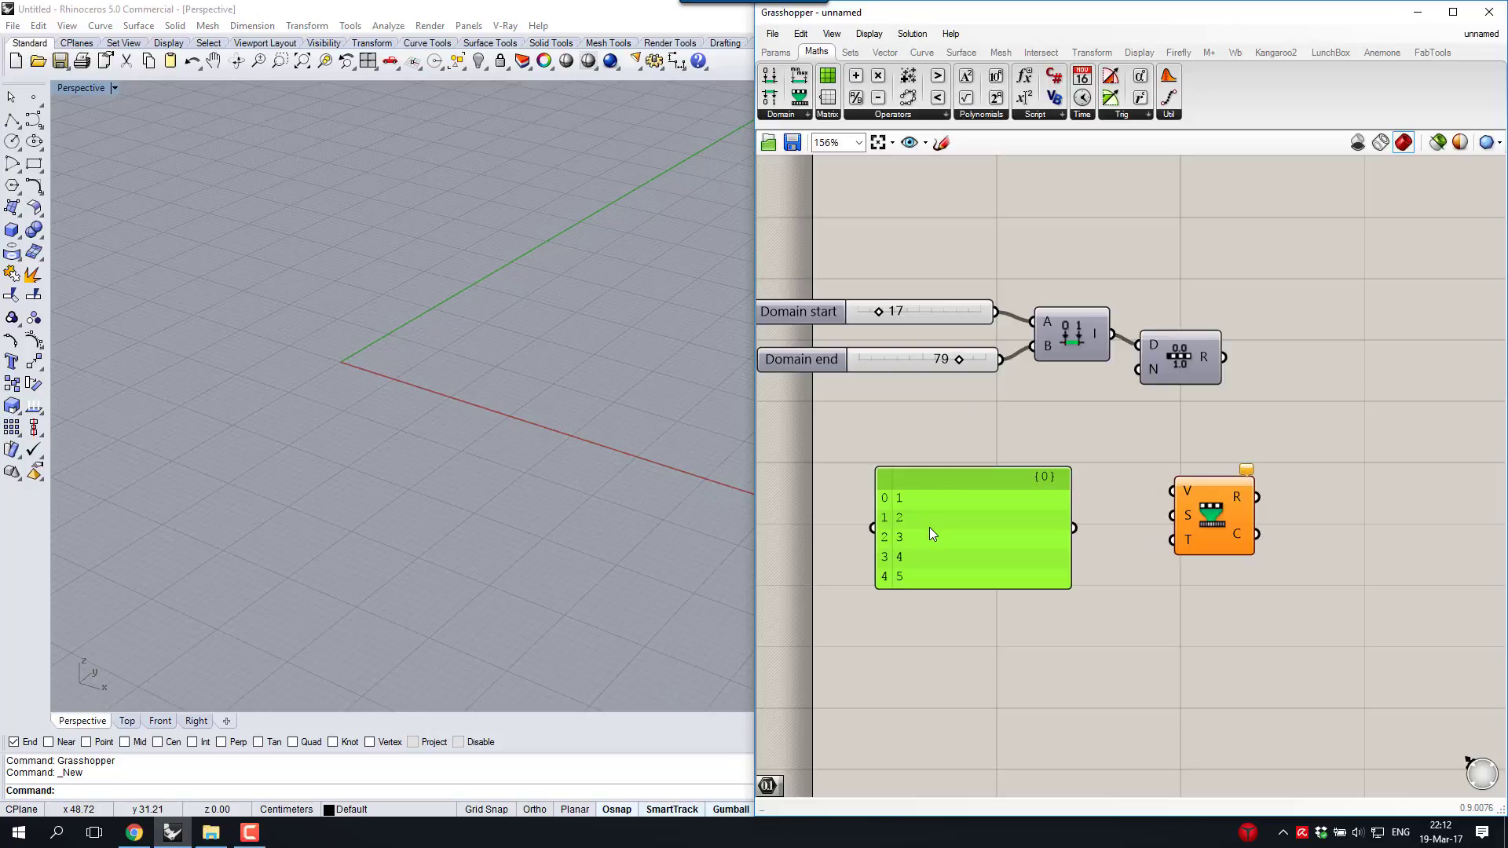
# Connect a new panel to the Remap Numbers R output and feed the number list panel into its V input
pyautogui.click(775, 55)
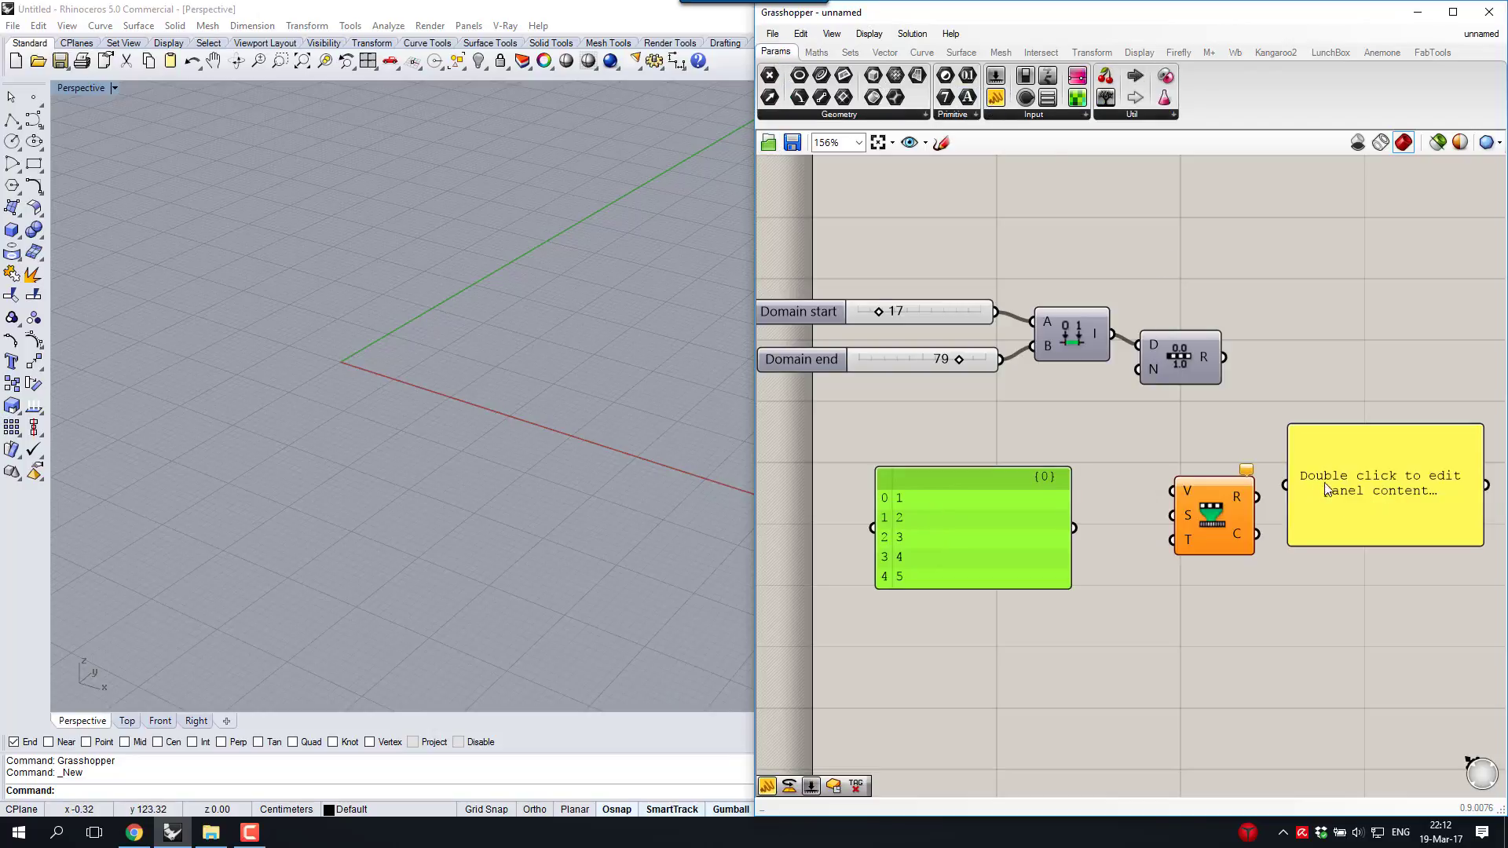
pyautogui.moveTo(1327, 489); pyautogui.dragTo(1294, 503)
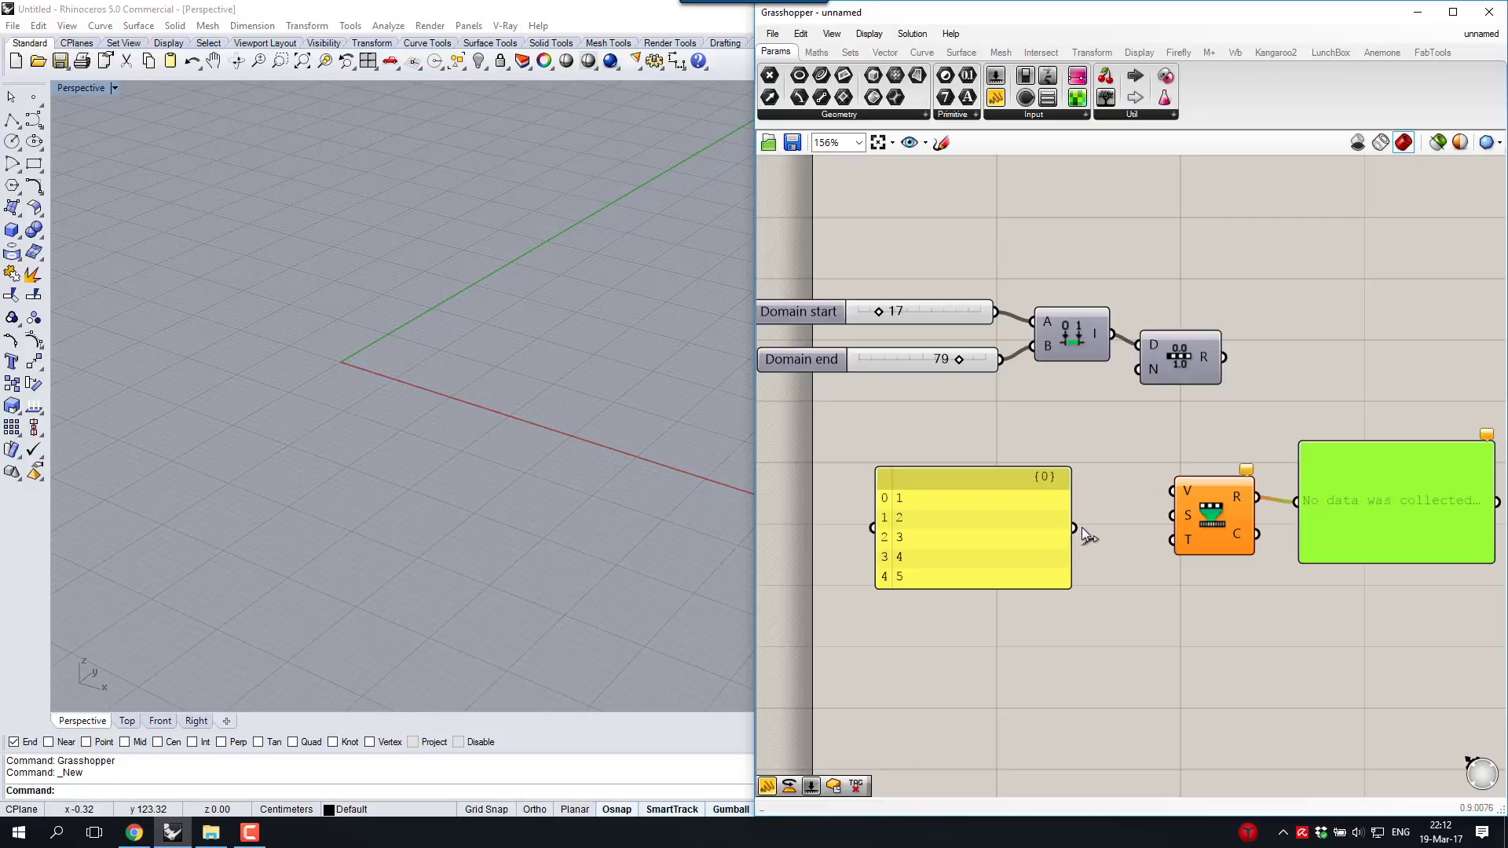
pyautogui.moveTo(1081, 528); pyautogui.dragTo(1171, 490)
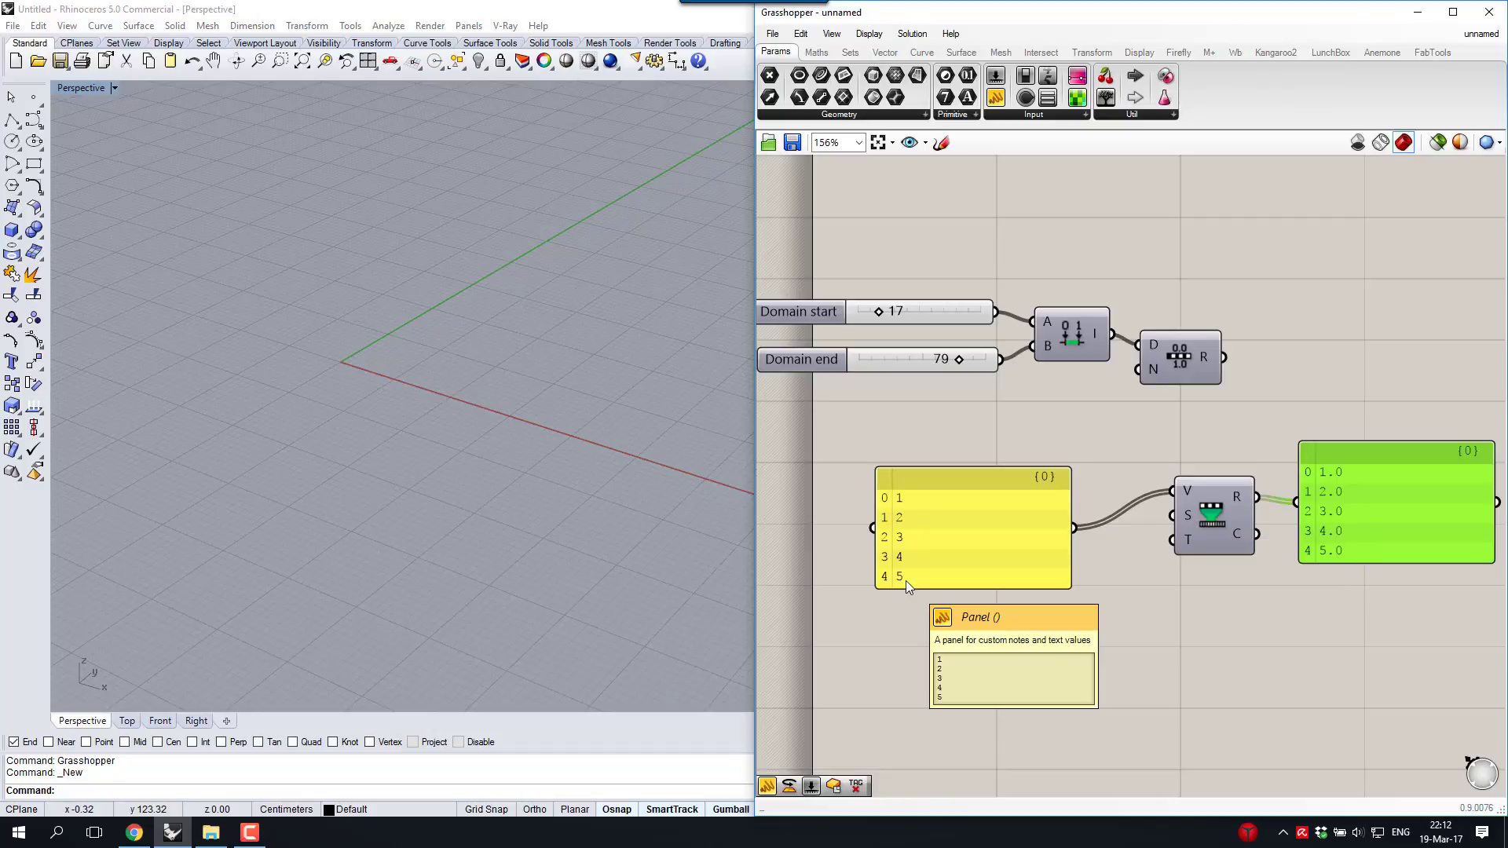
# Place a Bounds component below the number list panel and feed the list into its N input
pyautogui.moveTo(906, 581); pyautogui.dragTo(917, 545)
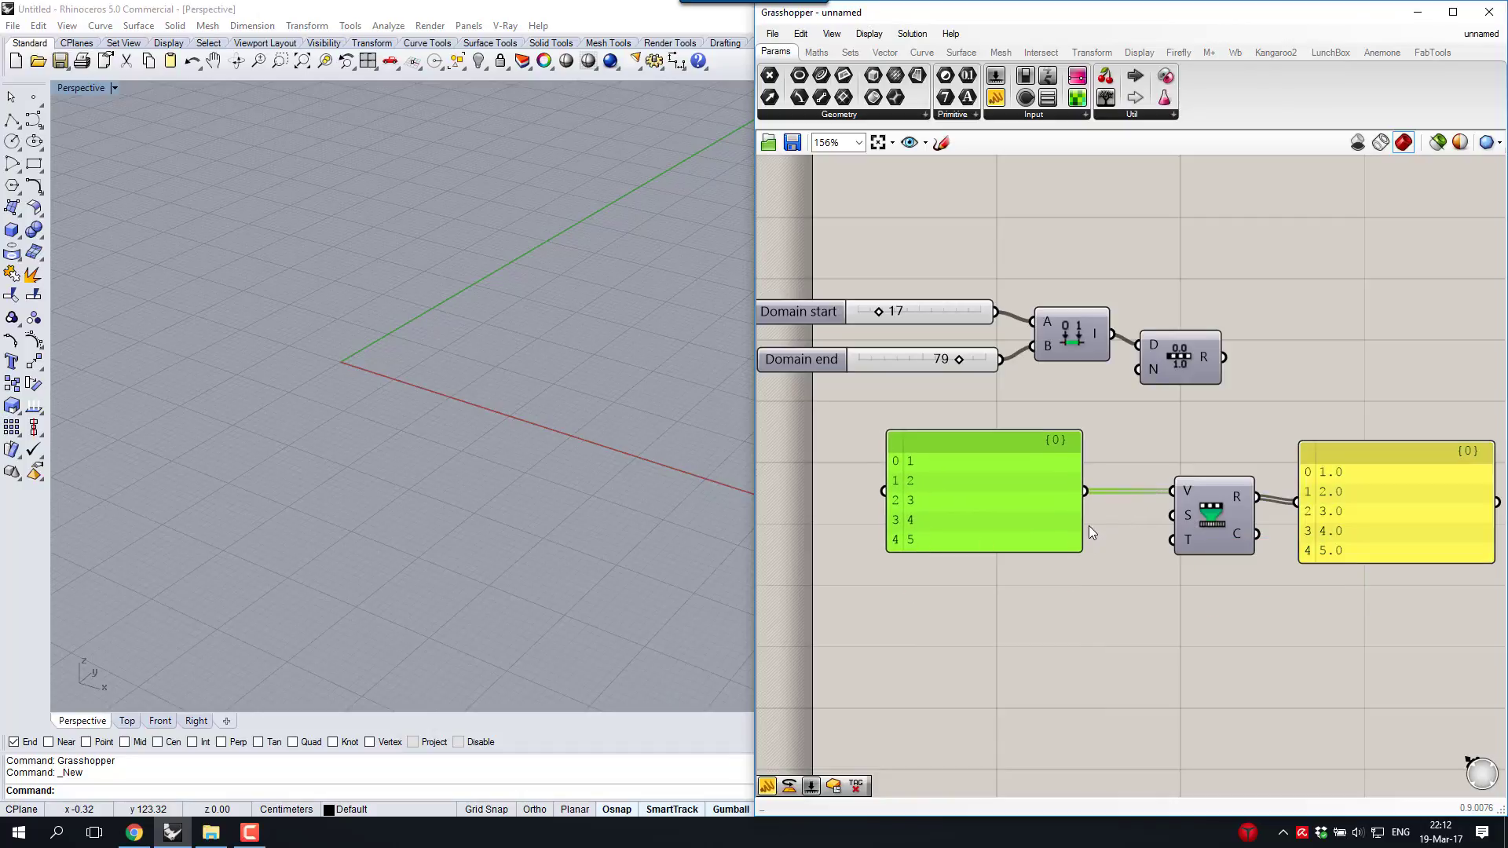
pyautogui.click(1140, 442)
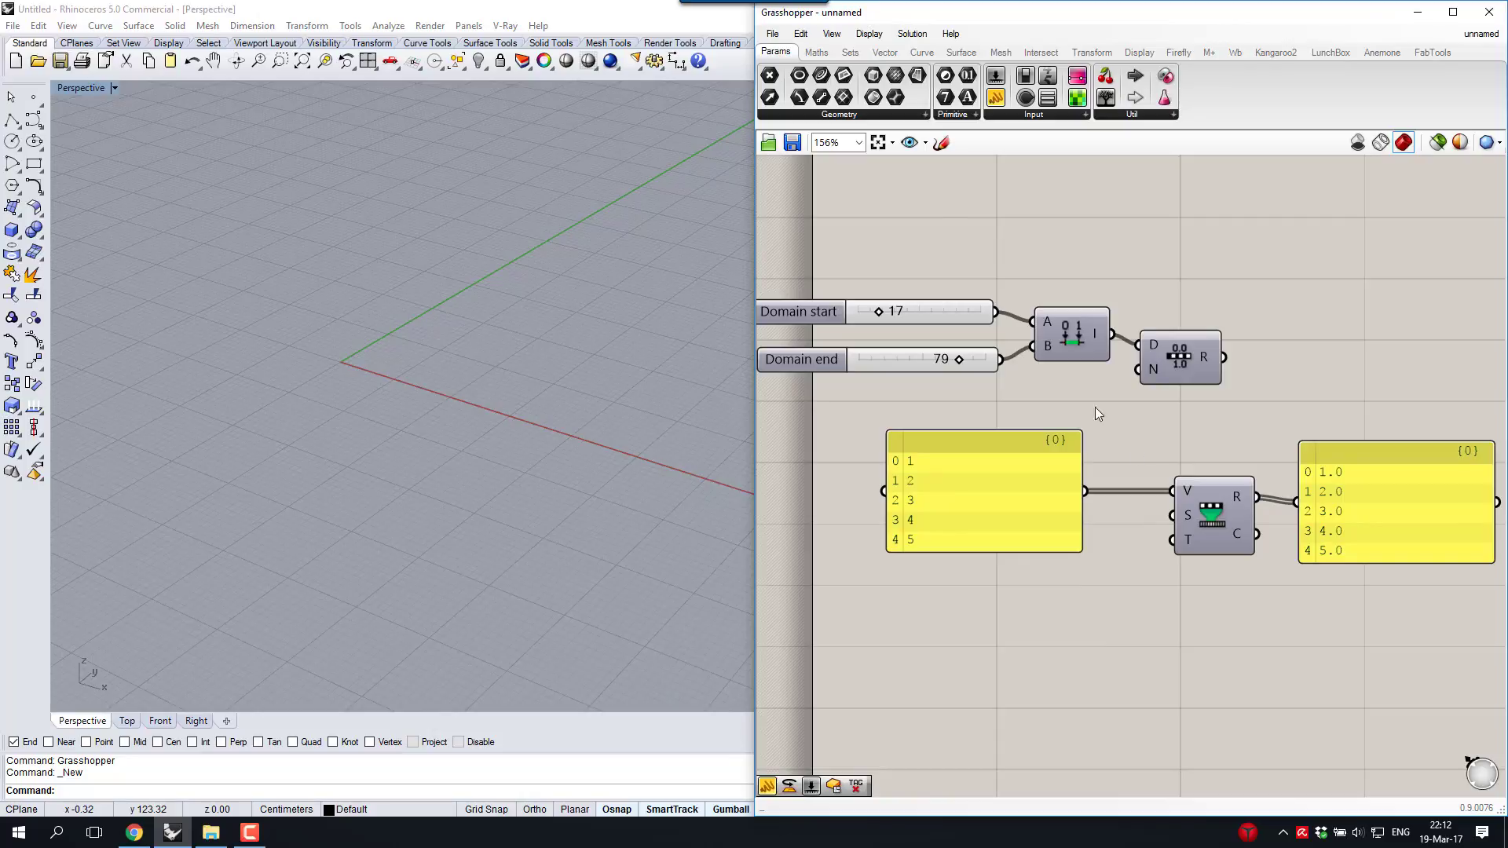
pyautogui.click(816, 52)
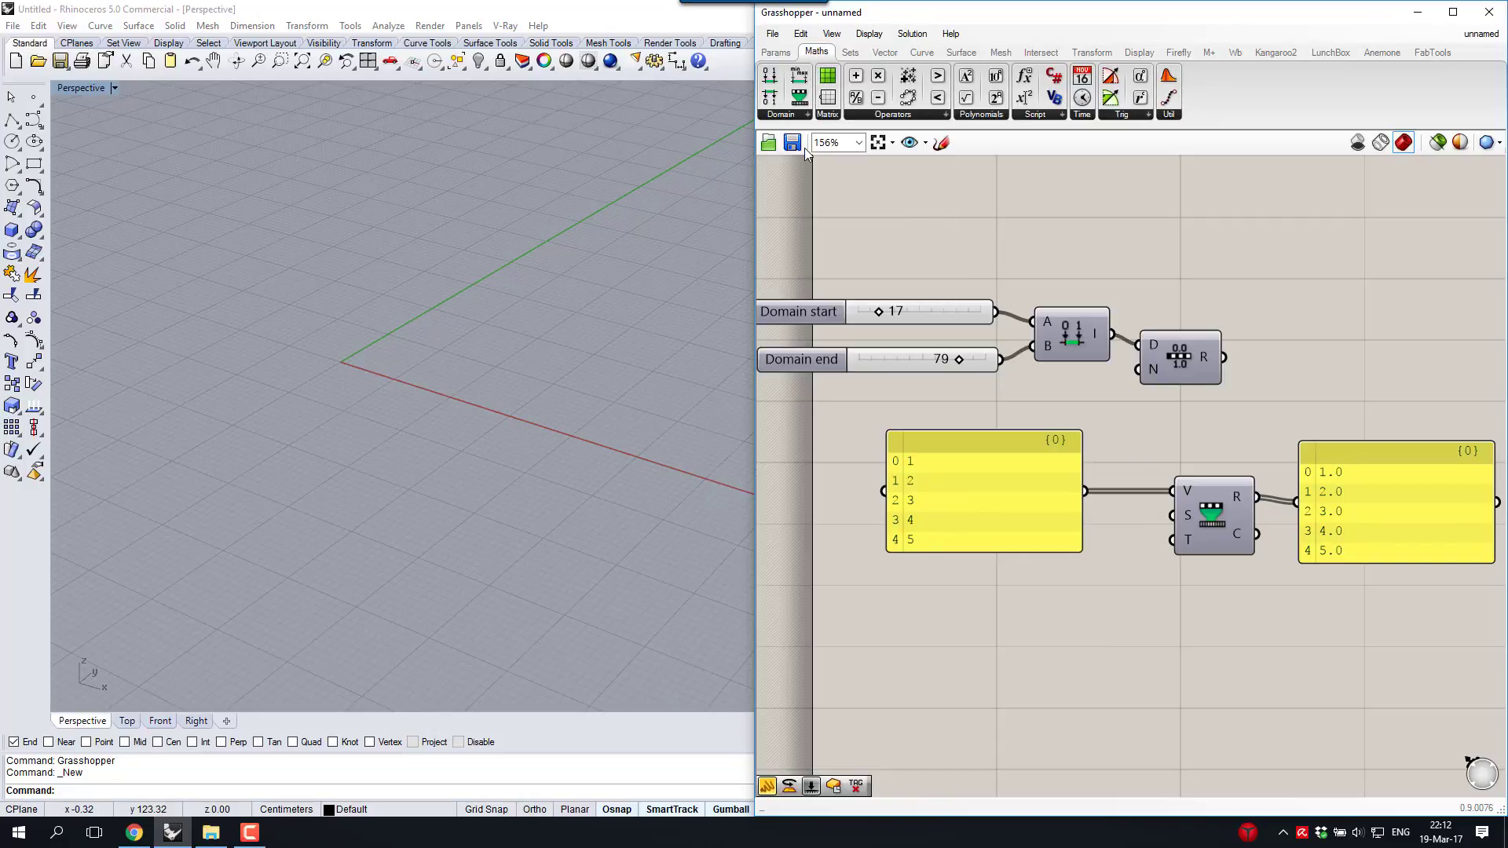
pyautogui.moveTo(799, 76); pyautogui.dragTo(1036, 631)
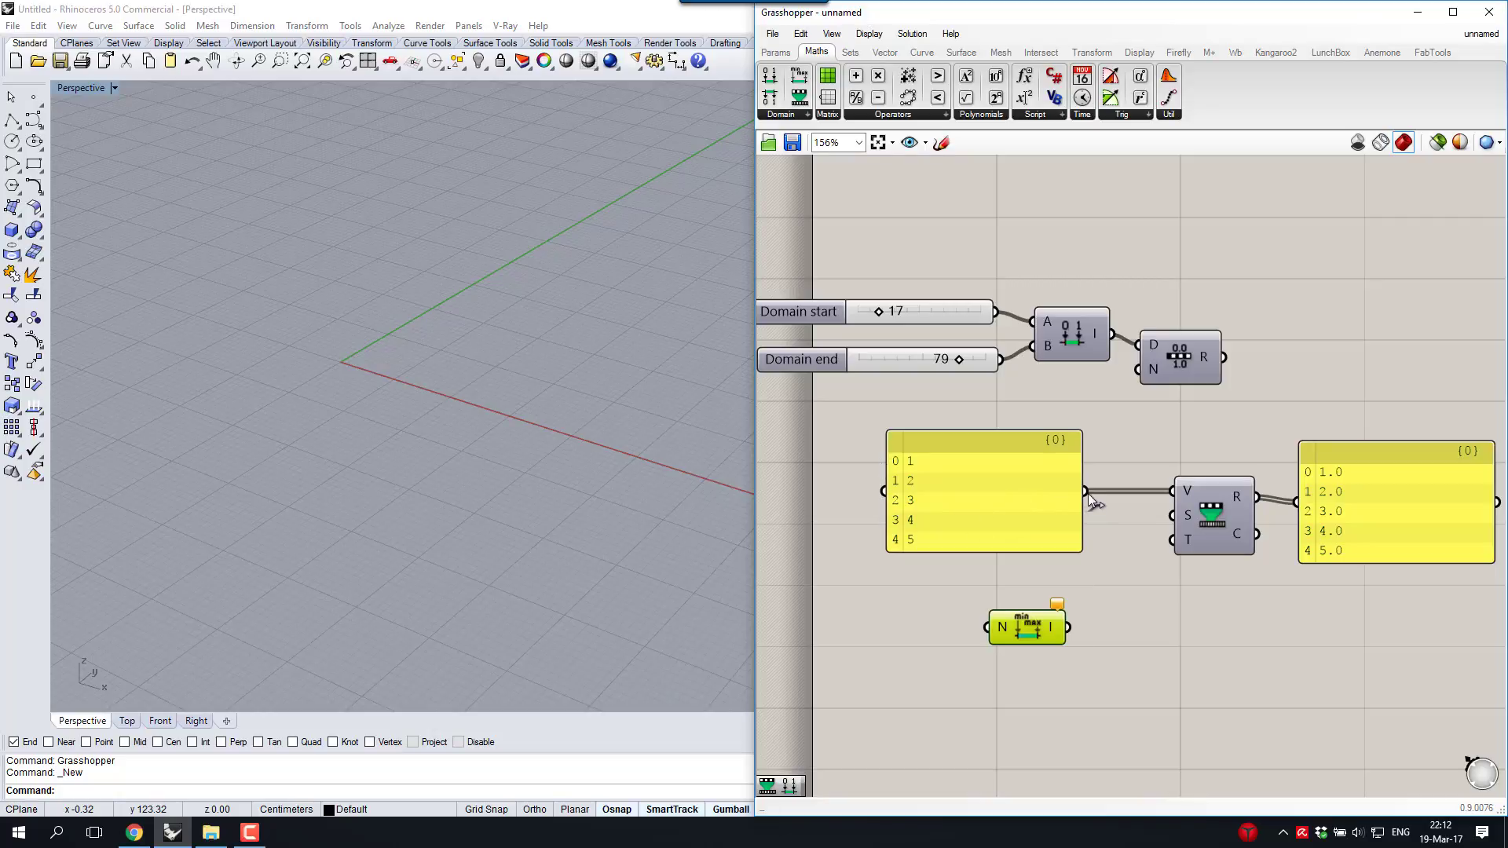
pyautogui.moveTo(1087, 493); pyautogui.dragTo(1016, 641)
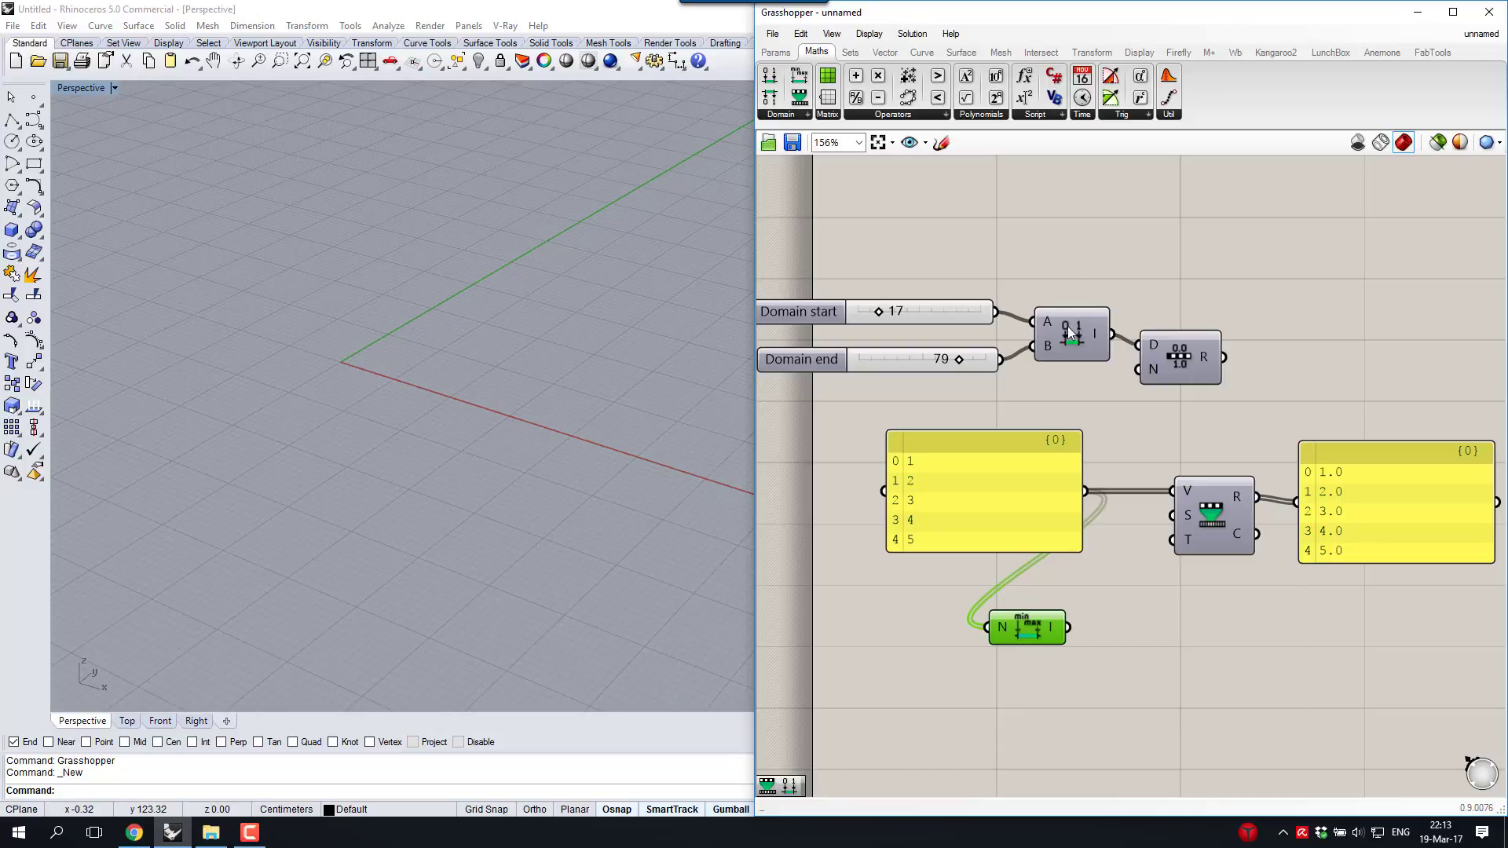
# Duplicate the remap result panel, connect the copy to the Bounds I output and position it beside the Bounds component
pyautogui.click(993, 530)
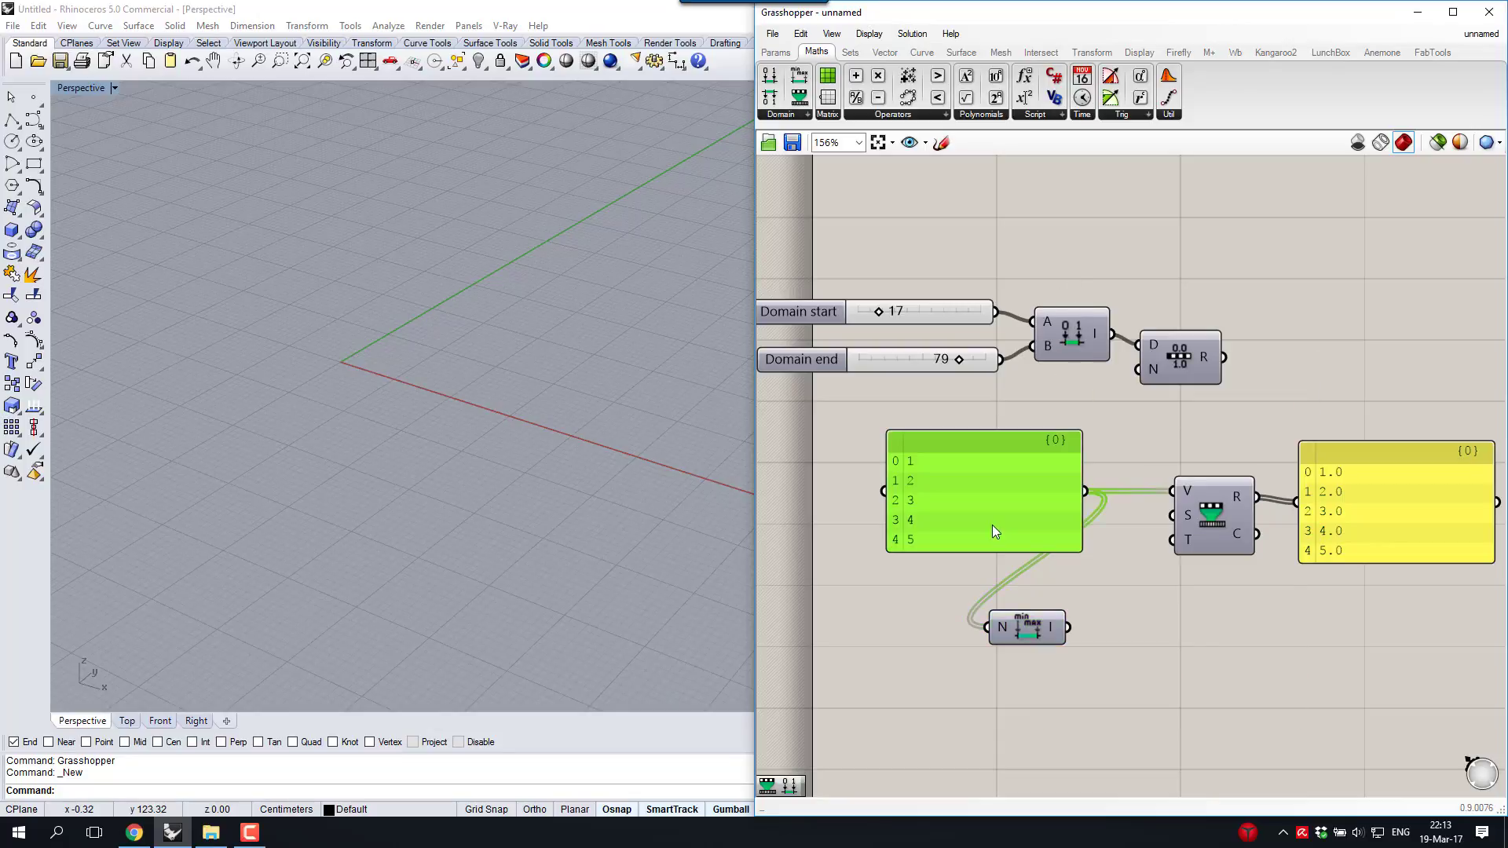
pyautogui.click(1333, 475)
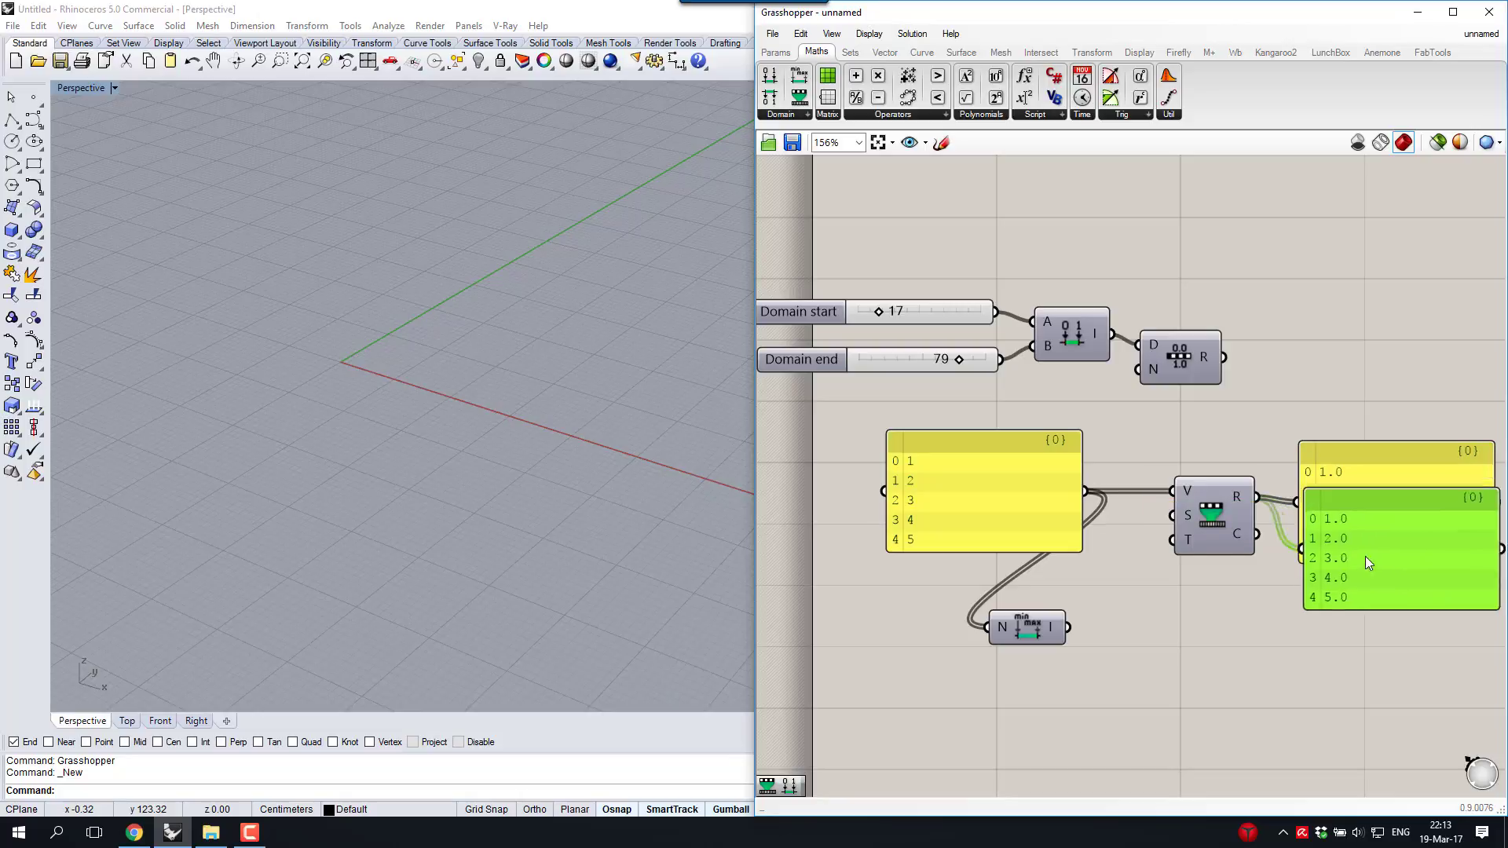
pyautogui.hotkey('ctrl', 'c')
pyautogui.hotkey('ctrl', 'v')
pyautogui.moveTo(1114, 630); pyautogui.dragTo(1177, 640)
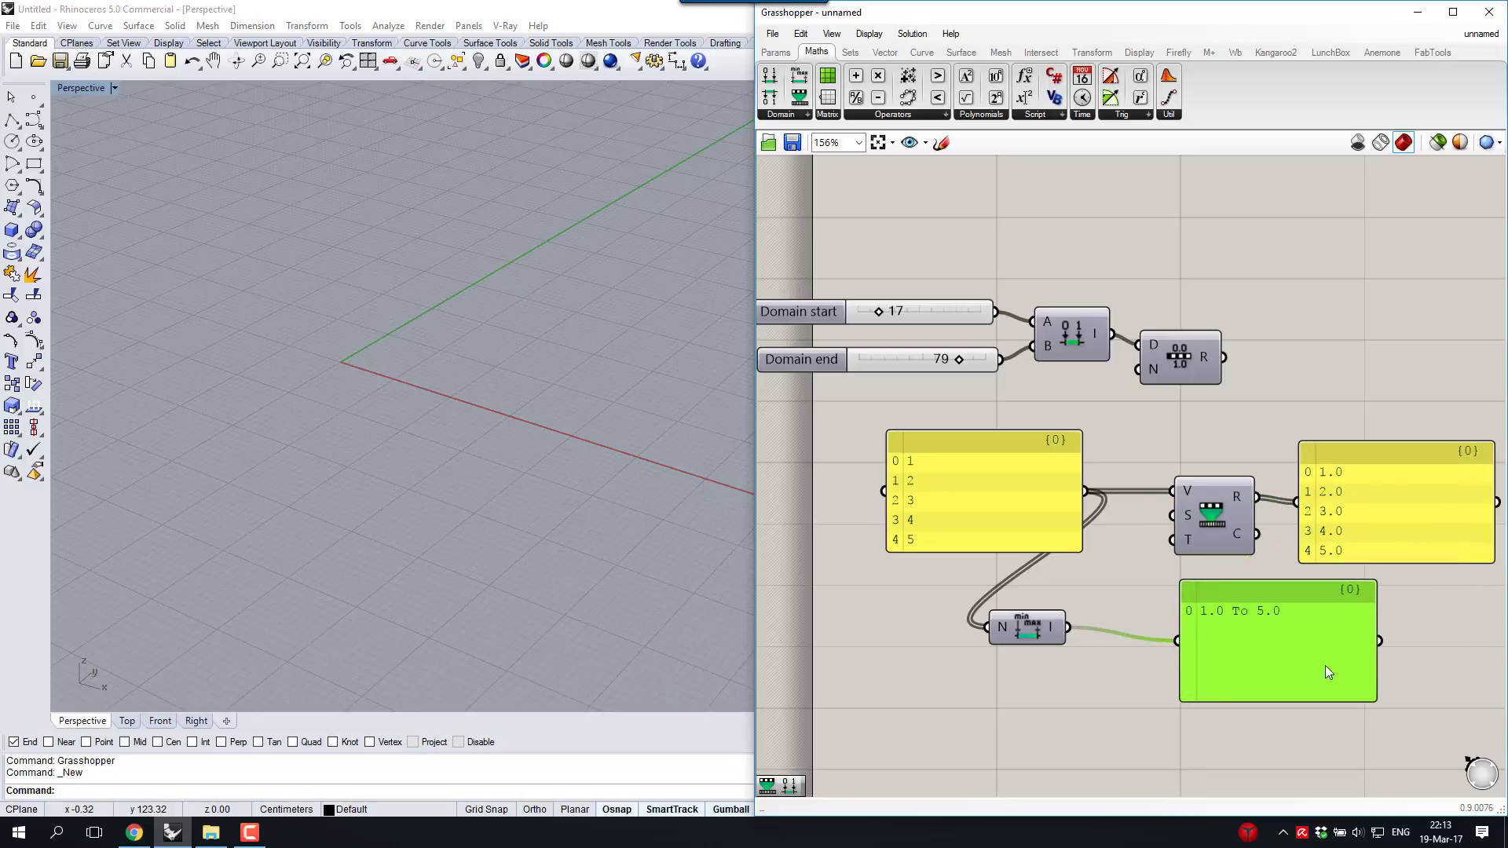
pyautogui.moveTo(1326, 666); pyautogui.dragTo(1156, 601)
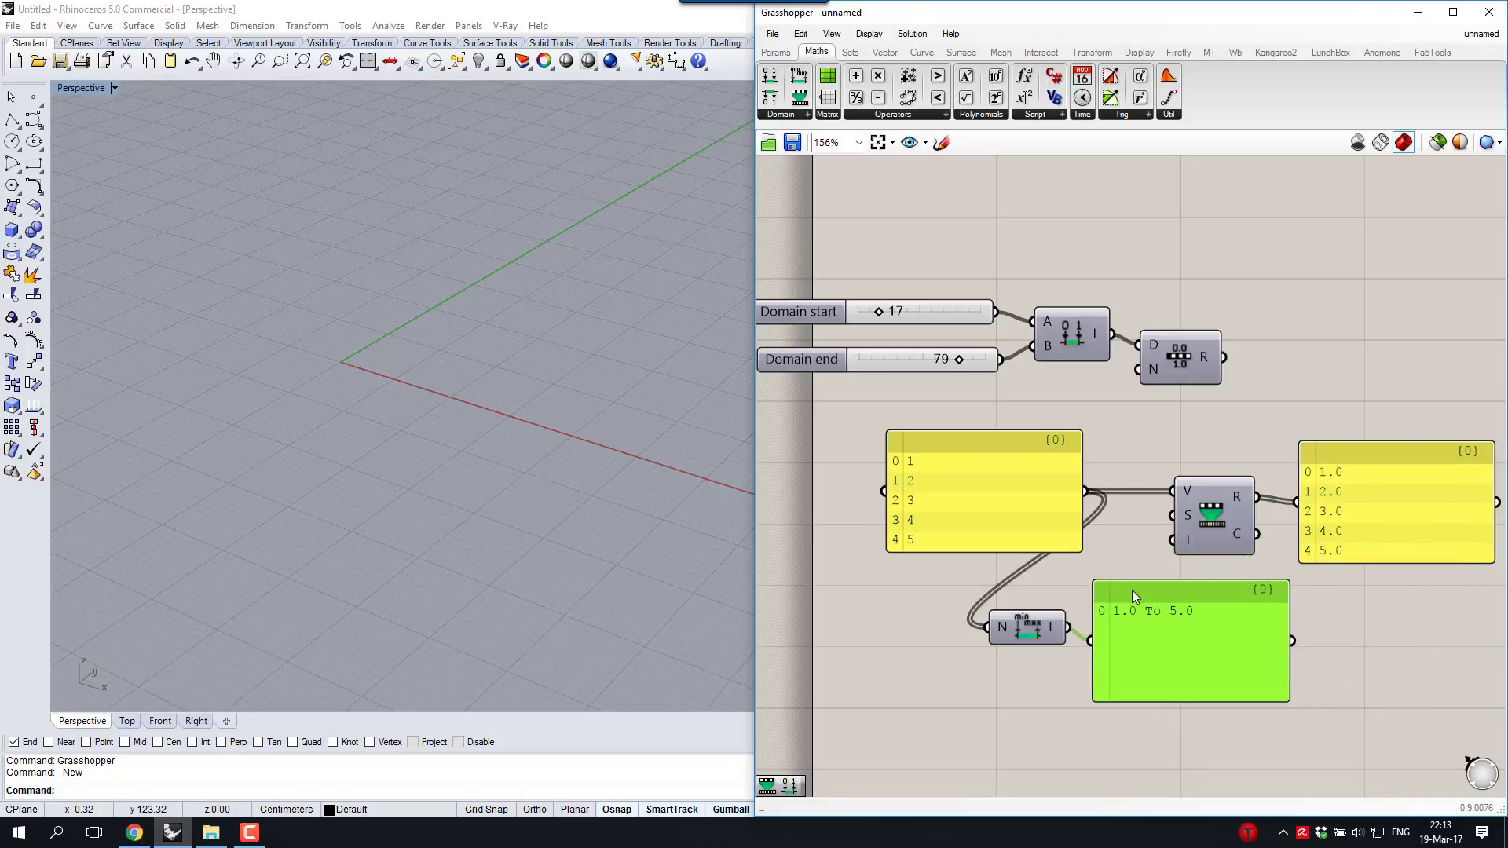
# Change the last number in the number list panel to 50
pyautogui.doubleClick(912, 531)
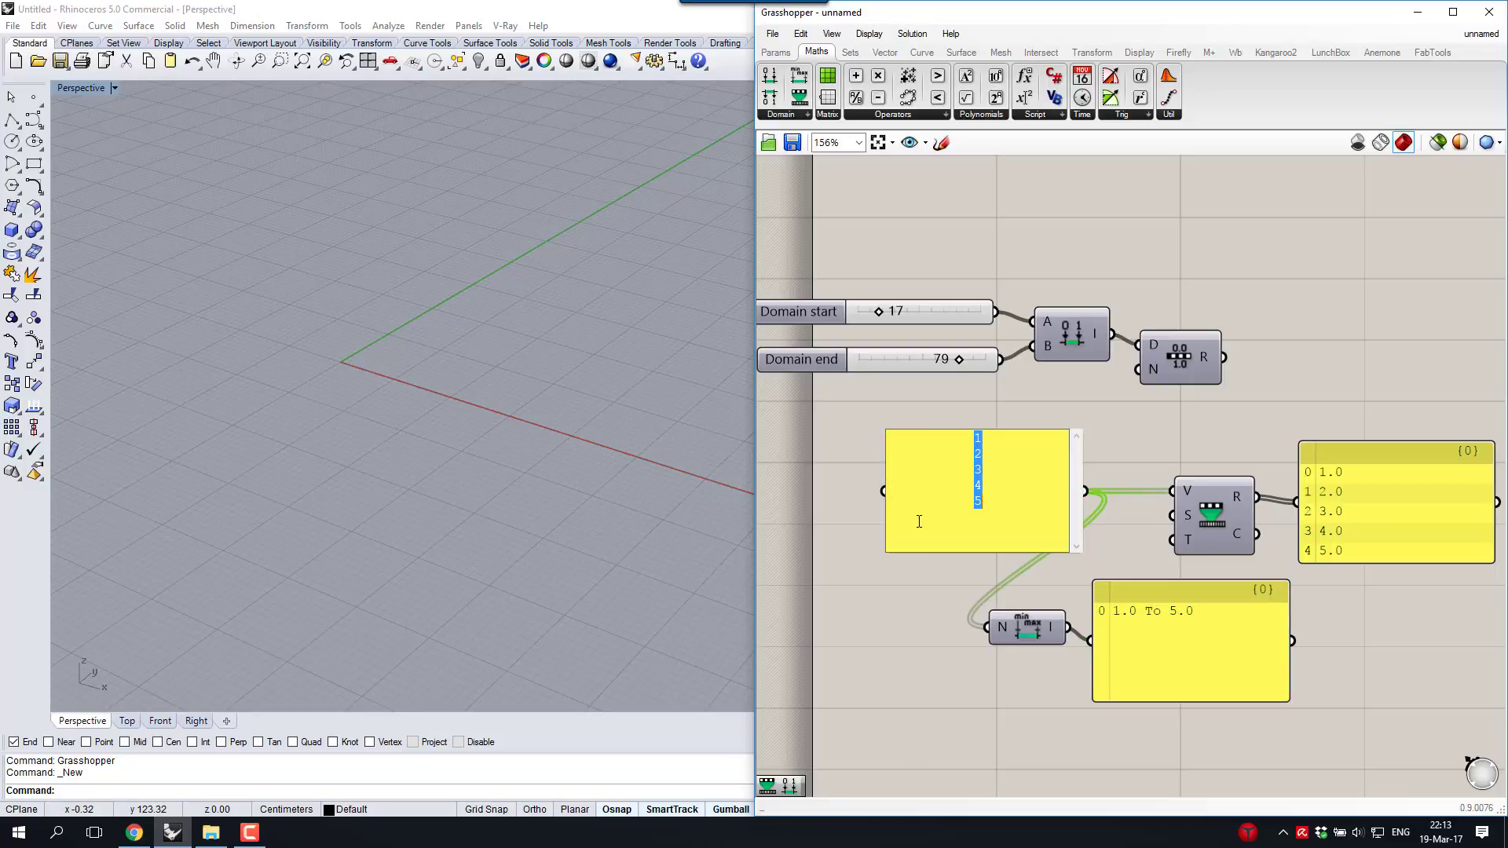
pyautogui.click(977, 502)
pyautogui.moveTo(975, 503); pyautogui.dragTo(984, 502)
pyautogui.write('50')
pyautogui.click(1132, 416)
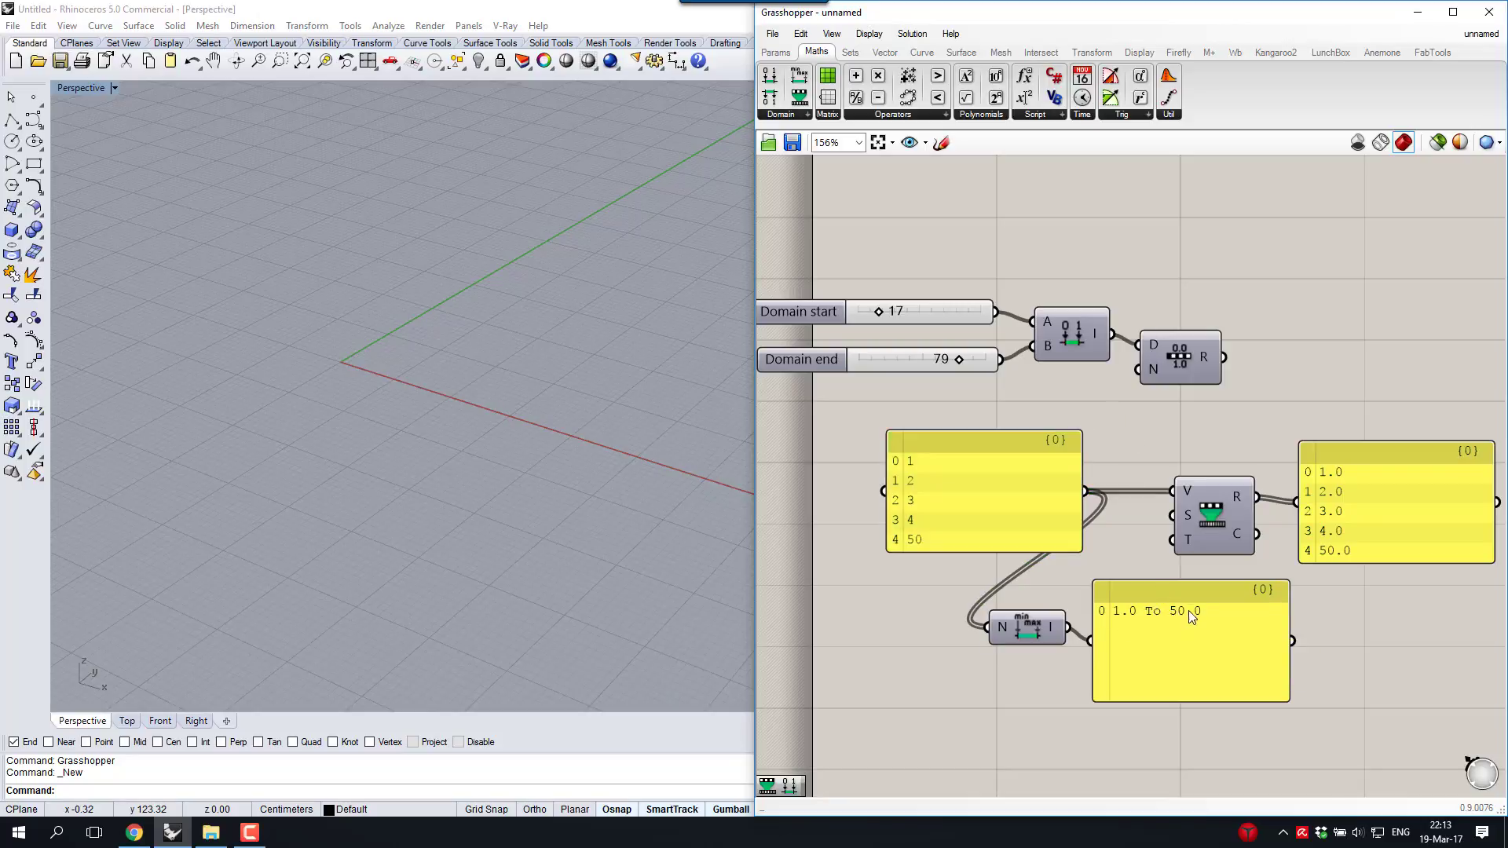
# Change the third number in the list panel to 33 and the first number to 21
pyautogui.doubleClick(921, 501)
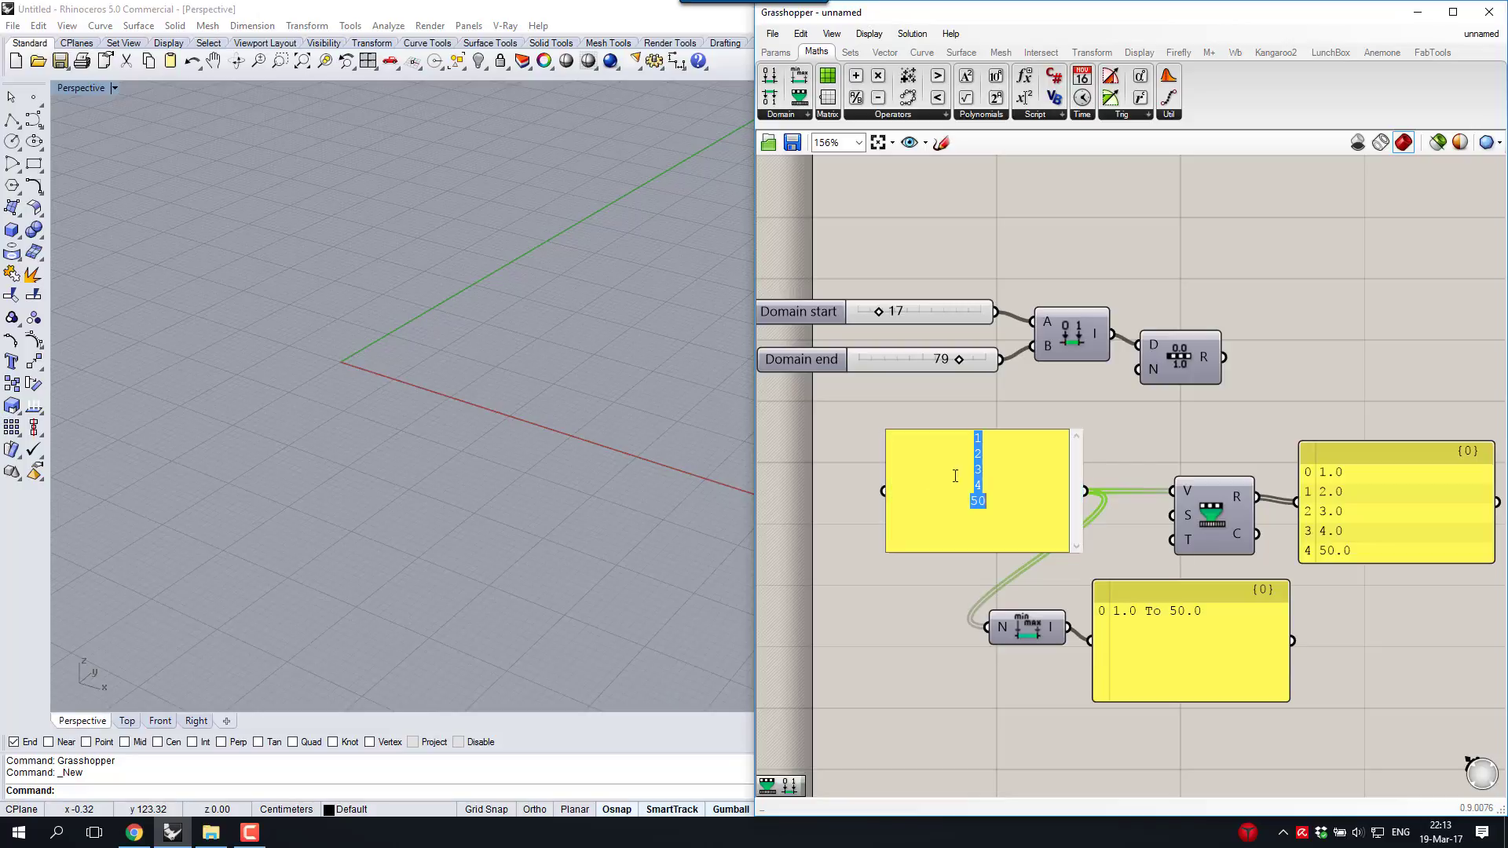
pyautogui.doubleClick(979, 470)
pyautogui.write('33')
pyautogui.click(1038, 407)
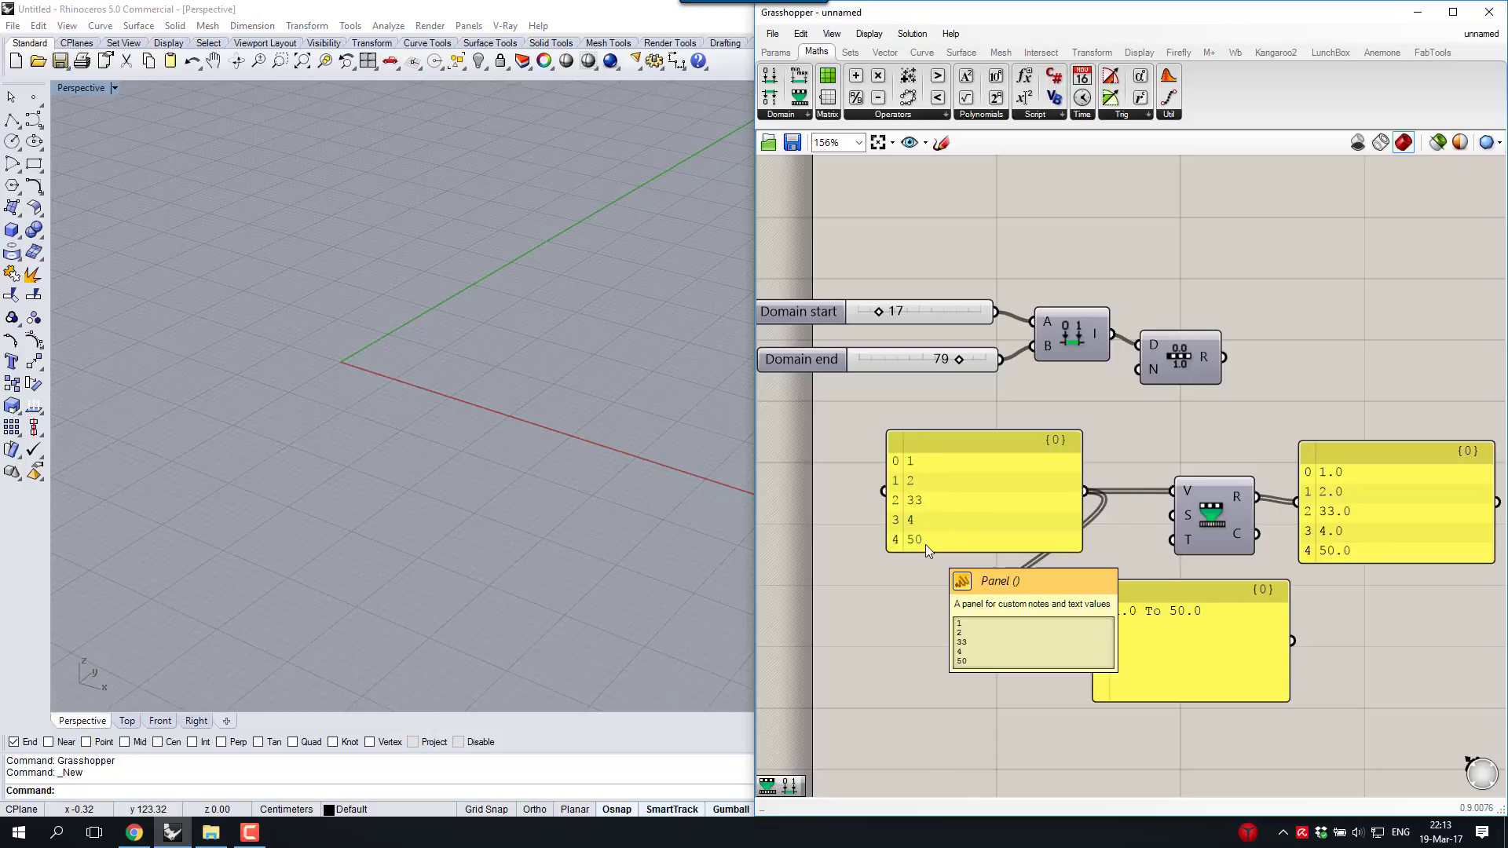
pyautogui.doubleClick(916, 464)
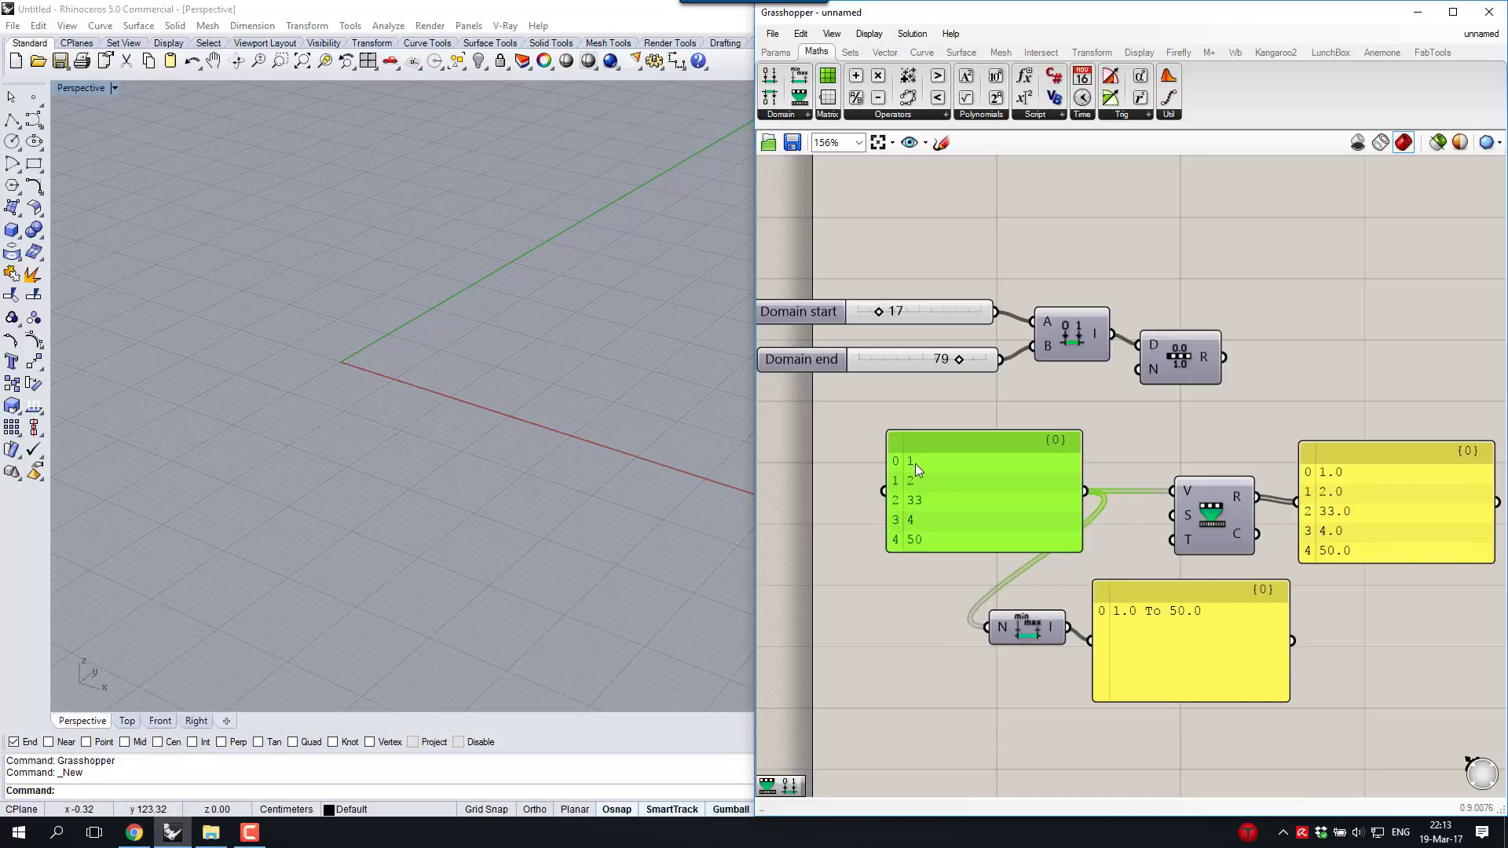
pyautogui.doubleClick(975, 438)
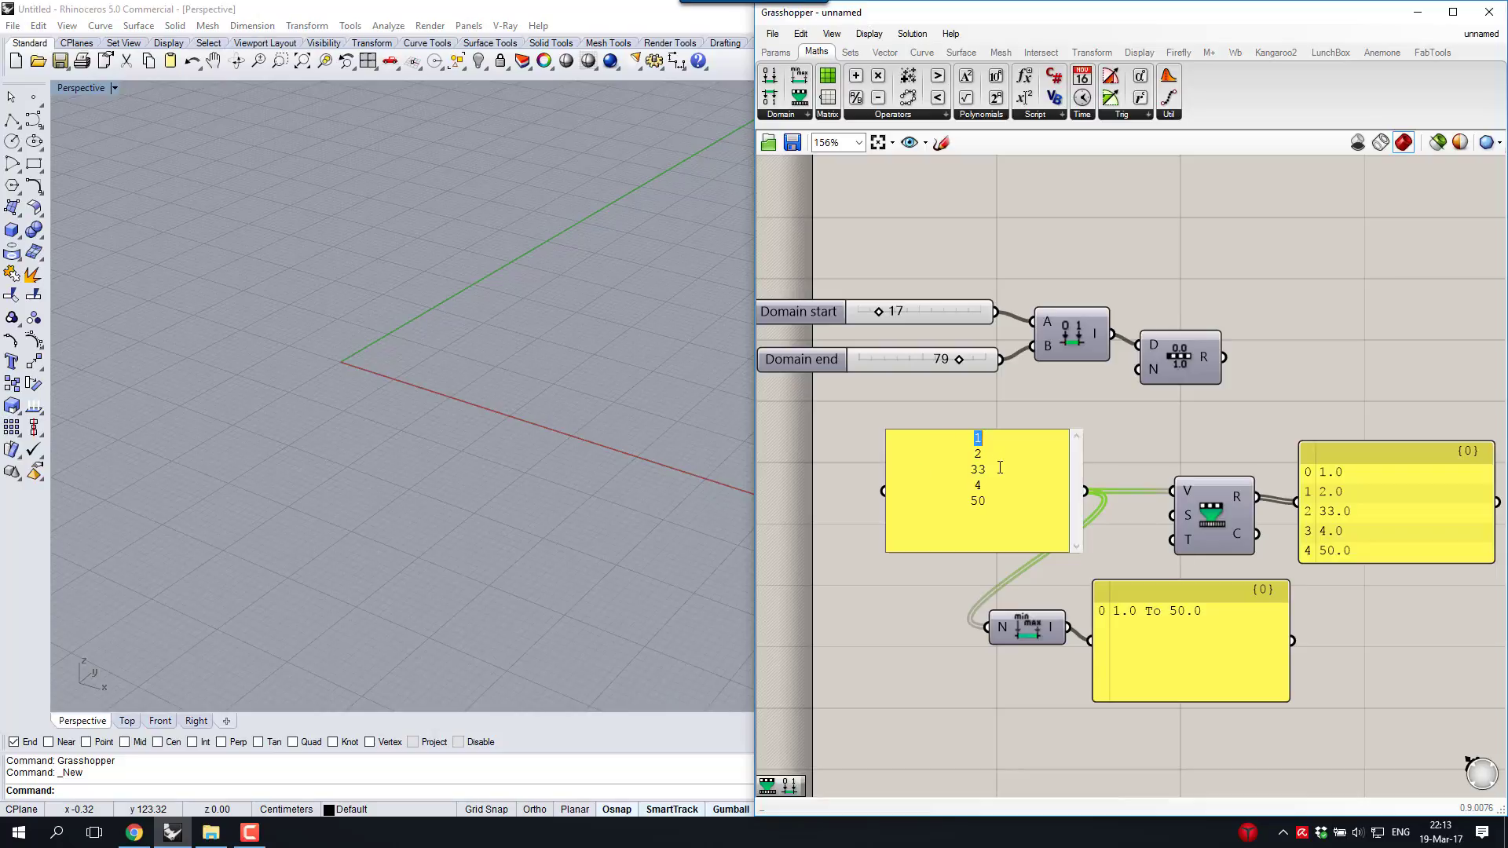
pyautogui.write('21')
pyautogui.click(1078, 394)
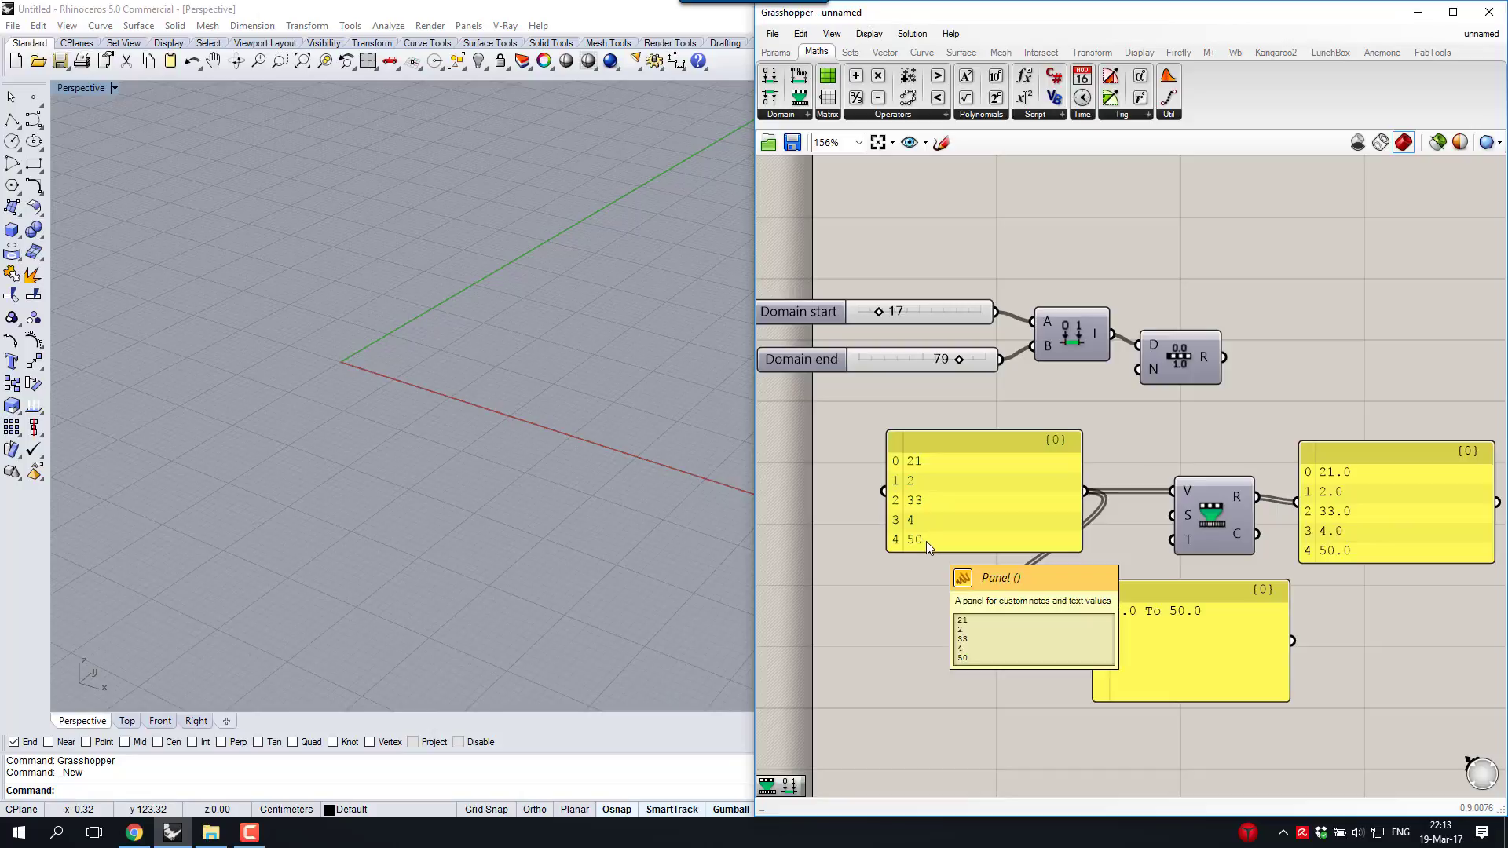
# Replace the whole content of the number list panel with 1, 2, 3, 4 and 5 on separate lines
pyautogui.doubleClick(930, 515)
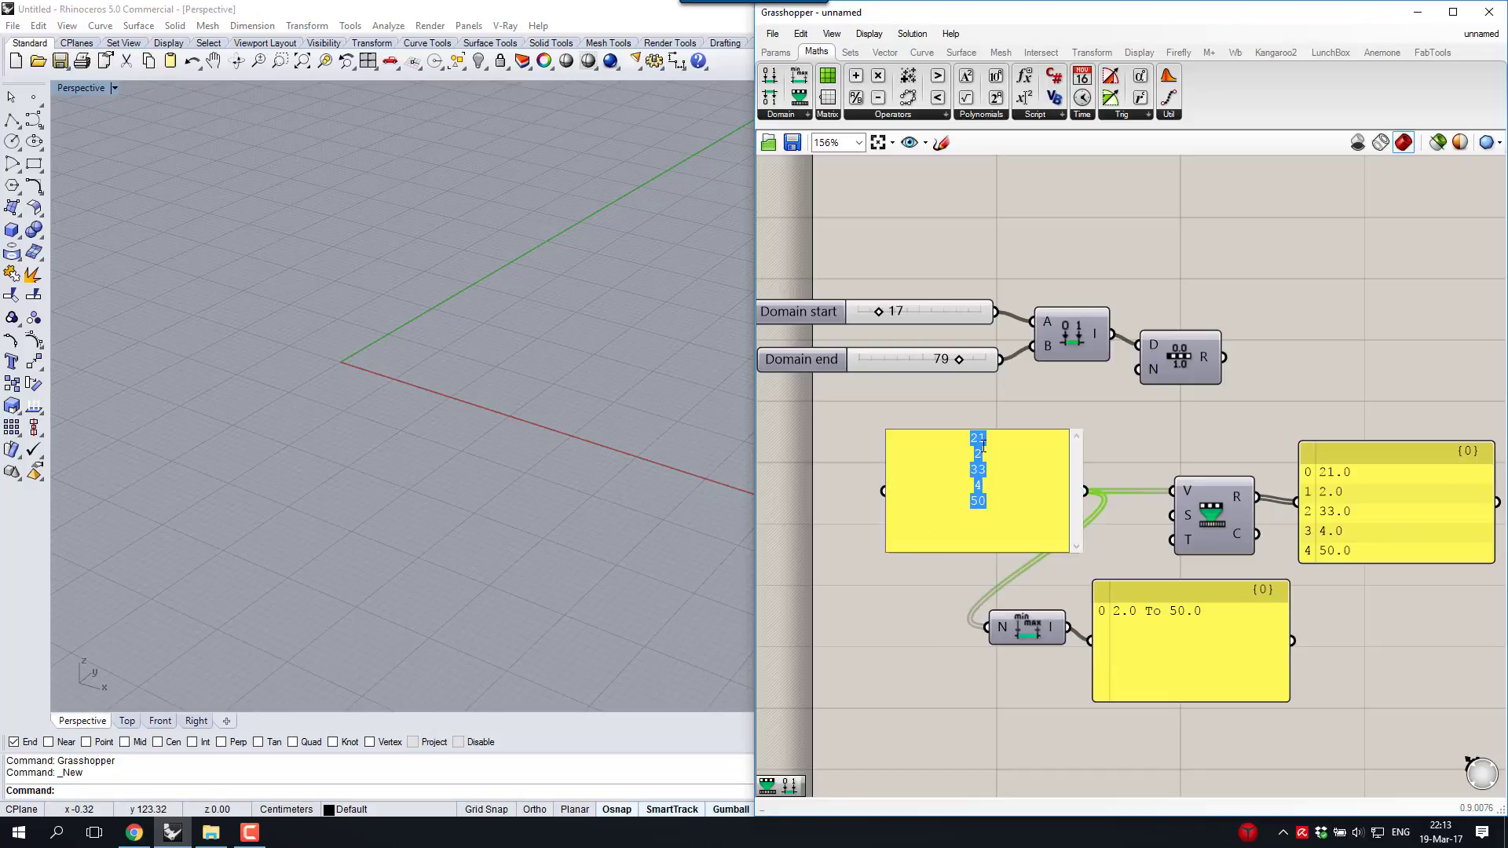
pyautogui.write('1 2 3 4 5')
pyautogui.click(982, 380)
# Feed the Bounds I output into the Remap Numbers S input, fitting Bounds between list and remap, and delete the bounds panel
pyautogui.click(1144, 677)
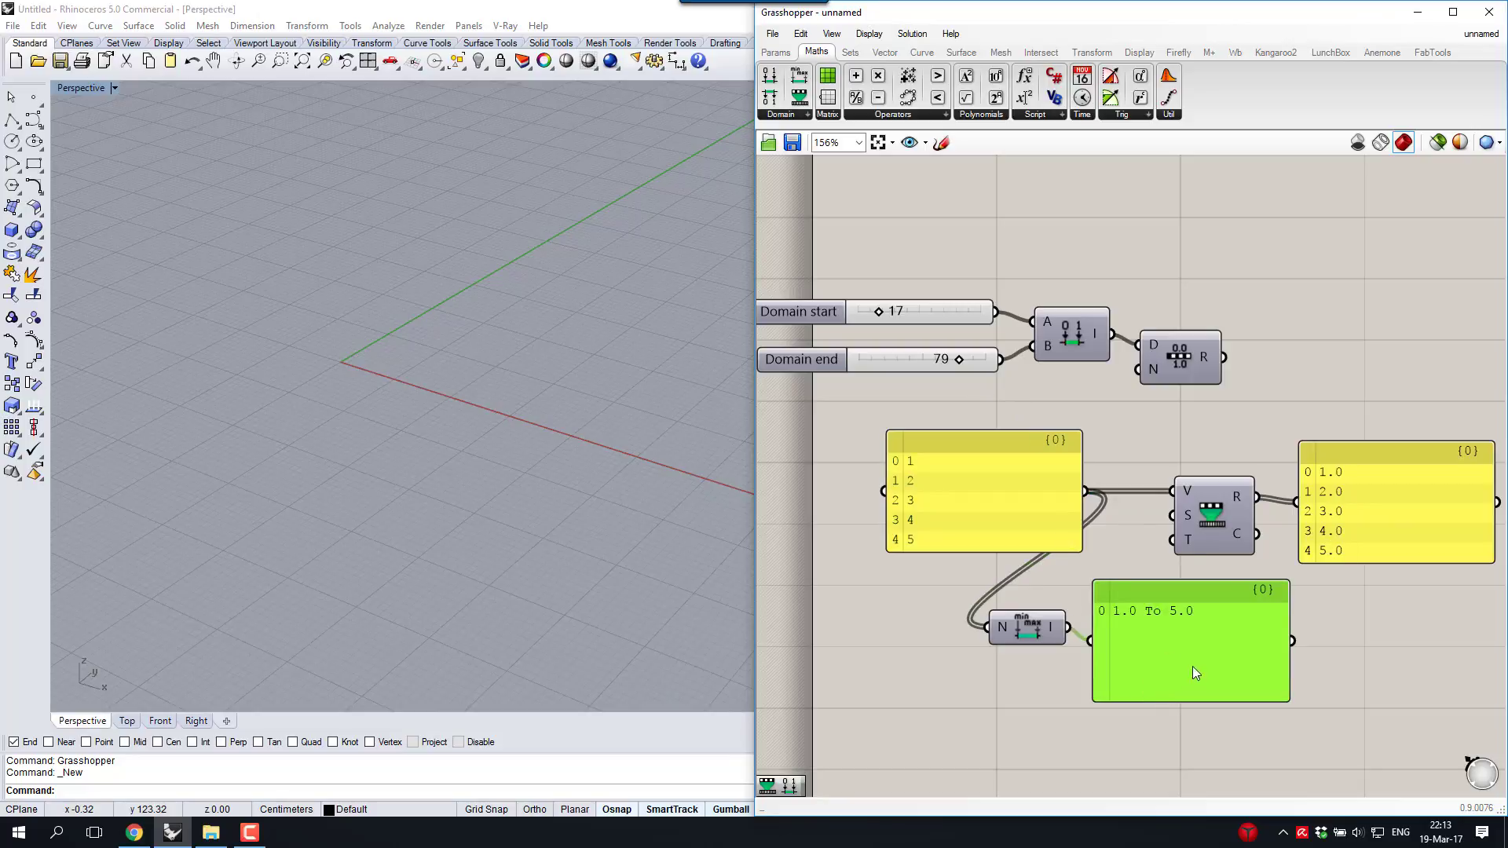
pyautogui.moveTo(1192, 672); pyautogui.dragTo(1213, 682)
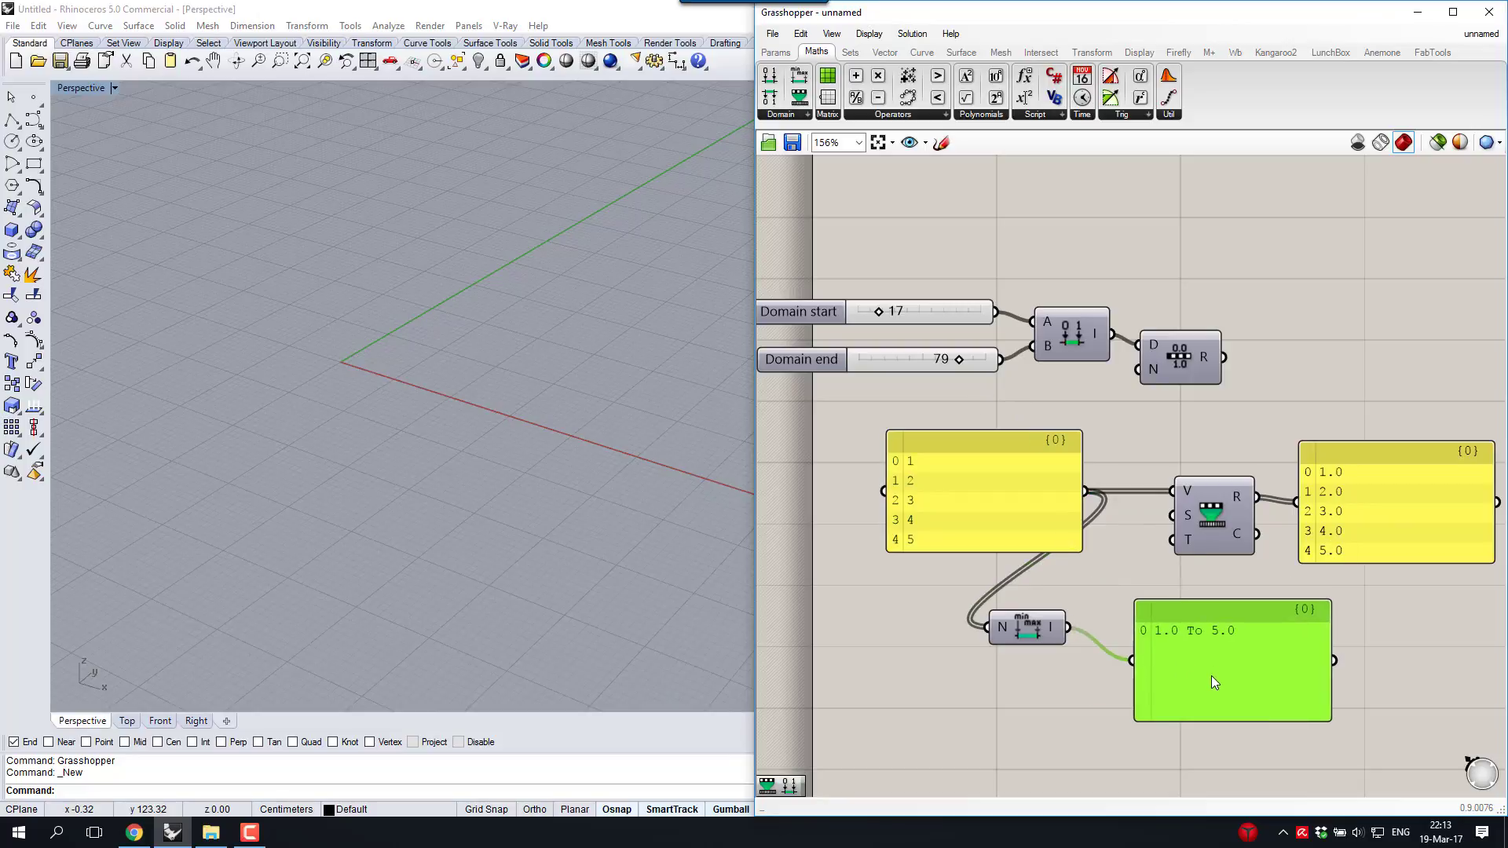
pyautogui.click(1027, 628)
pyautogui.moveTo(1018, 520); pyautogui.dragTo(981, 514)
pyautogui.moveTo(1068, 628); pyautogui.dragTo(1172, 516)
pyautogui.moveTo(1044, 633); pyautogui.dragTo(1123, 518)
pyautogui.moveTo(1208, 633); pyautogui.dragTo(1185, 661)
pyautogui.press('Delete')
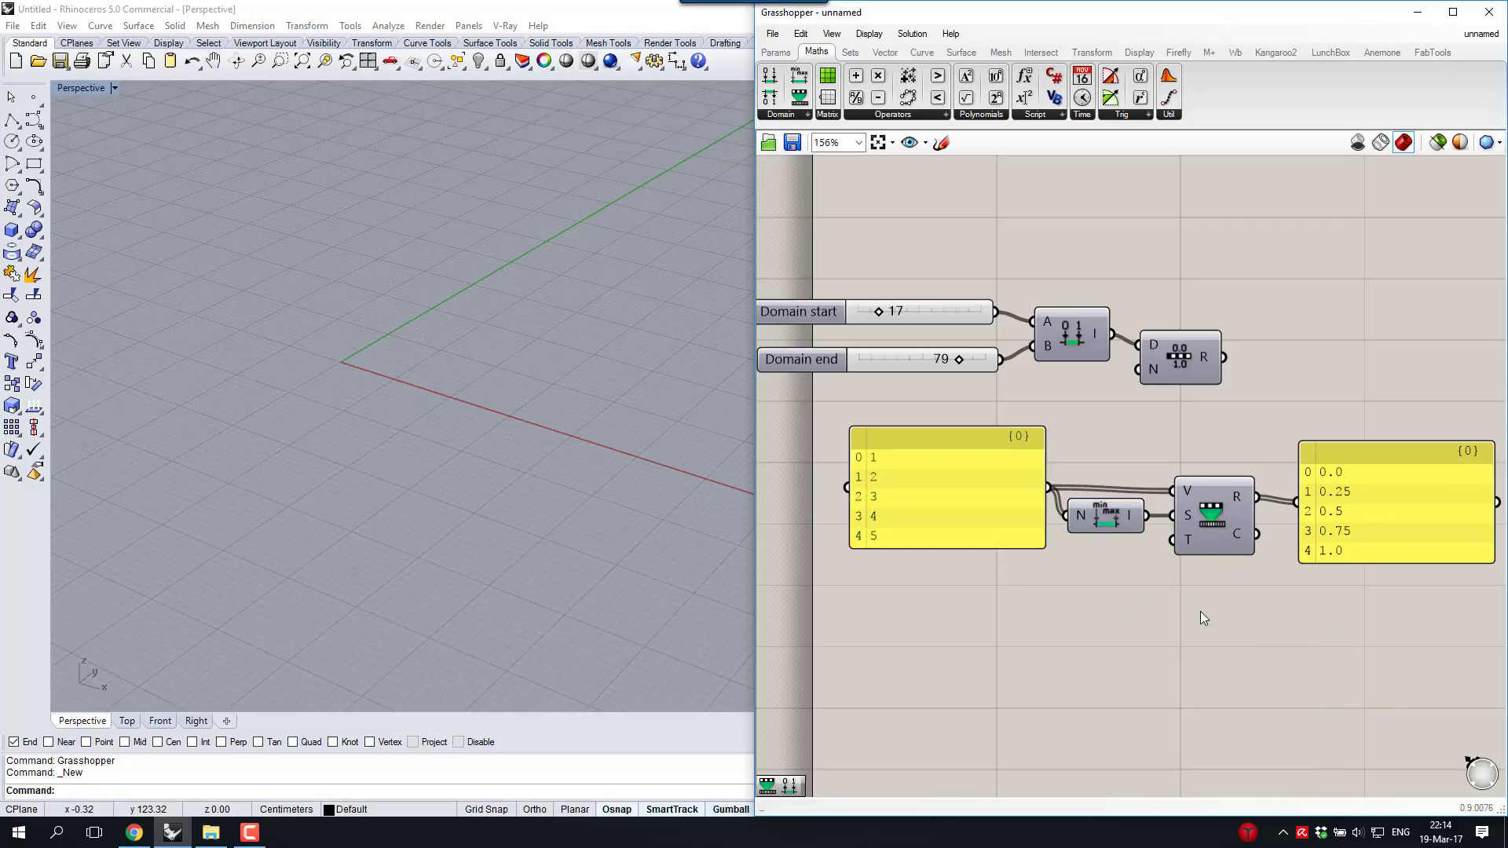
# Move both domain sliders and the Construct Domain component together below the number list panel
pyautogui.moveTo(1189, 534)
pyautogui.moveTo(1107, 272); pyautogui.dragTo(924, 392)
pyautogui.moveTo(1057, 333); pyautogui.dragTo(1049, 667)
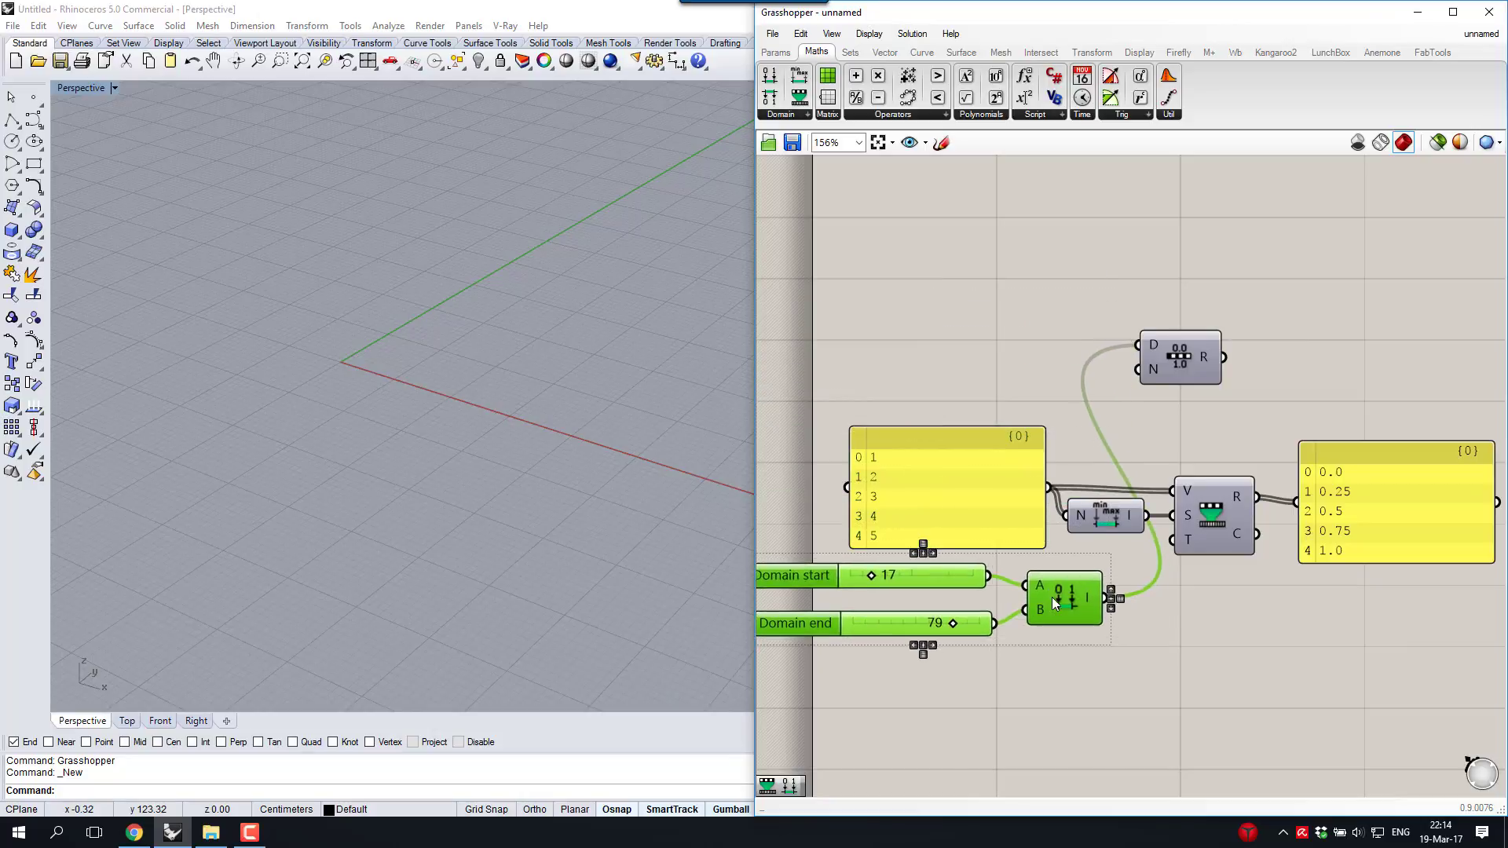
# Feed the Construct Domain output into the Remap Numbers T input and delete the Range component
pyautogui.click(1118, 596)
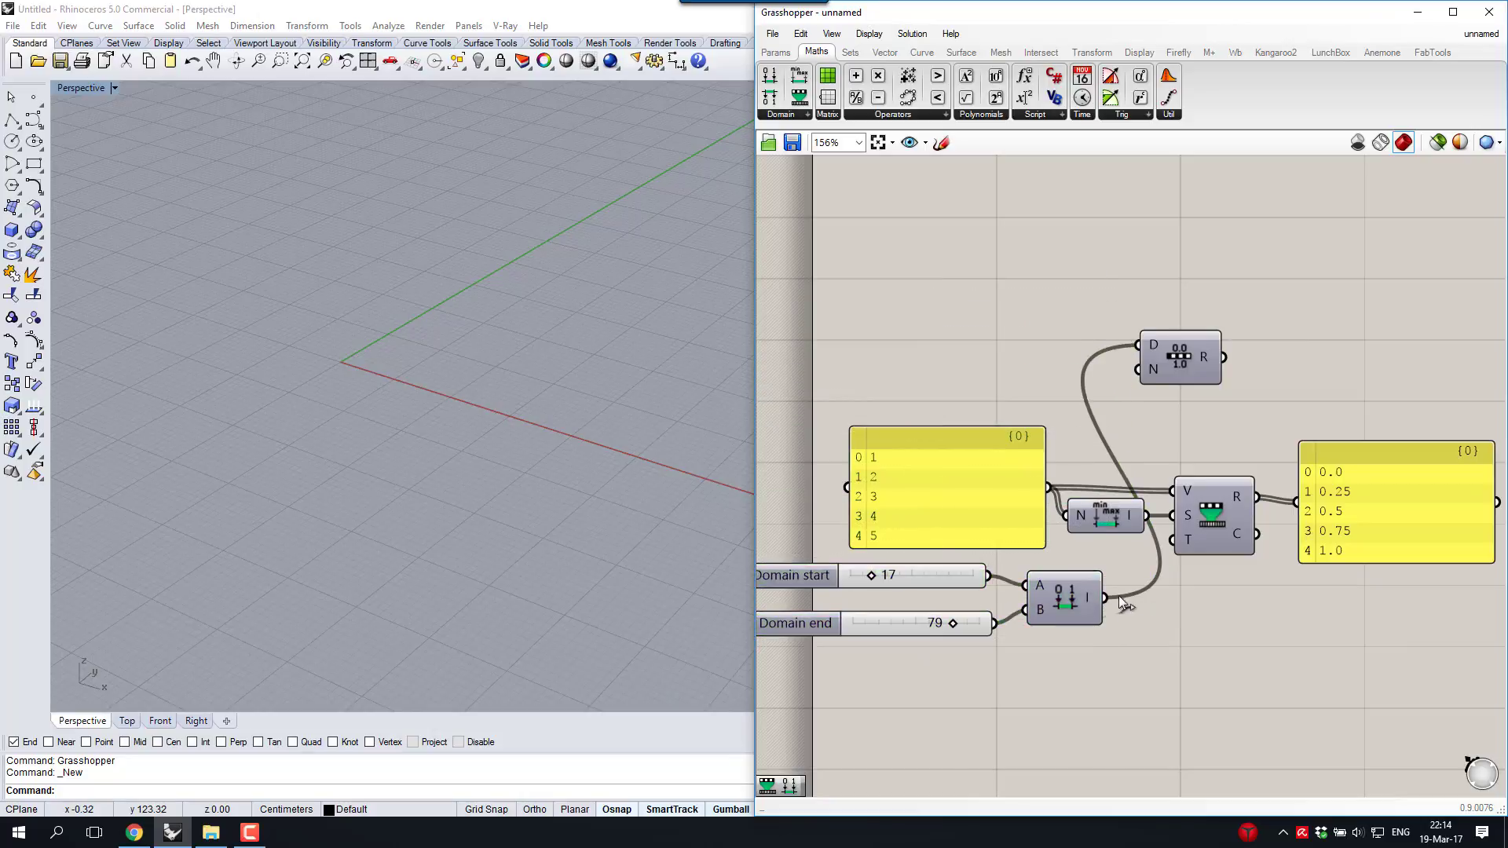
pyautogui.click(1174, 369)
pyautogui.press('Delete')
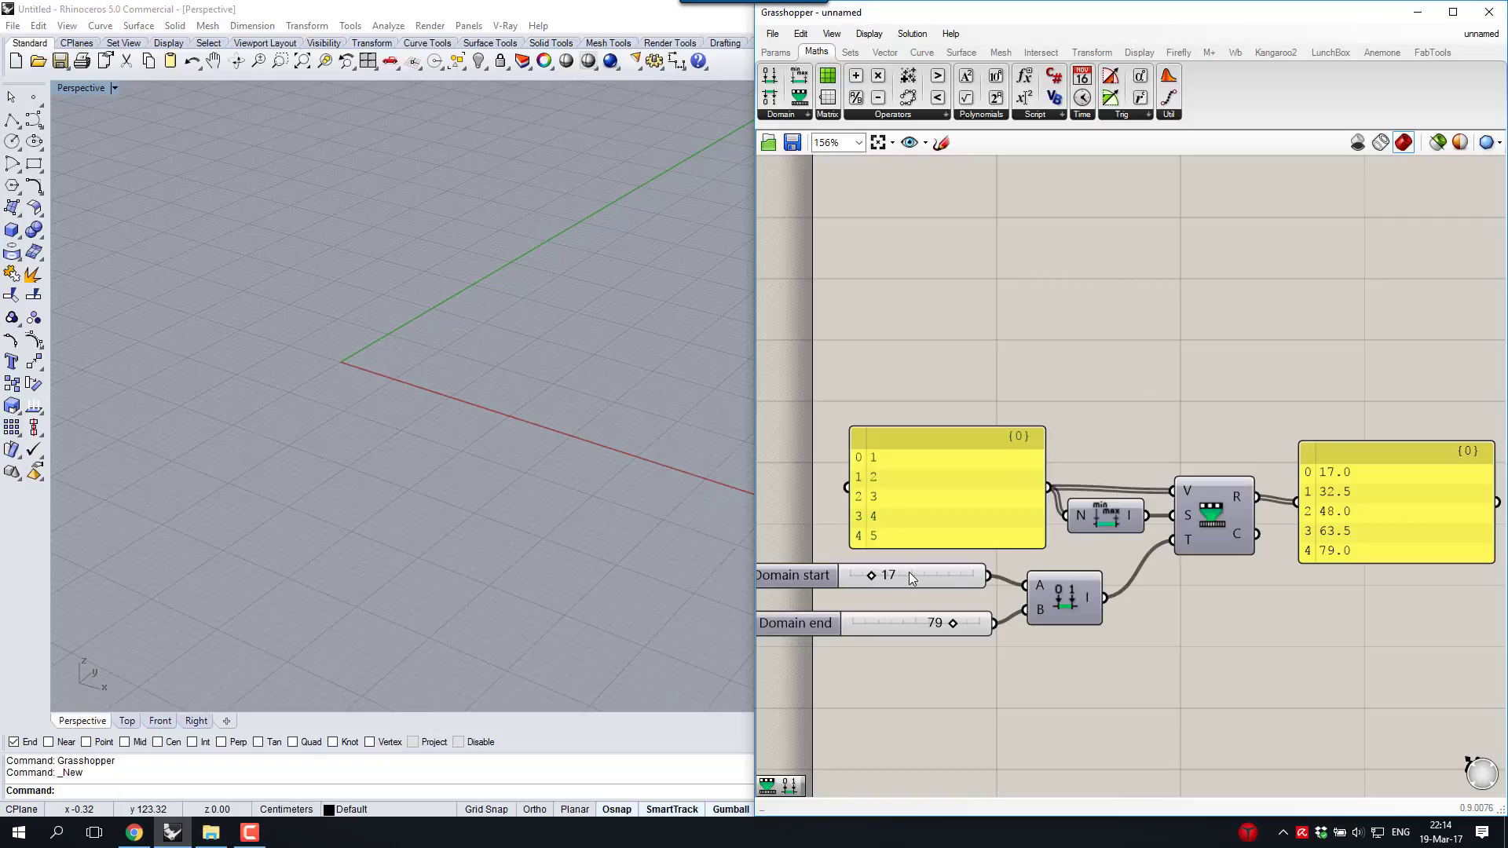
# Set the Domain start slider to 5 and the Domain end slider to 71
pyautogui.moveTo(907, 572); pyautogui.dragTo(922, 575)
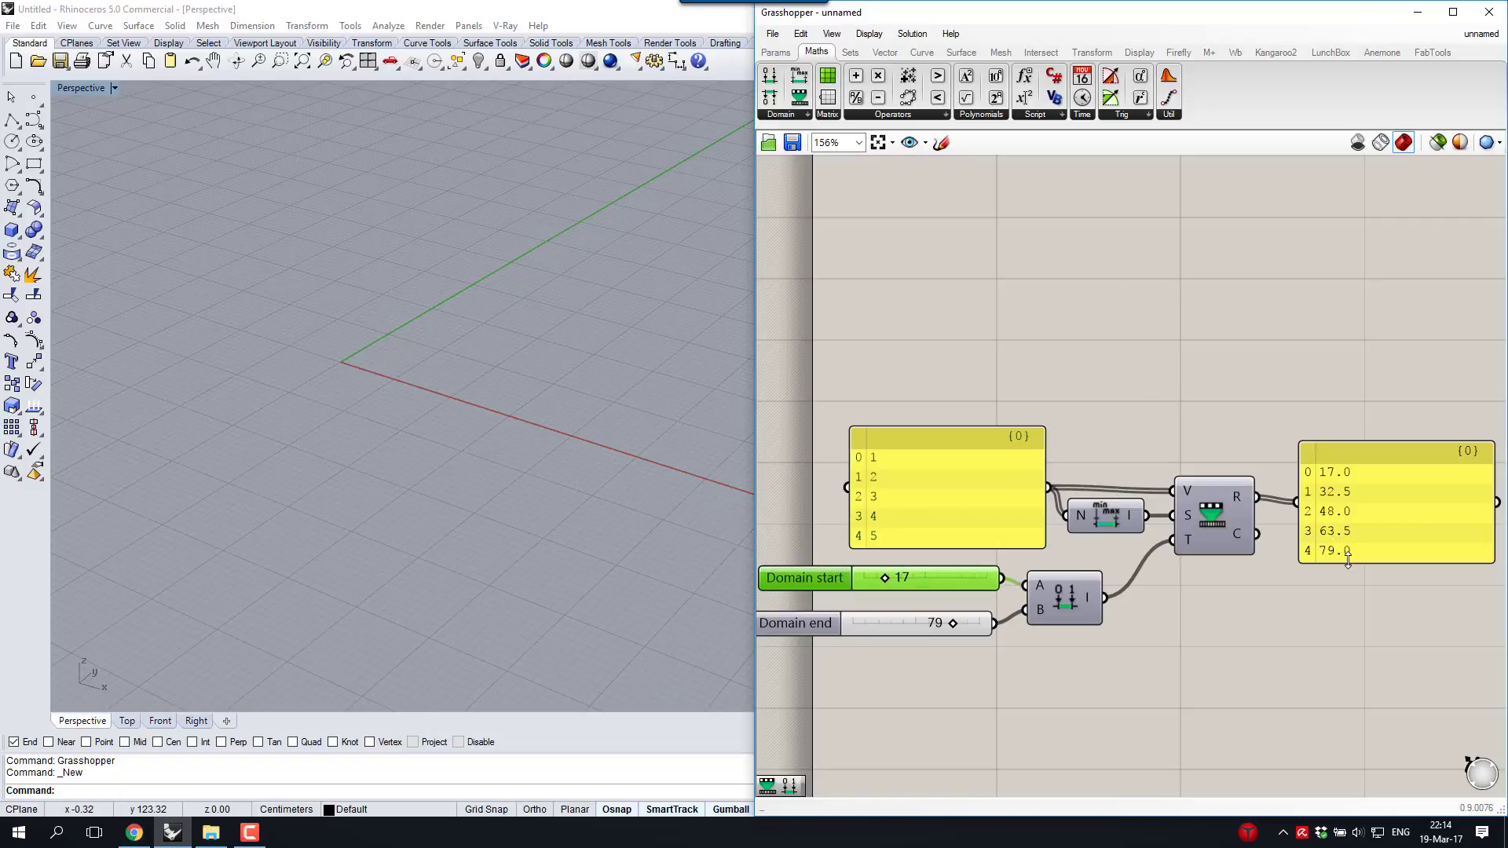
pyautogui.moveTo(1347, 562)
pyautogui.mouseDown()
pyautogui.moveTo(1358, 611)
pyautogui.moveTo(1361, 566)
pyautogui.mouseUp()
pyautogui.click(1274, 657)
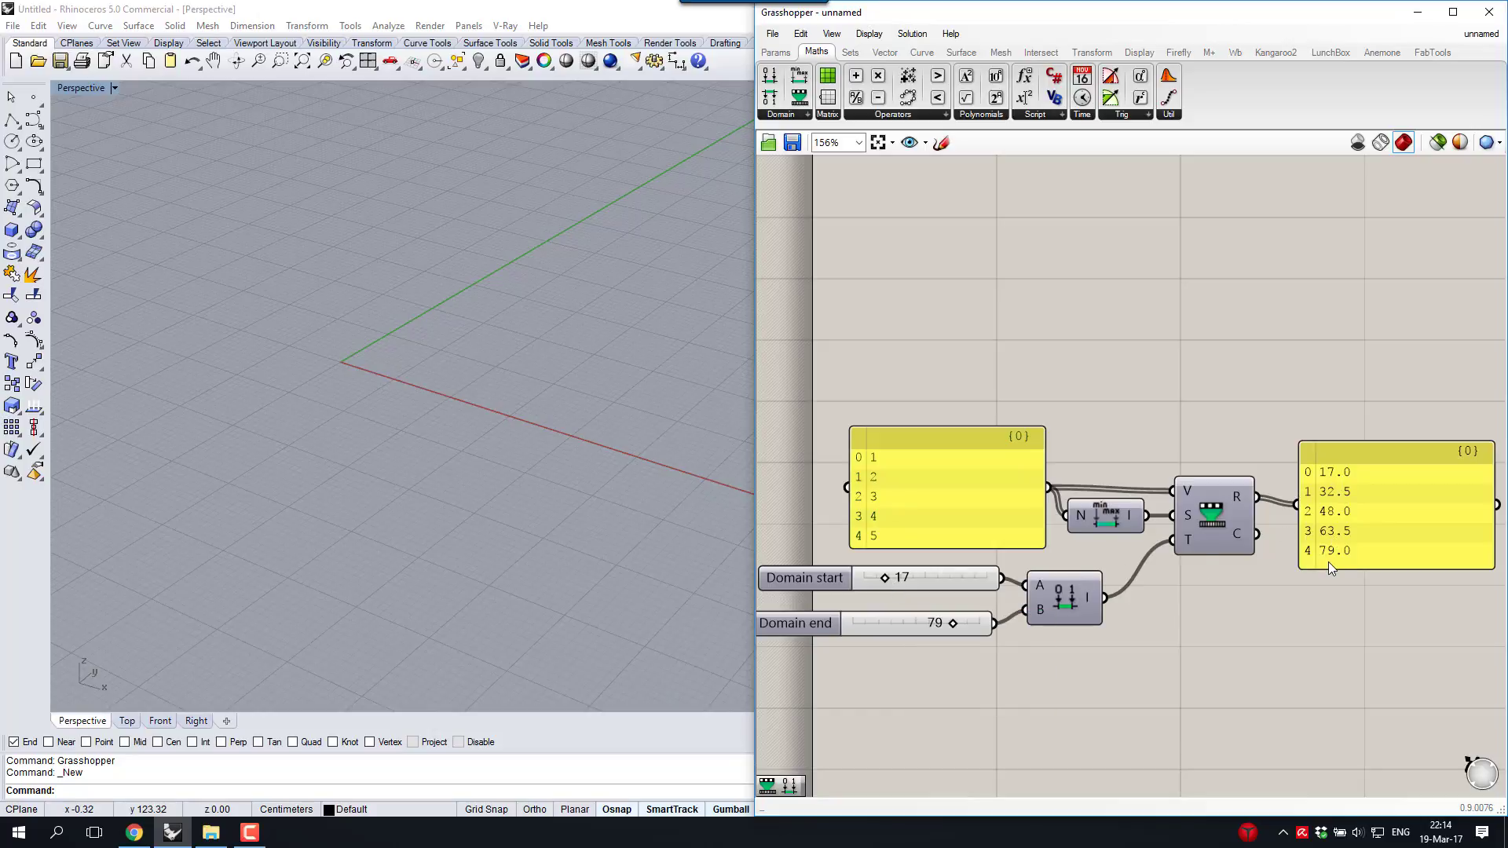
pyautogui.moveTo(884, 576)
pyautogui.mouseDown()
pyautogui.moveTo(917, 577)
pyautogui.moveTo(869, 576)
pyautogui.mouseUp()
pyautogui.moveTo(953, 624)
pyautogui.mouseDown()
pyautogui.moveTo(893, 619)
pyautogui.moveTo(943, 622)
pyautogui.mouseUp()
# Change the third value of the source number list to 33
pyautogui.doubleClick(892, 488)
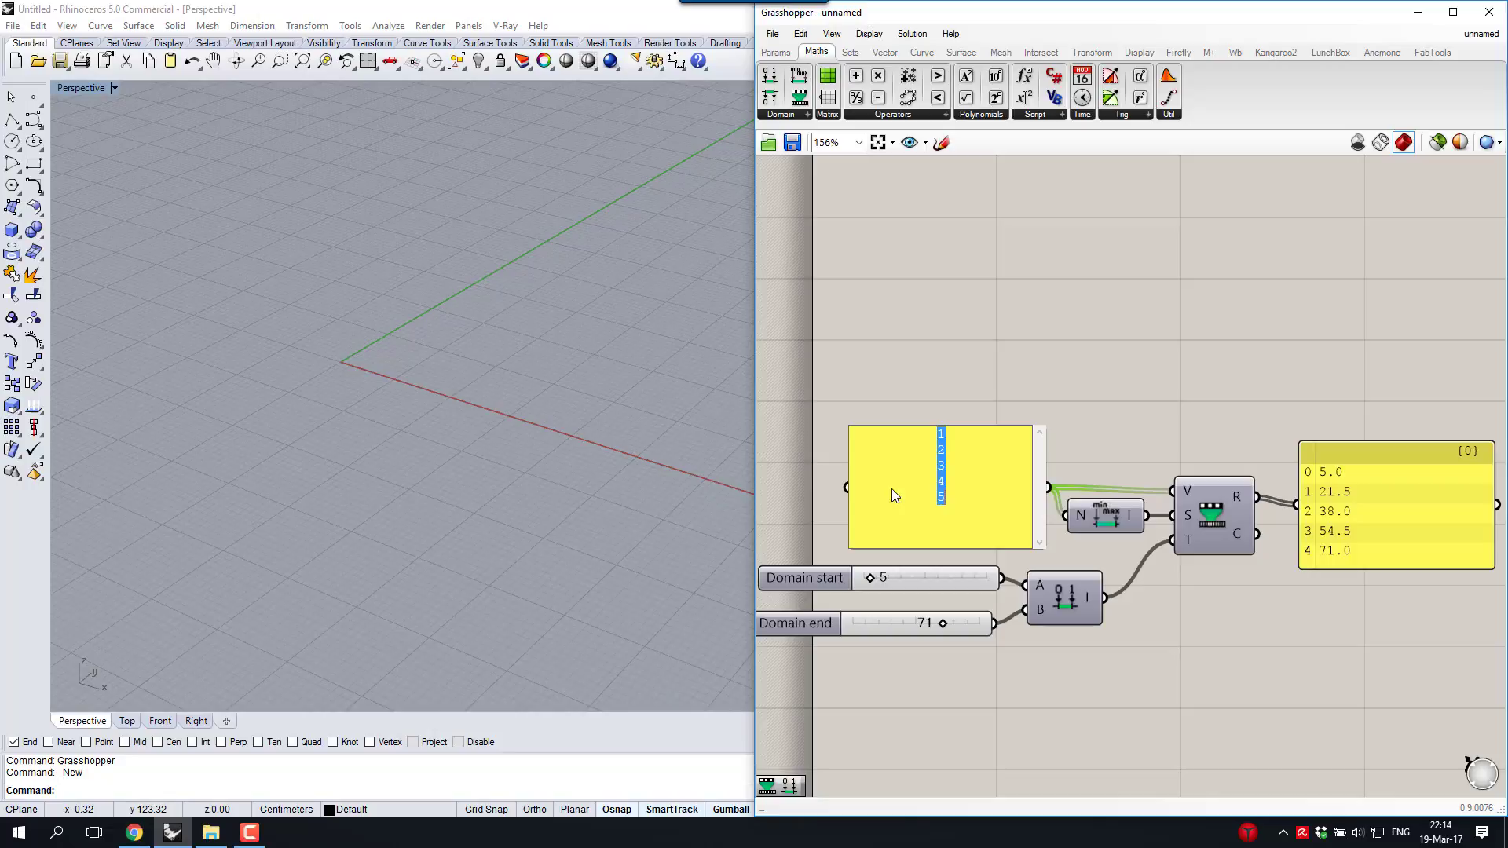
pyautogui.doubleClick(947, 467)
pyautogui.write('33')
pyautogui.click(973, 423)
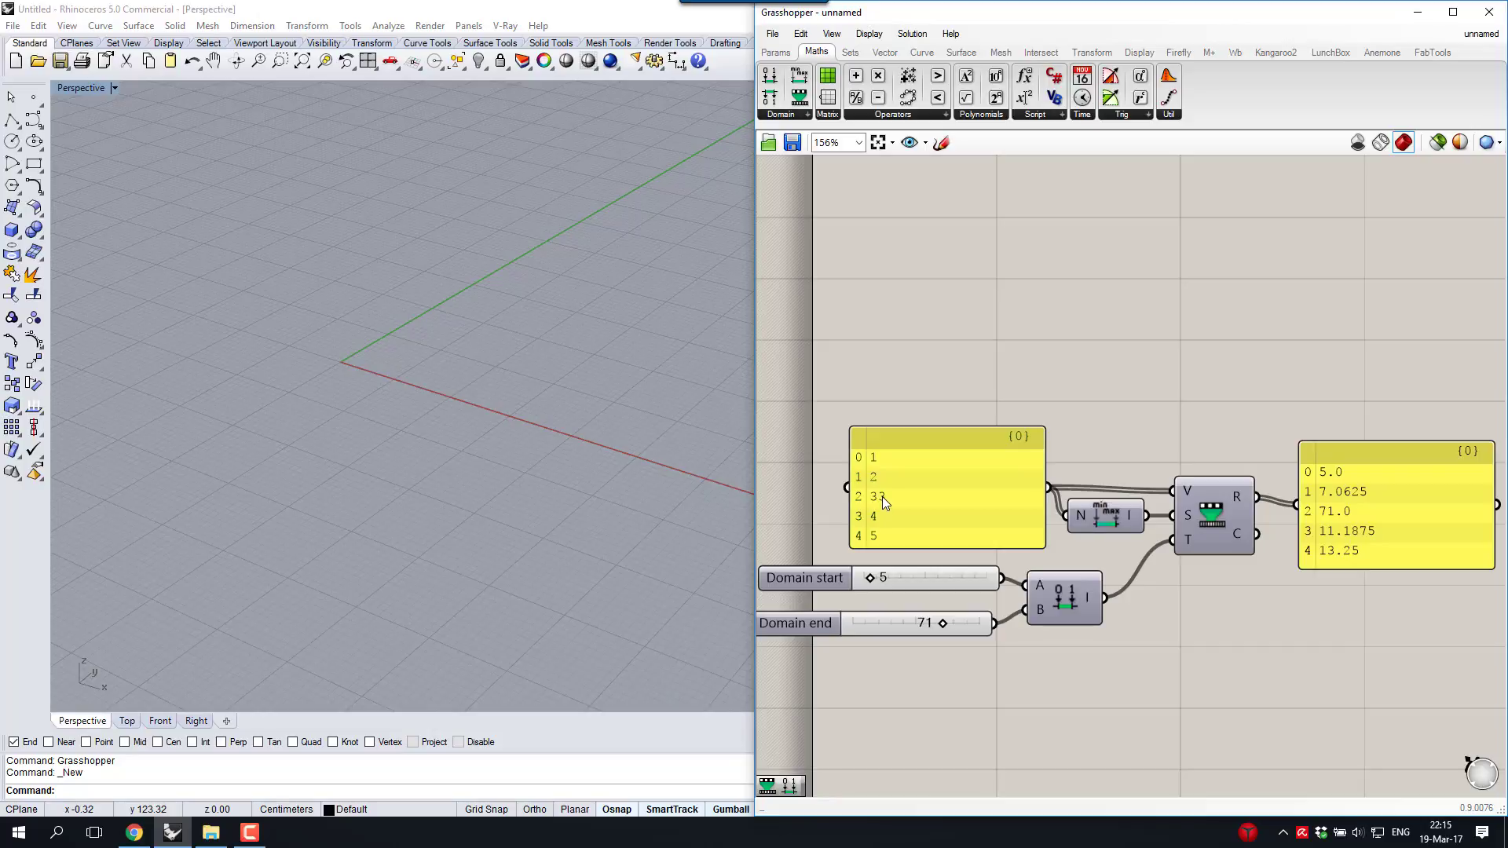
# Move the result panel up and place a Sort List component after Remap Numbers, feeding the R output into its K input
pyautogui.moveTo(1071, 445); pyautogui.dragTo(1050, 424, button='right')
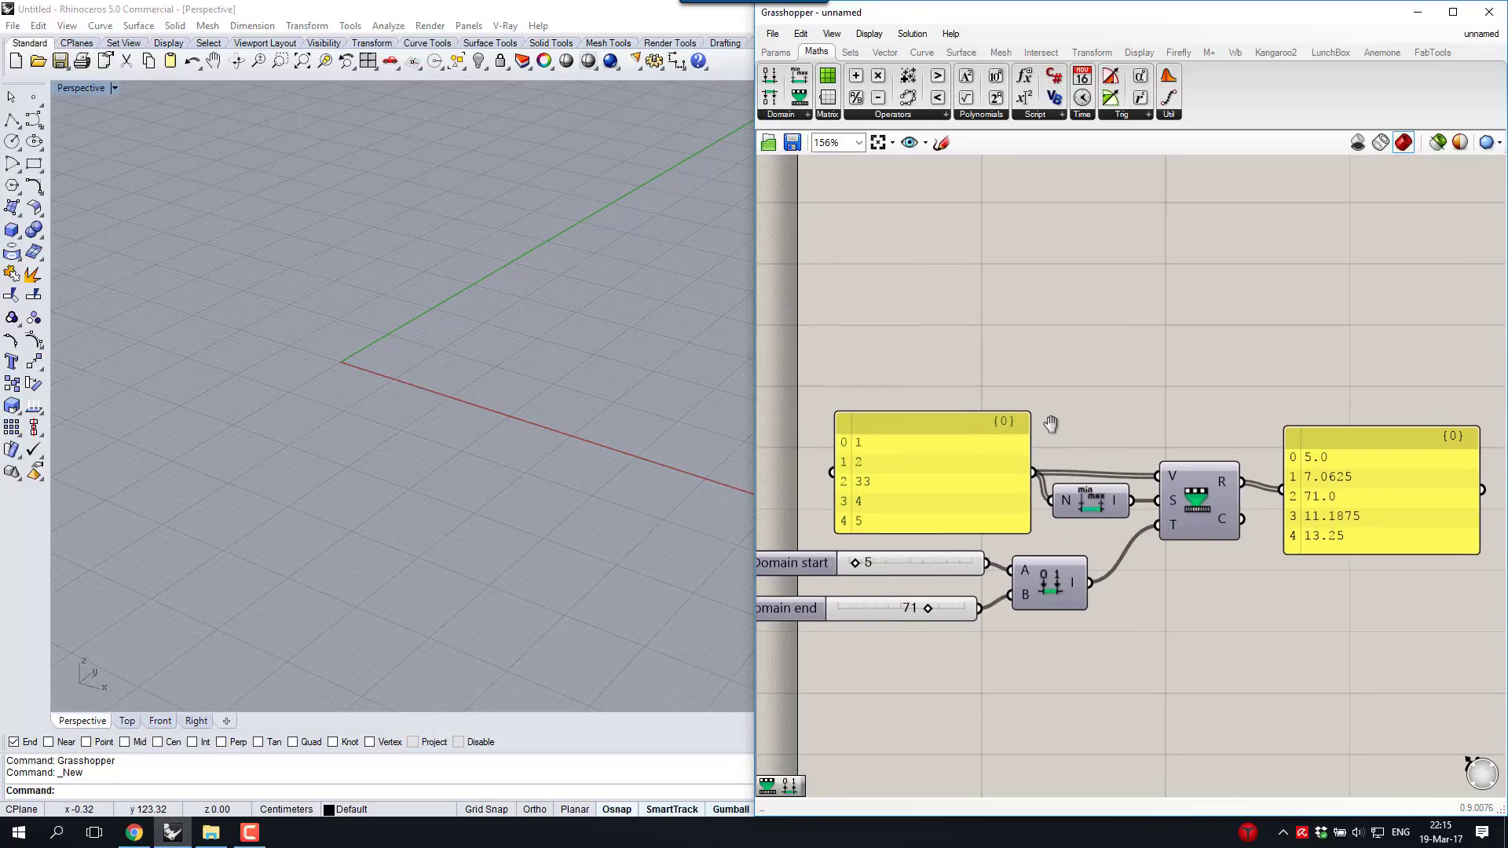
pyautogui.scroll(-2, 1050, 424)
pyautogui.moveTo(1212, 471); pyautogui.dragTo(1221, 394)
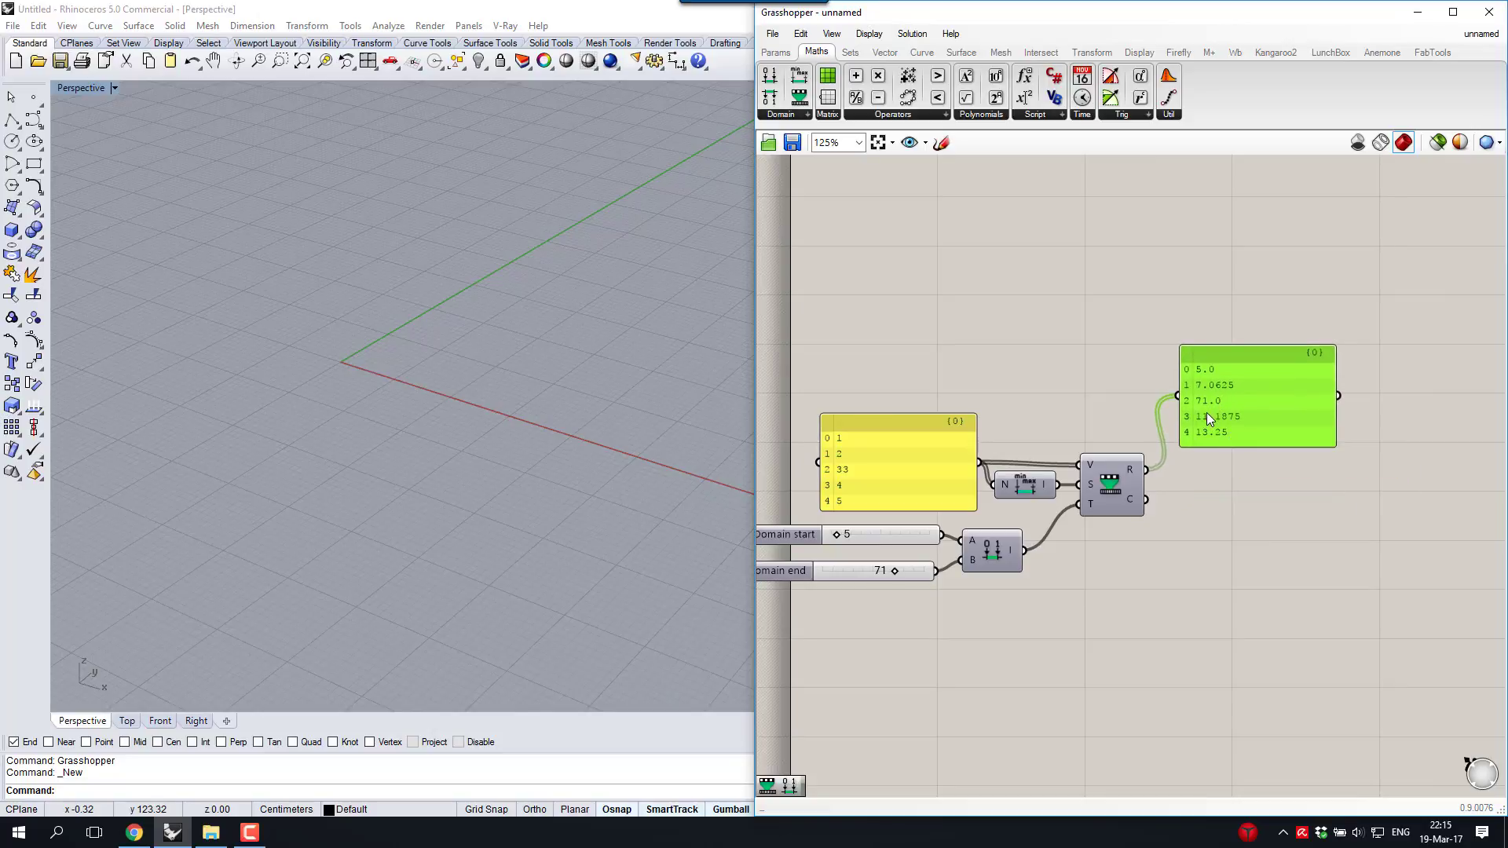
pyautogui.doubleClick(1049, 388)
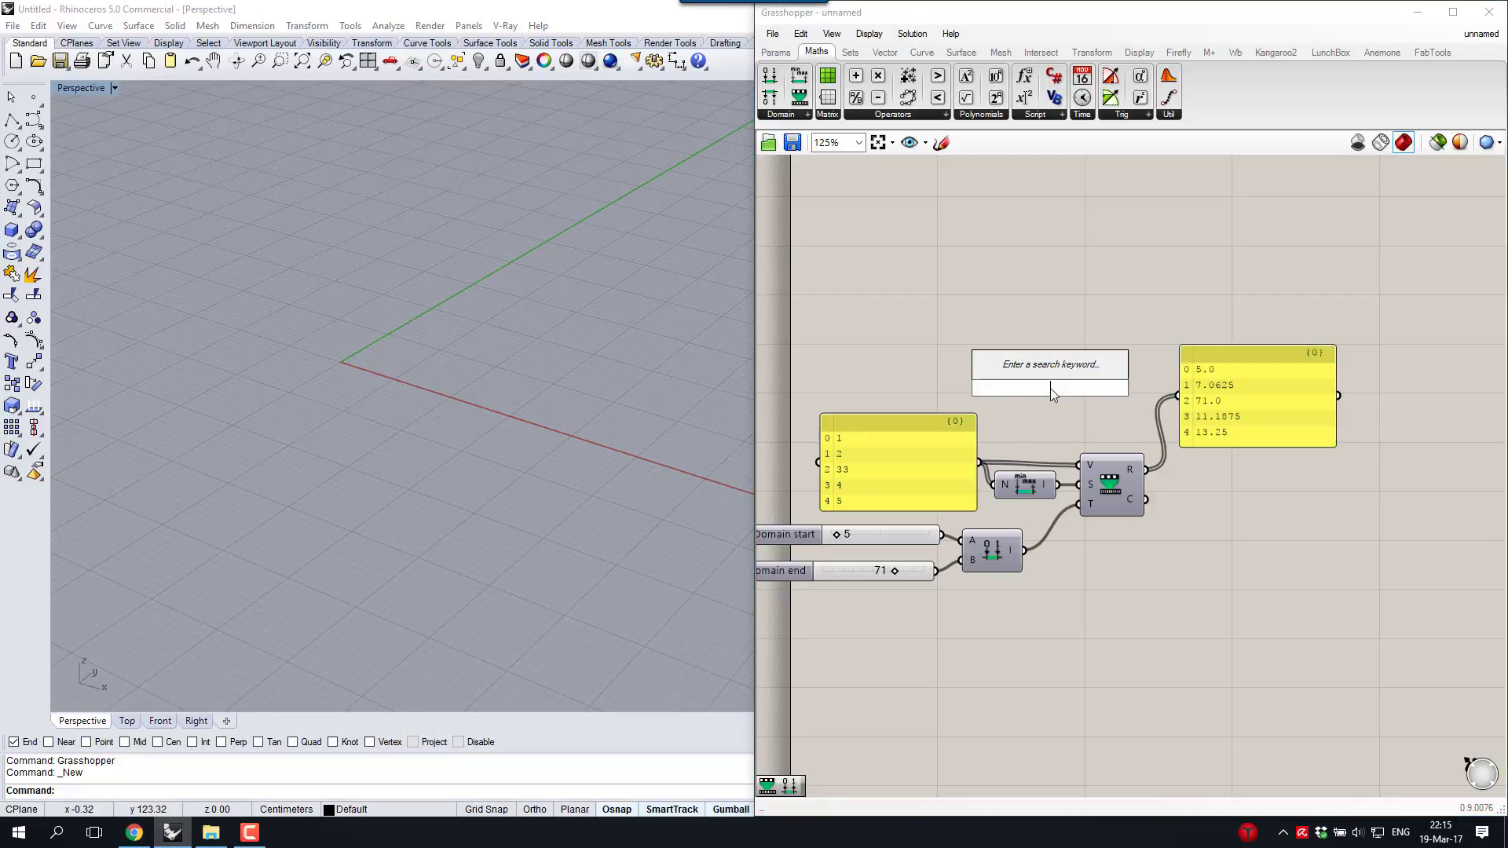
pyautogui.write('sort')
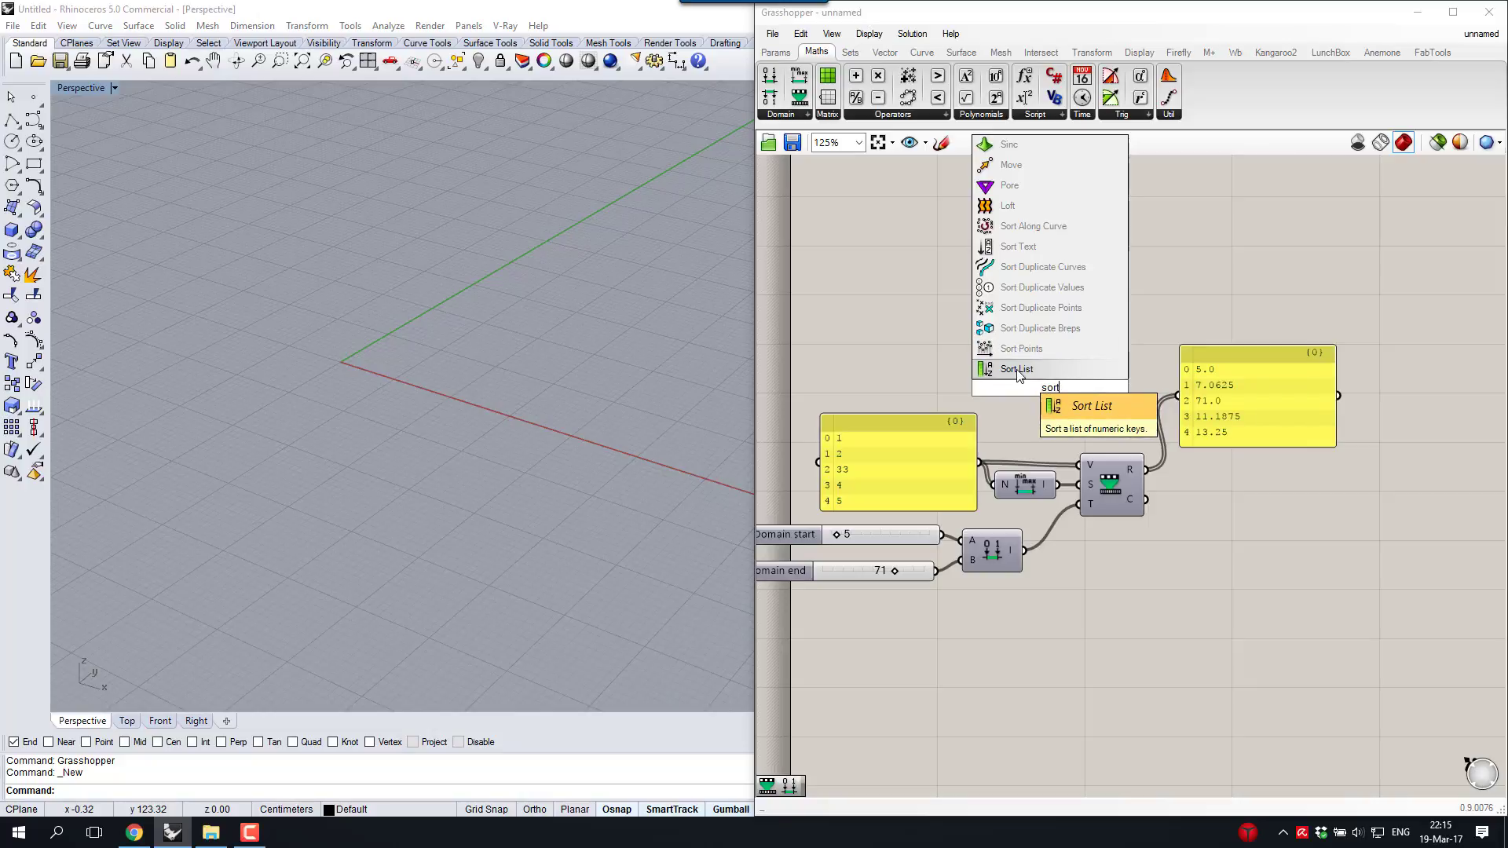
pyautogui.click(1018, 369)
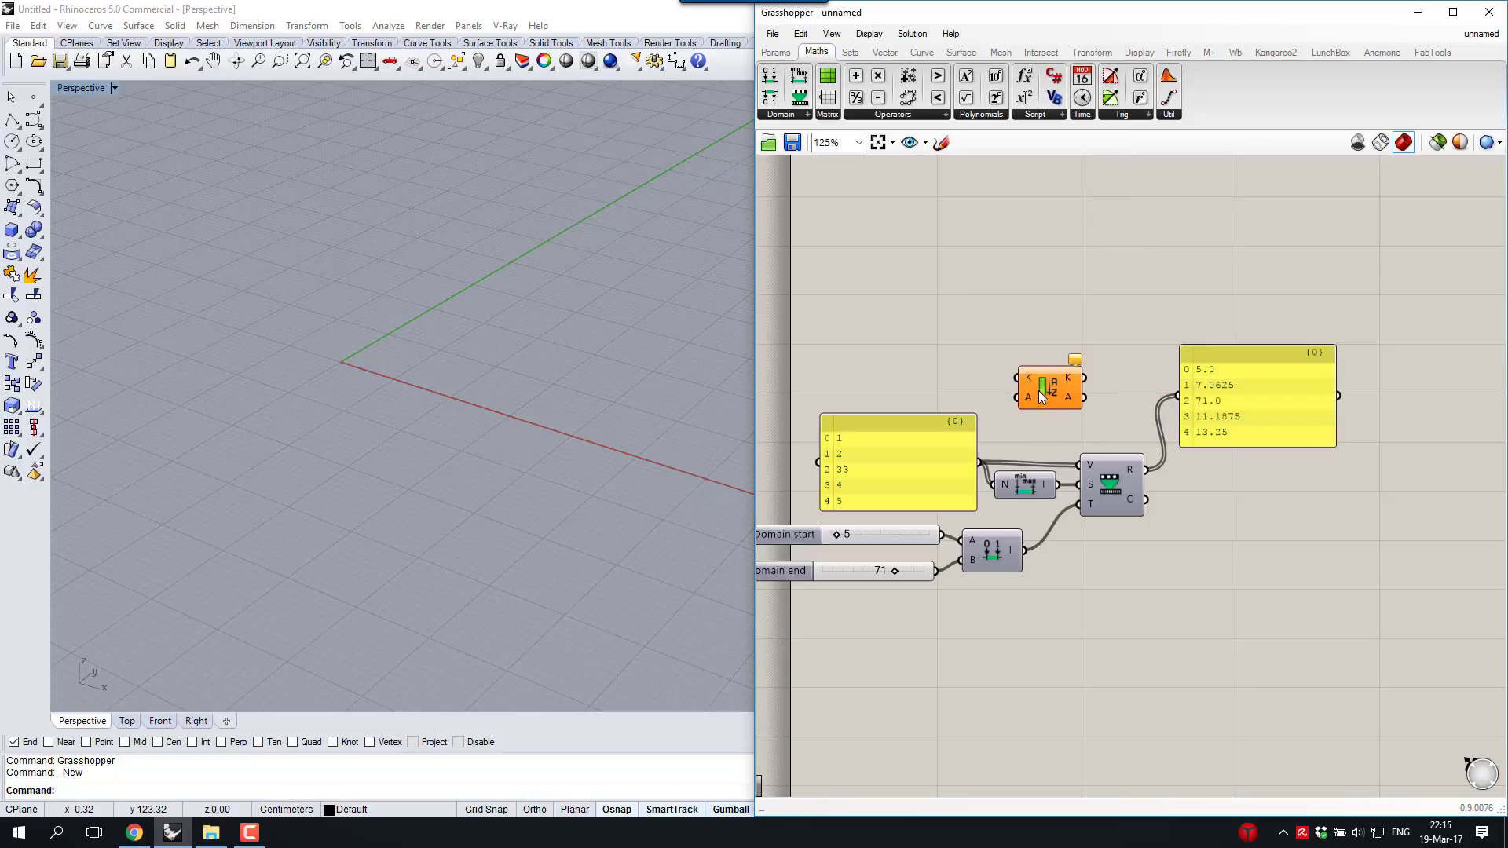
pyautogui.moveTo(1041, 397); pyautogui.dragTo(1186, 486)
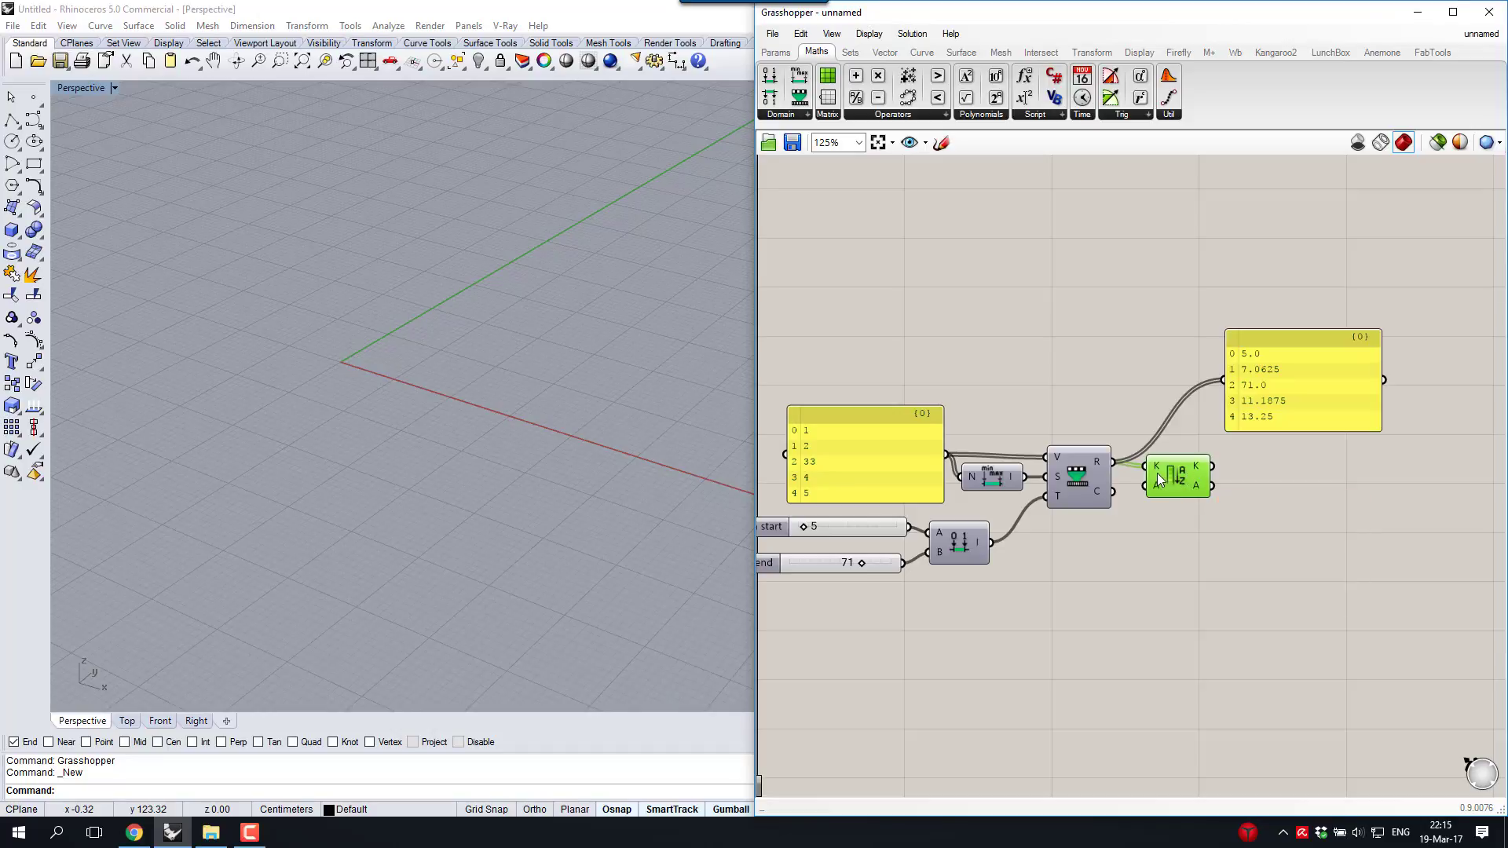
# Move the remapped values panel above Sort List and connect a copy of it to the Sort List K output
pyautogui.moveTo(1283, 368); pyautogui.dragTo(1170, 364)
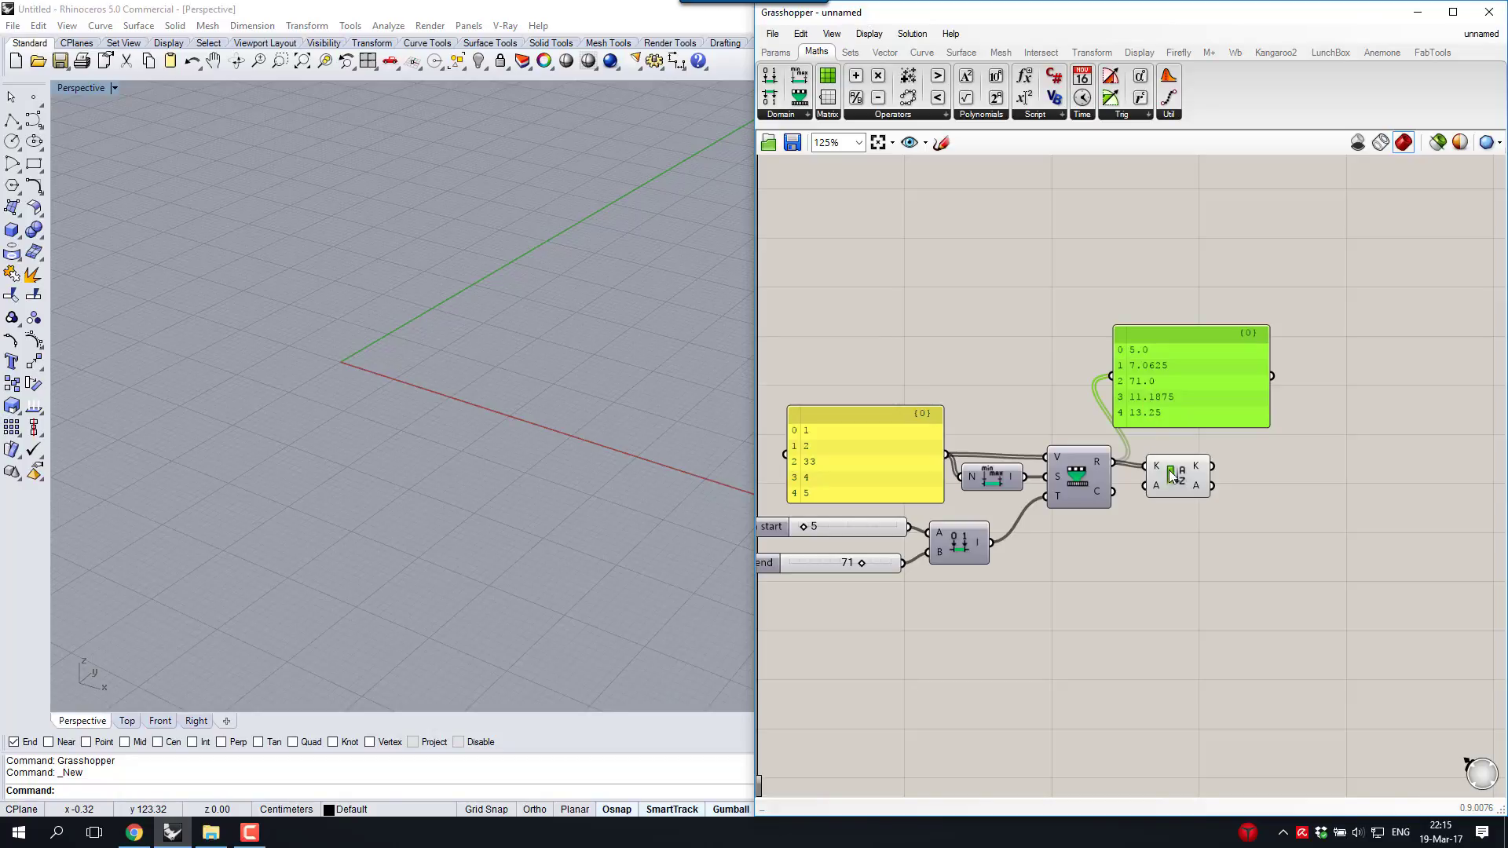
pyautogui.moveTo(1161, 388); pyautogui.dragTo(1286, 464)
pyautogui.hotkey('ctrl', 'c')
pyautogui.hotkey('ctrl', 'v')
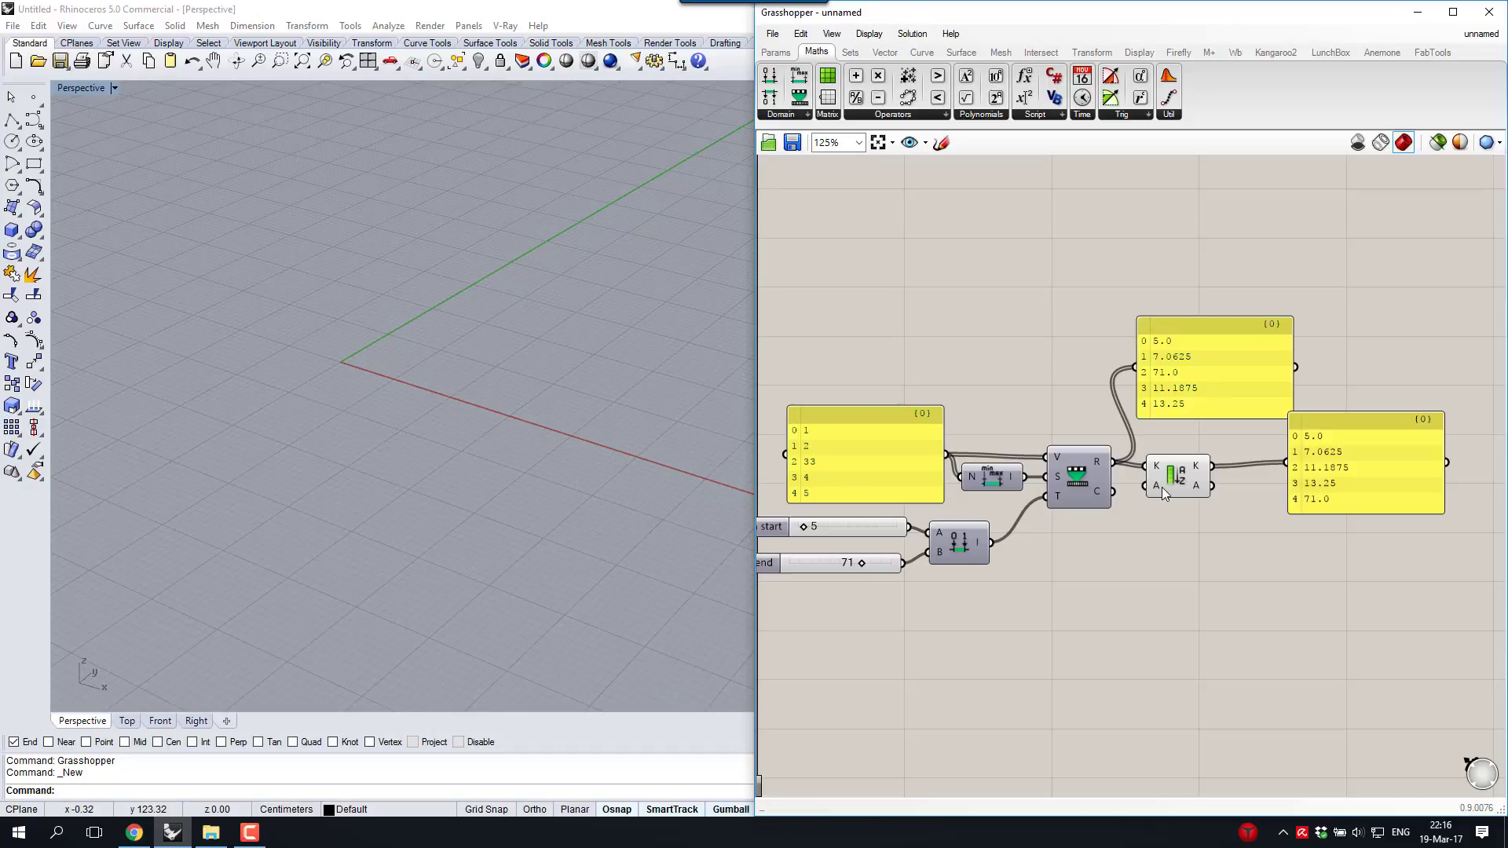
# Add a panel above the number list containing 1, 2, 3, 4 and 5 on separate lines, with Multiline Data off
pyautogui.click(776, 52)
pyautogui.moveTo(996, 97); pyautogui.dragTo(855, 313)
pyautogui.doubleClick(855, 314)
pyautogui.write('1')
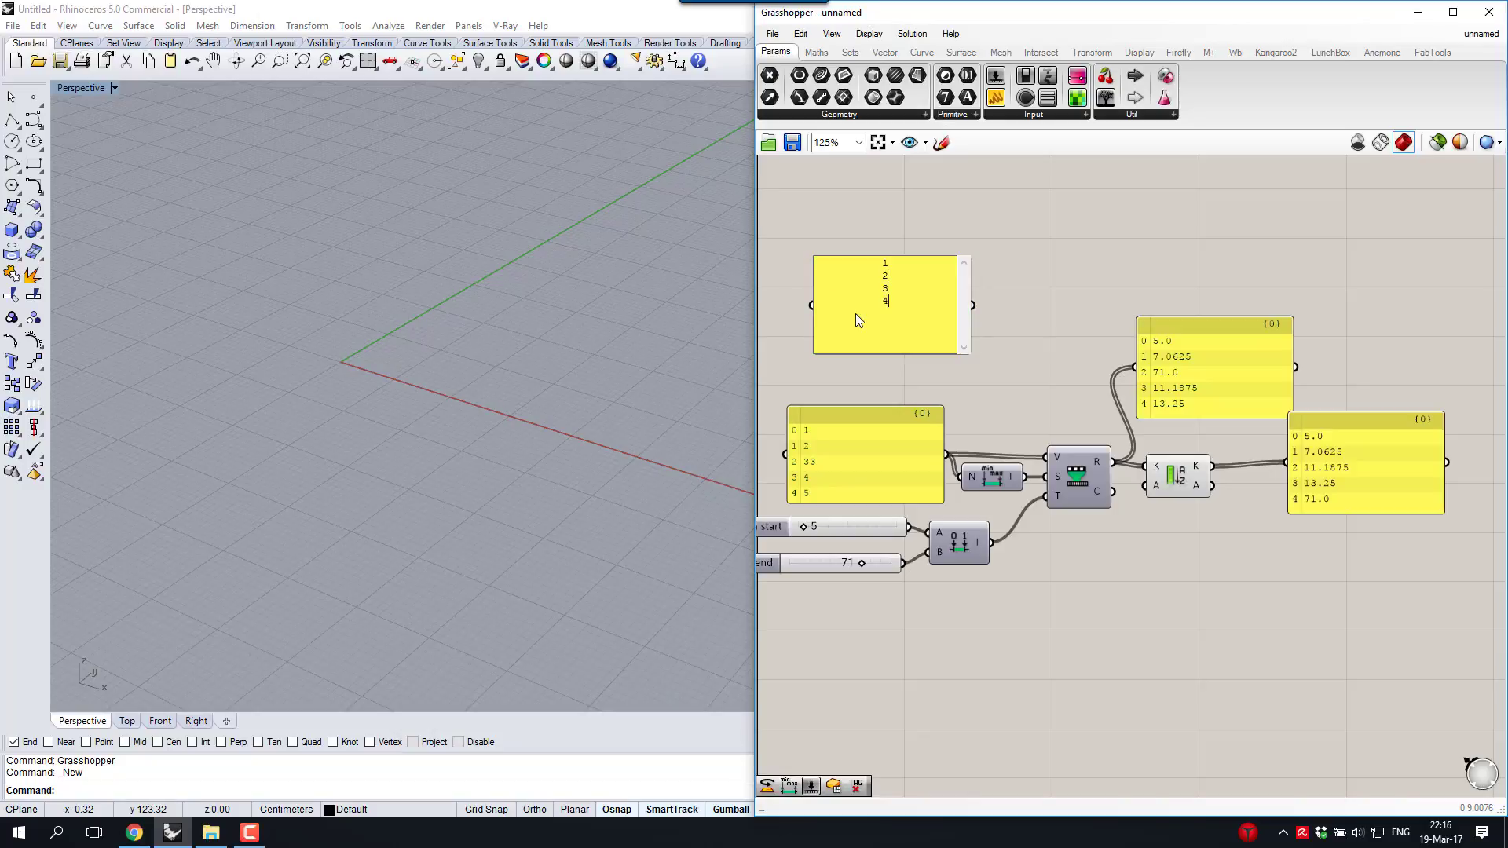
pyautogui.click(982, 257)
pyautogui.rightClick(911, 300)
pyautogui.click(967, 350)
pyautogui.moveTo(915, 305); pyautogui.dragTo(888, 335)
pyautogui.click(977, 322)
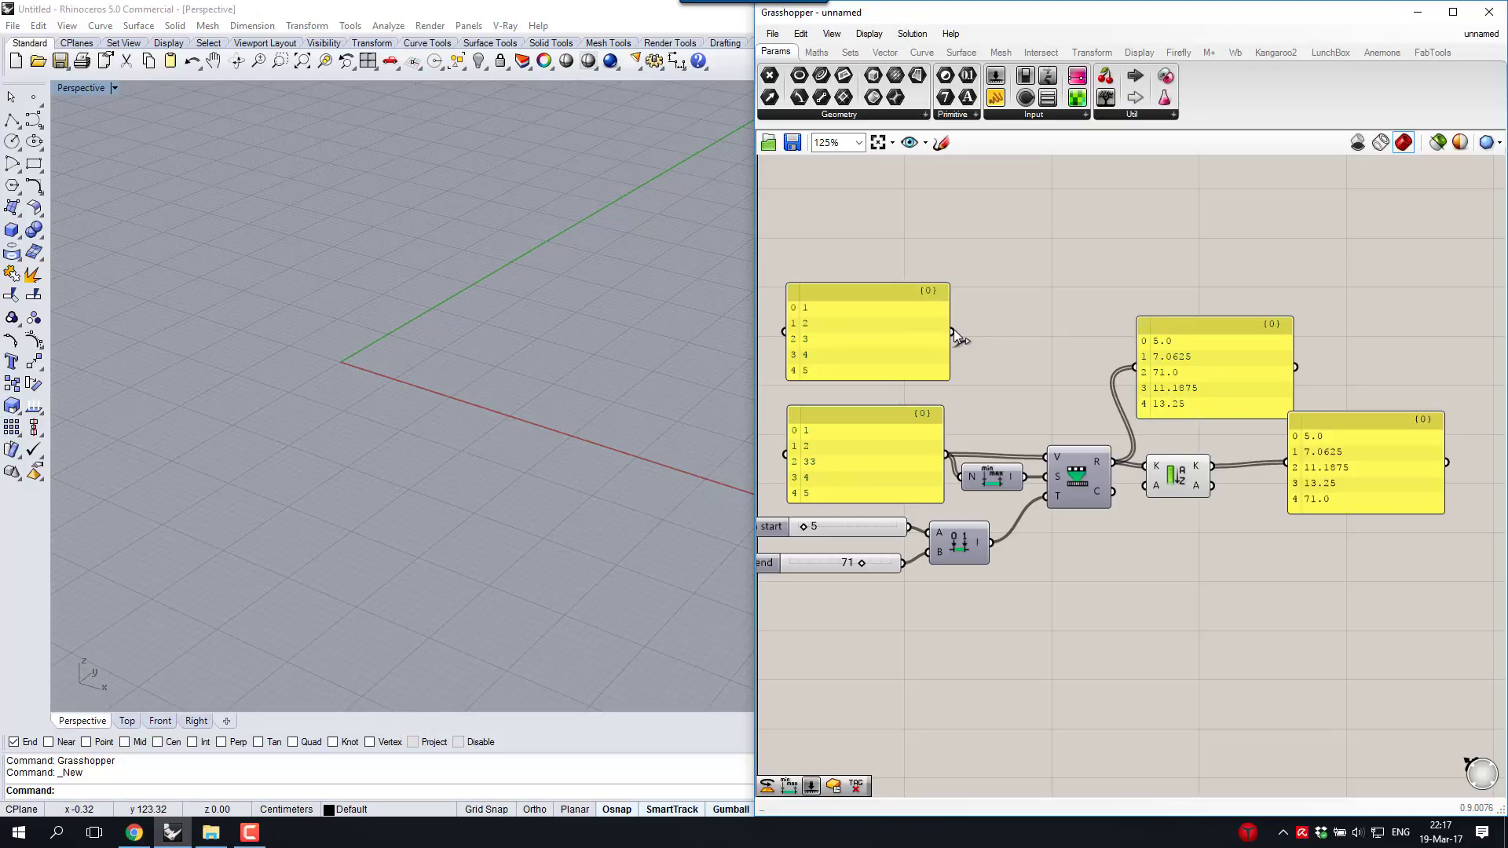
# Feed the new 1 to 5 panel into the Sort List A input and connect another panel to its A output
pyautogui.moveTo(952, 331); pyautogui.dragTo(1146, 486)
pyautogui.moveTo(1337, 479); pyautogui.dragTo(1336, 581)
pyautogui.click(1228, 570)
pyautogui.moveTo(1212, 485); pyautogui.dragTo(1270, 581)
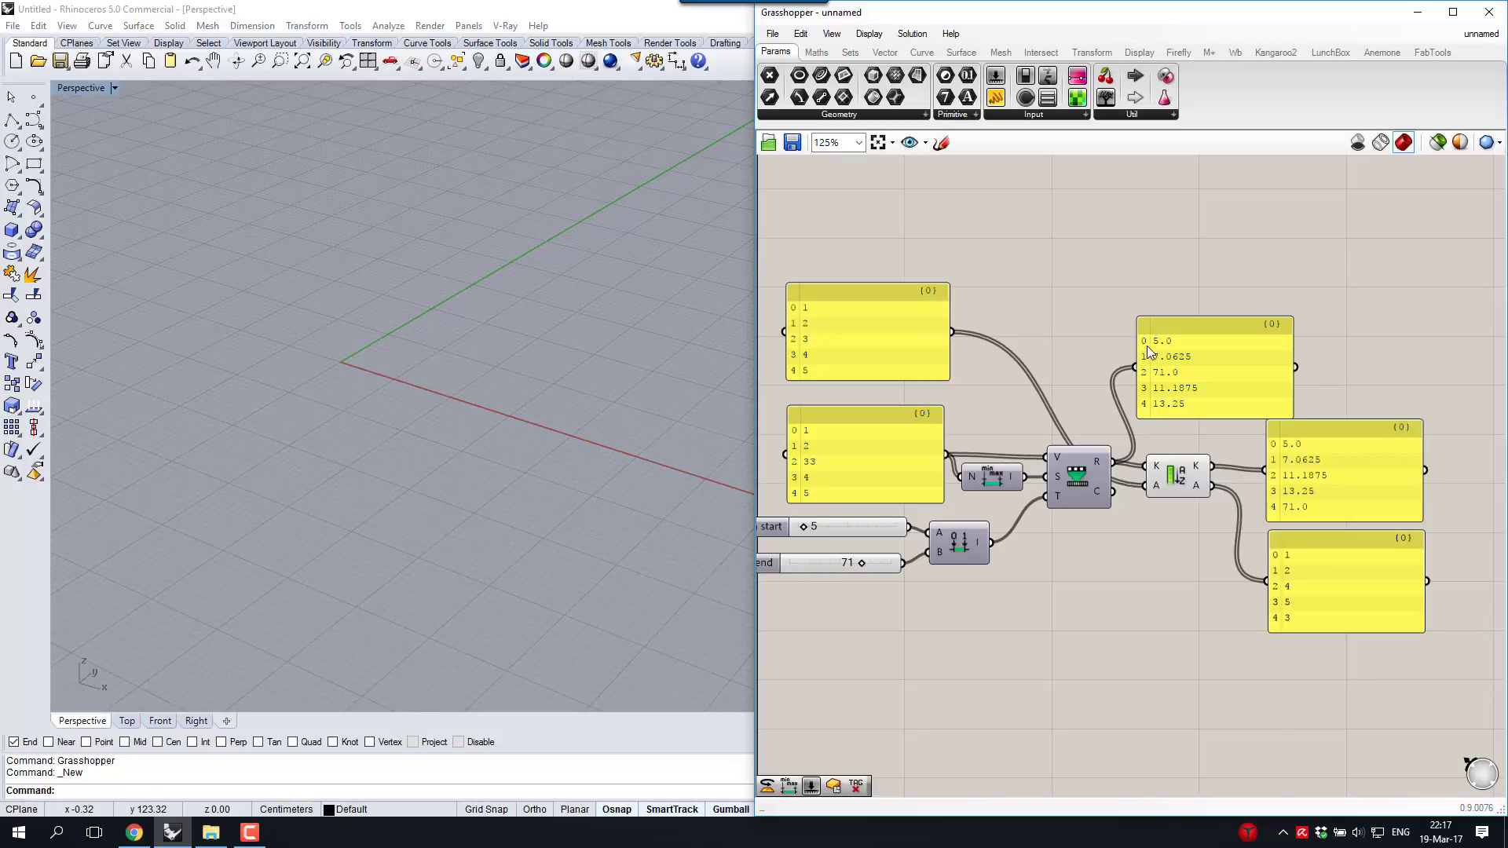
pyautogui.moveTo(1186, 377); pyautogui.dragTo(1173, 365)
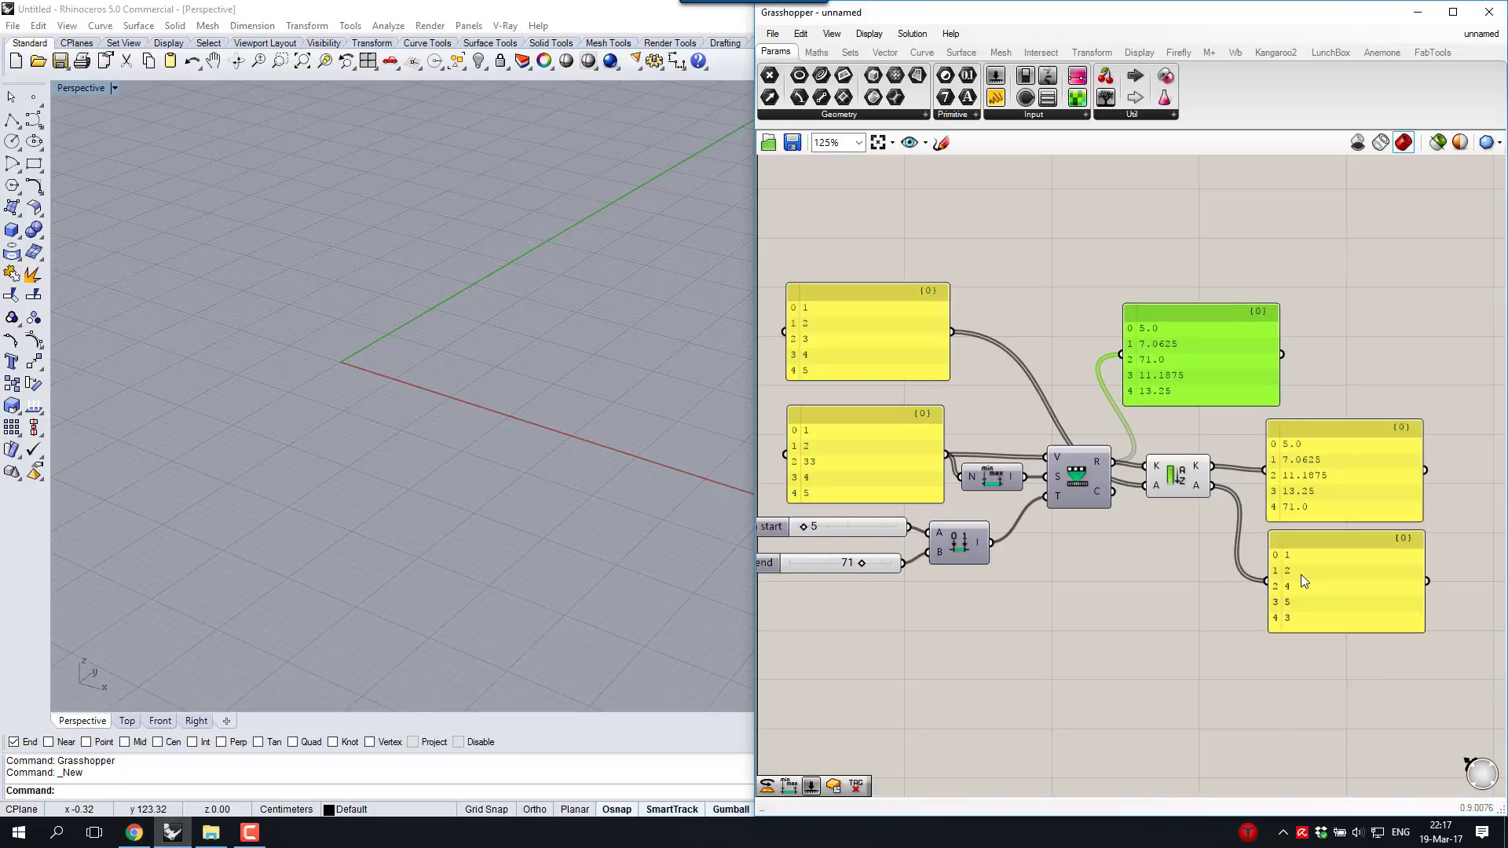
pyautogui.moveTo(854, 315); pyautogui.dragTo(862, 322)
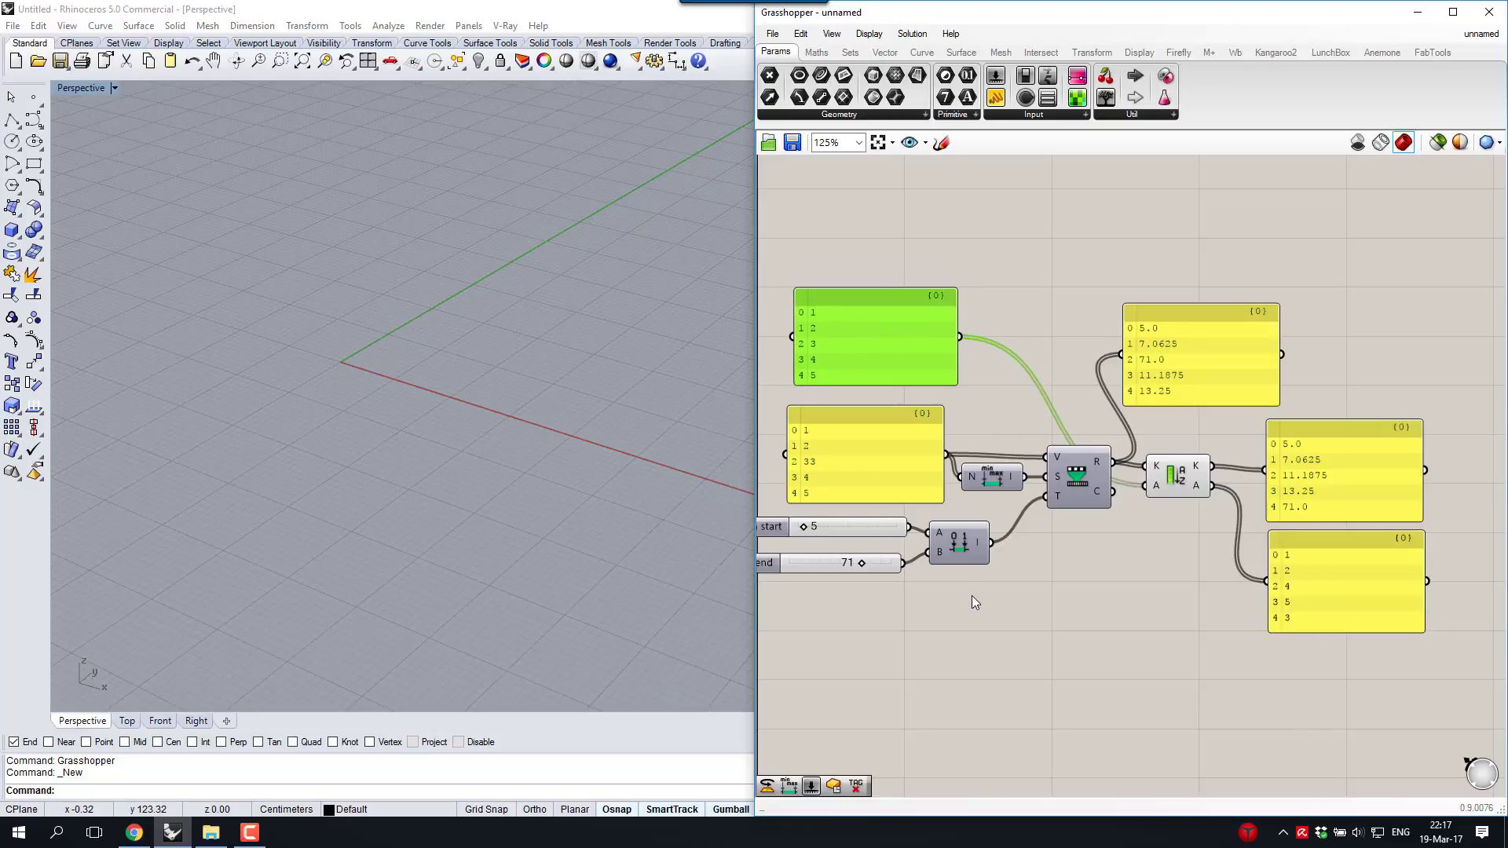